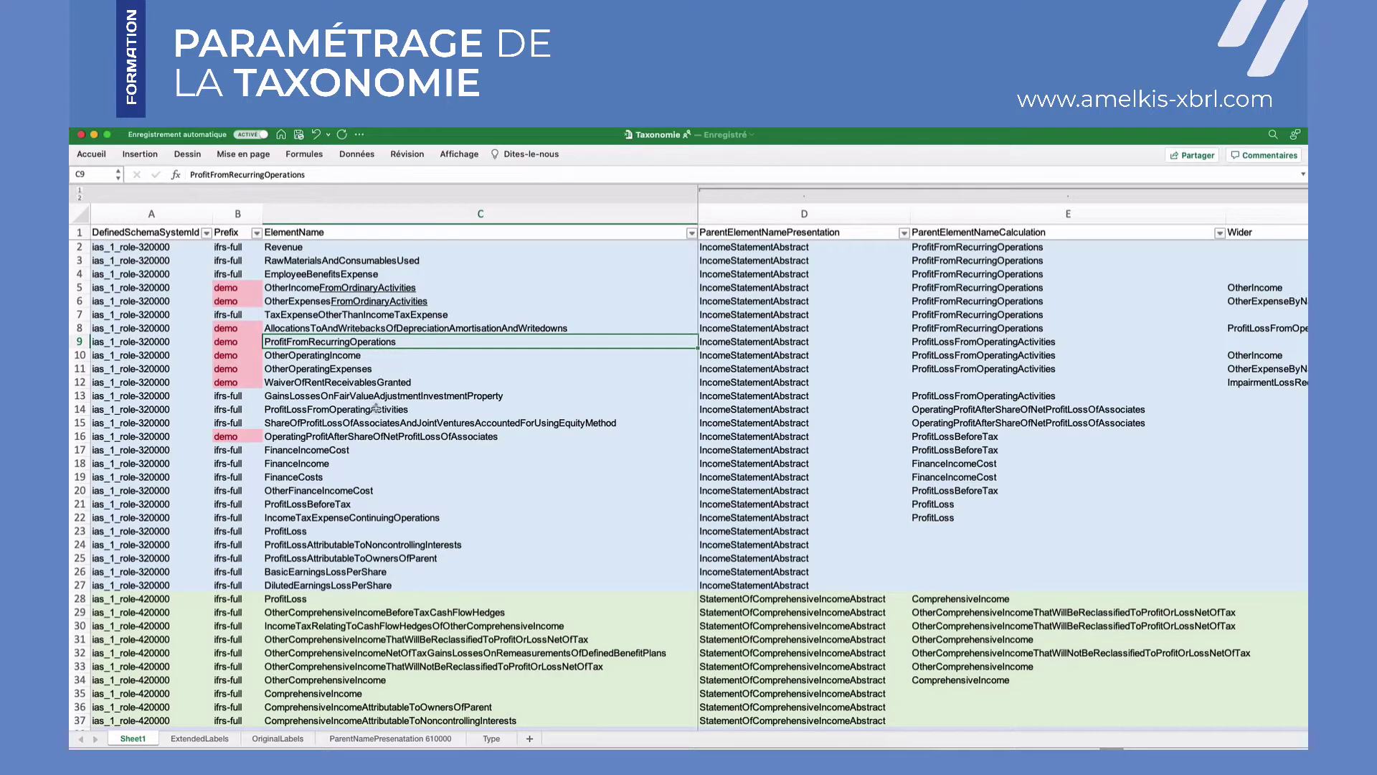
- Examine the ElementName column on Sheet1, from the income statement elements down to the cash flow elements
click(401, 462)
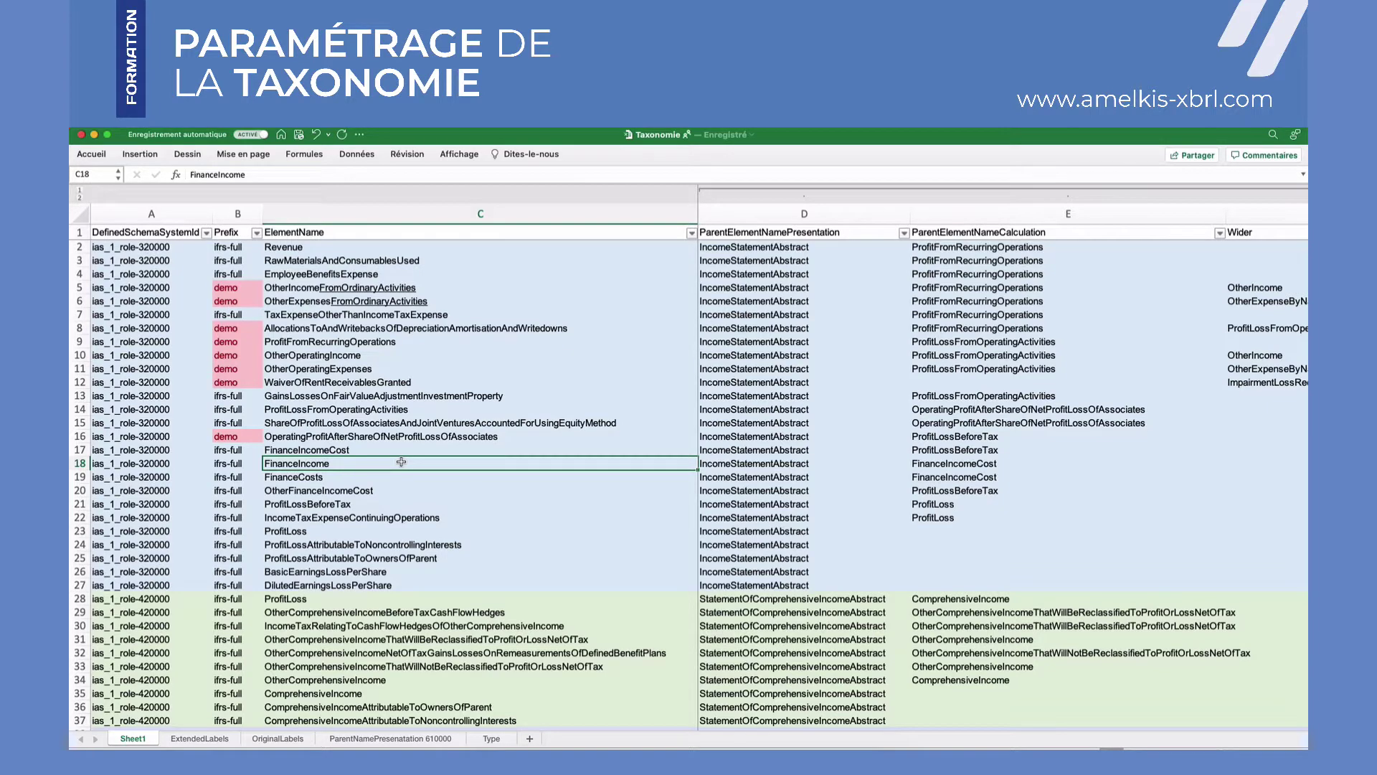
click(345, 490)
scroll(343, 495, down, 3)
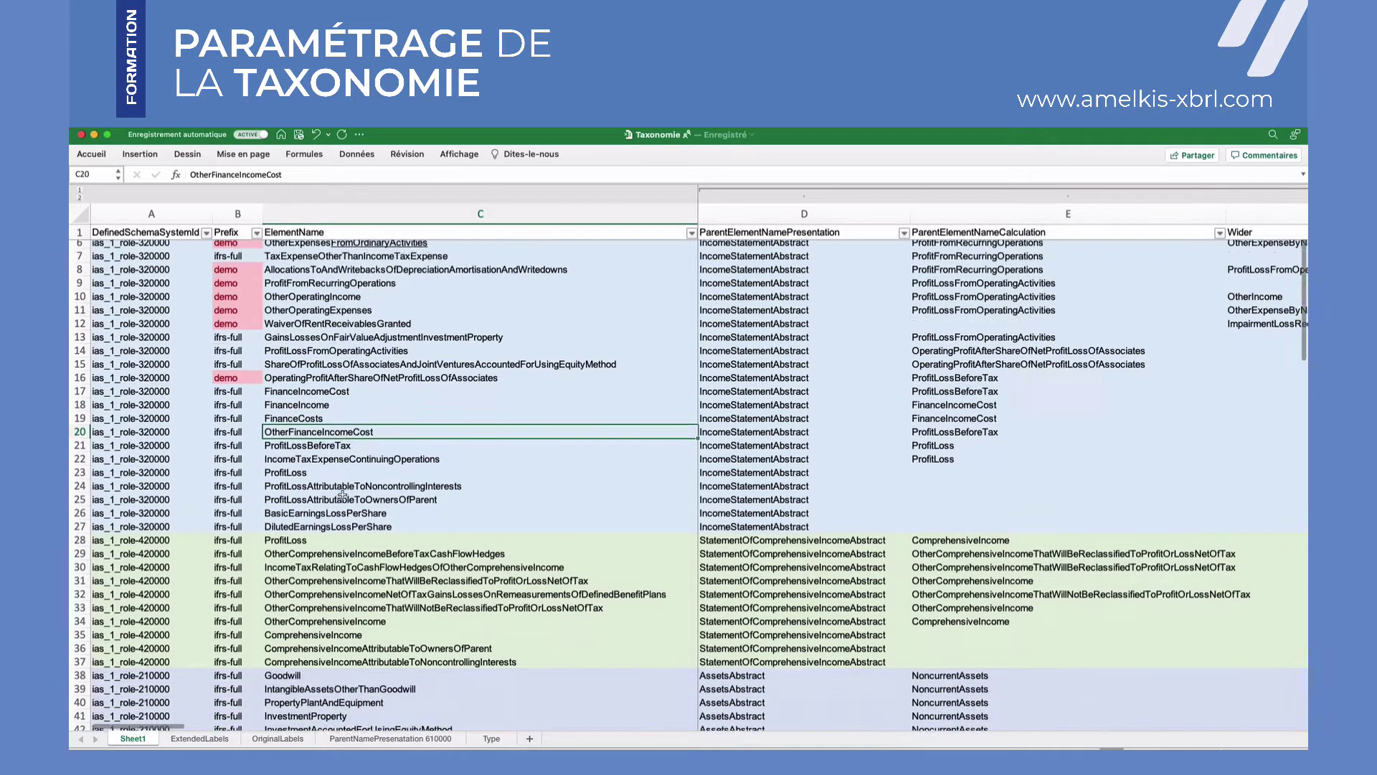
scroll(342, 495, down, 15)
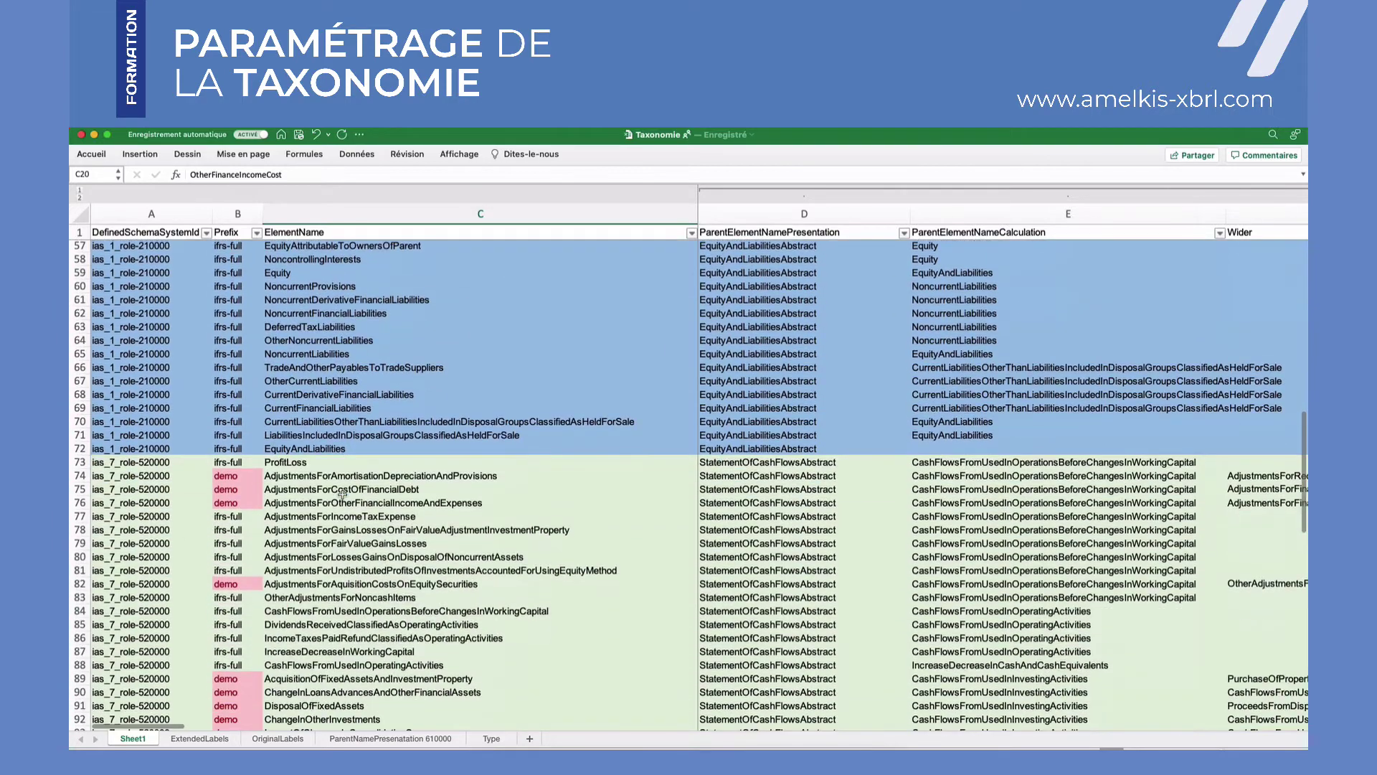
scroll(343, 495, up, 15)
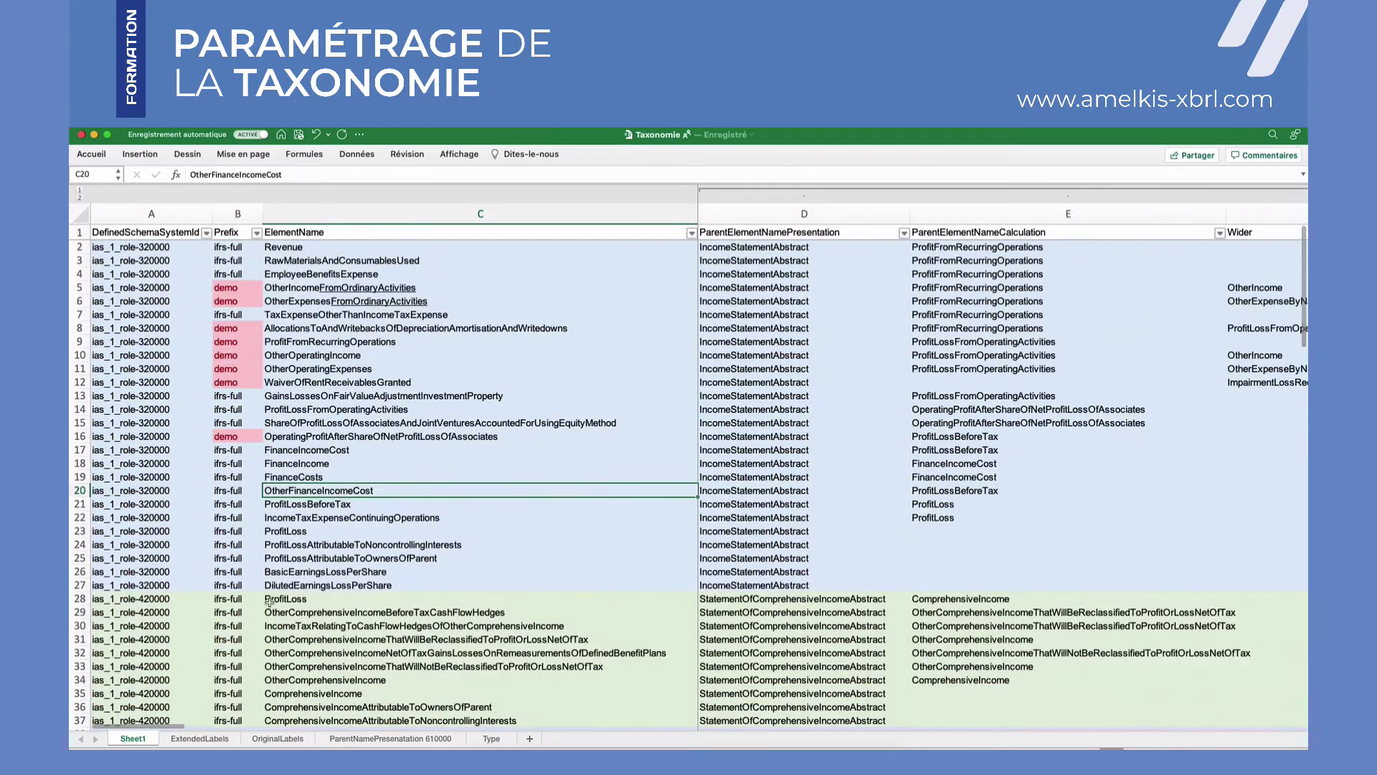
- Review the ExtendedLabels and OriginalLabels sheets, including the ElementName filter criteria on OriginalLabels
click(184, 741)
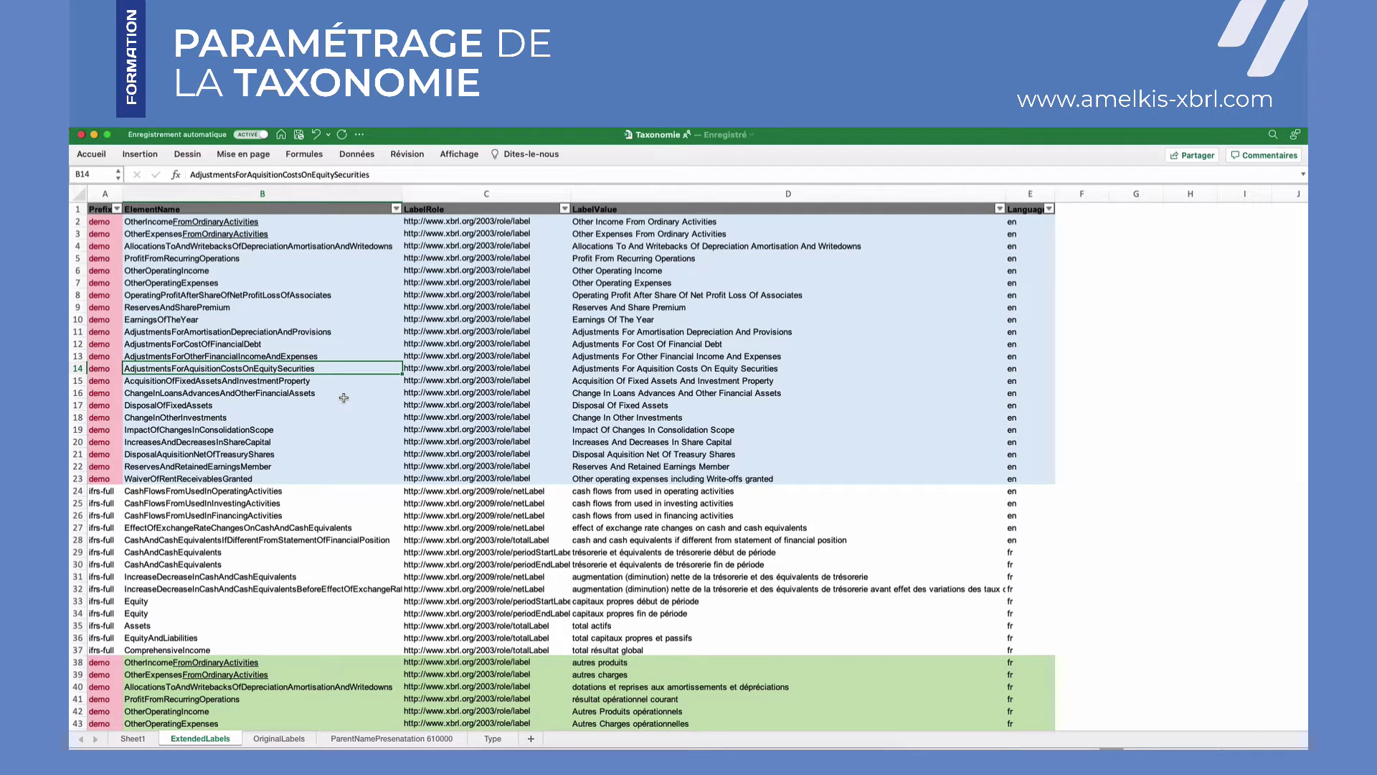
click(279, 739)
click(283, 348)
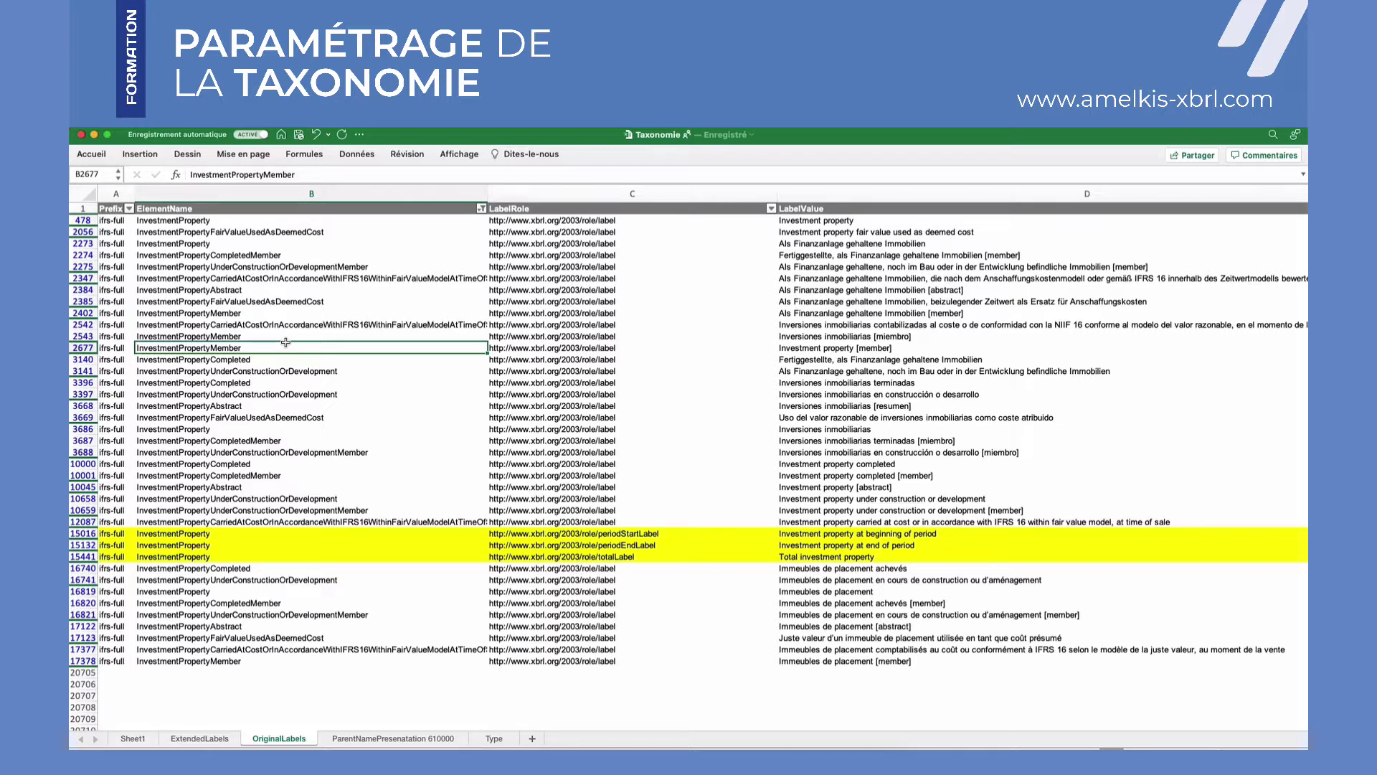
click(482, 209)
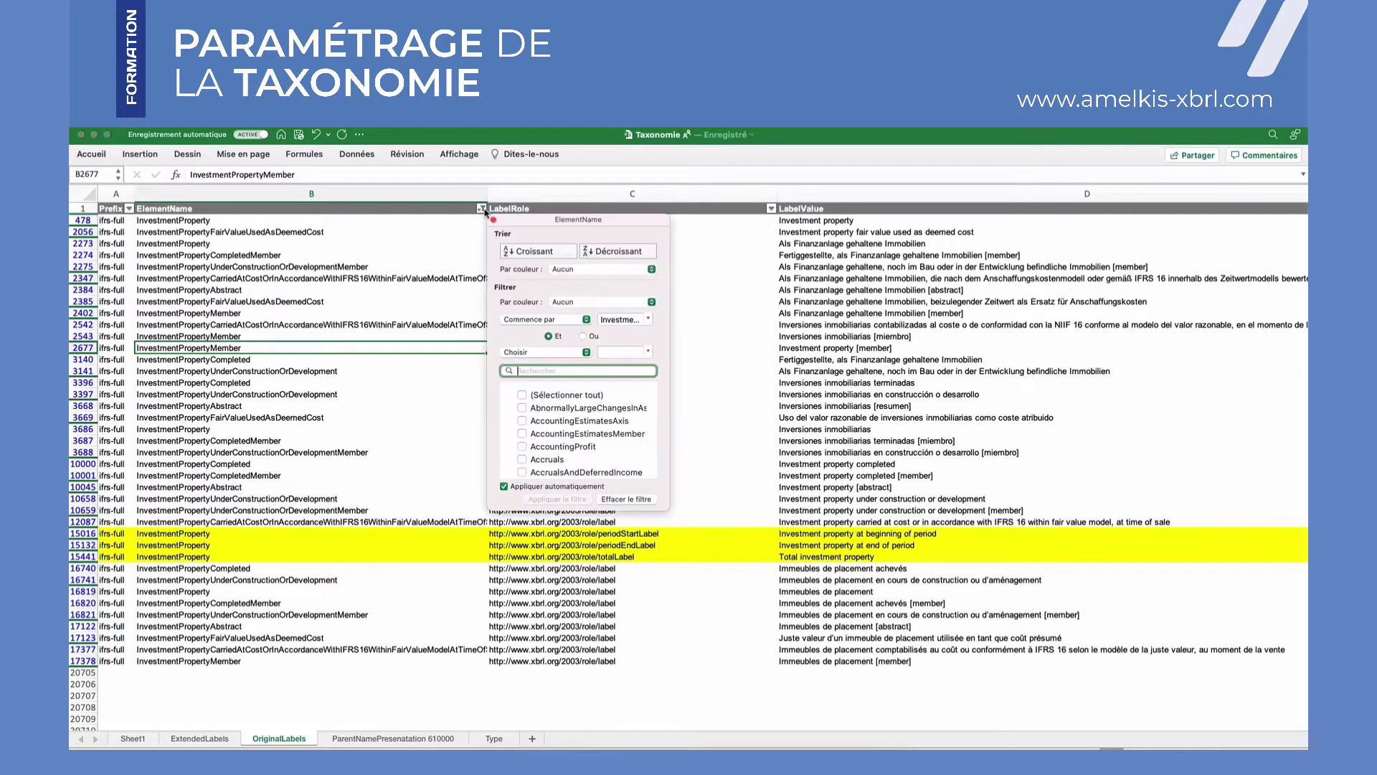
click(484, 209)
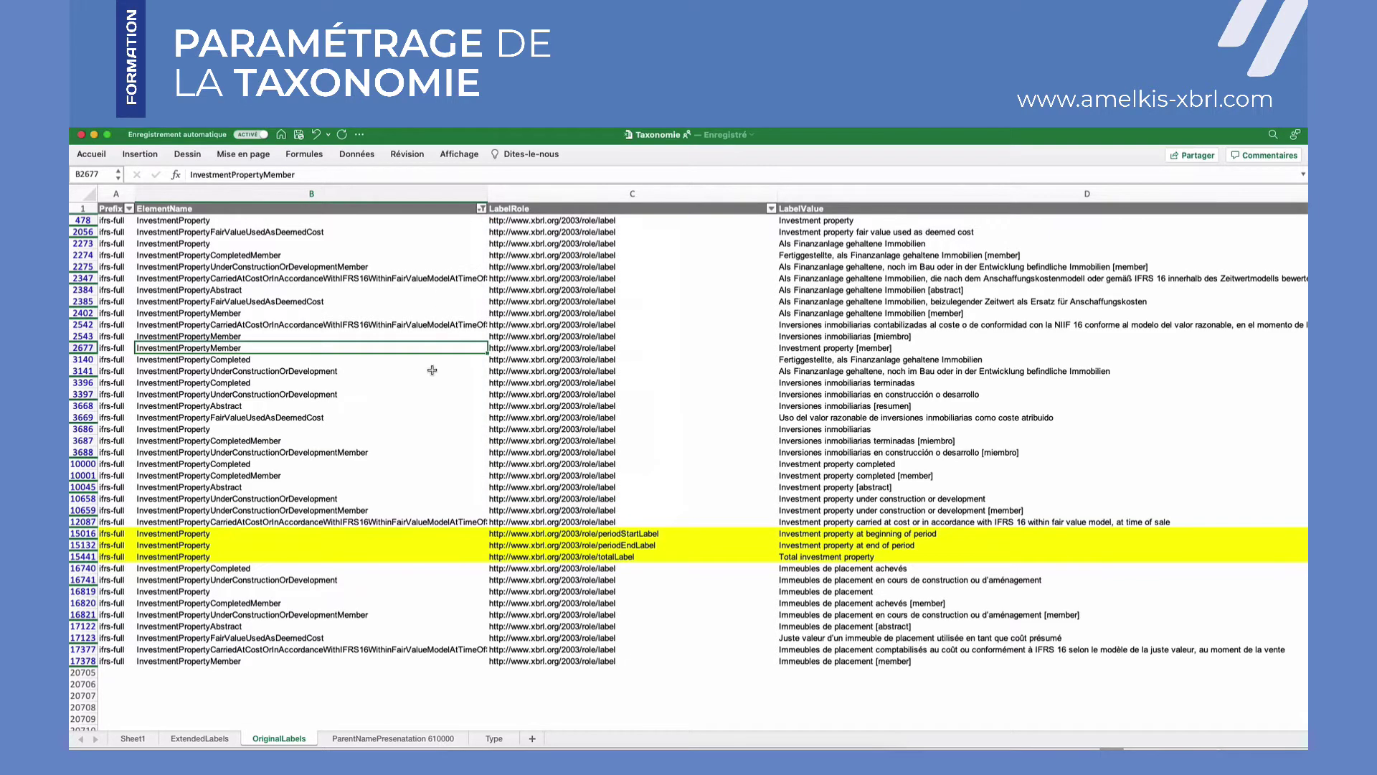
- Return to Sheet1 and examine the French labels in the LabelValue column
click(133, 738)
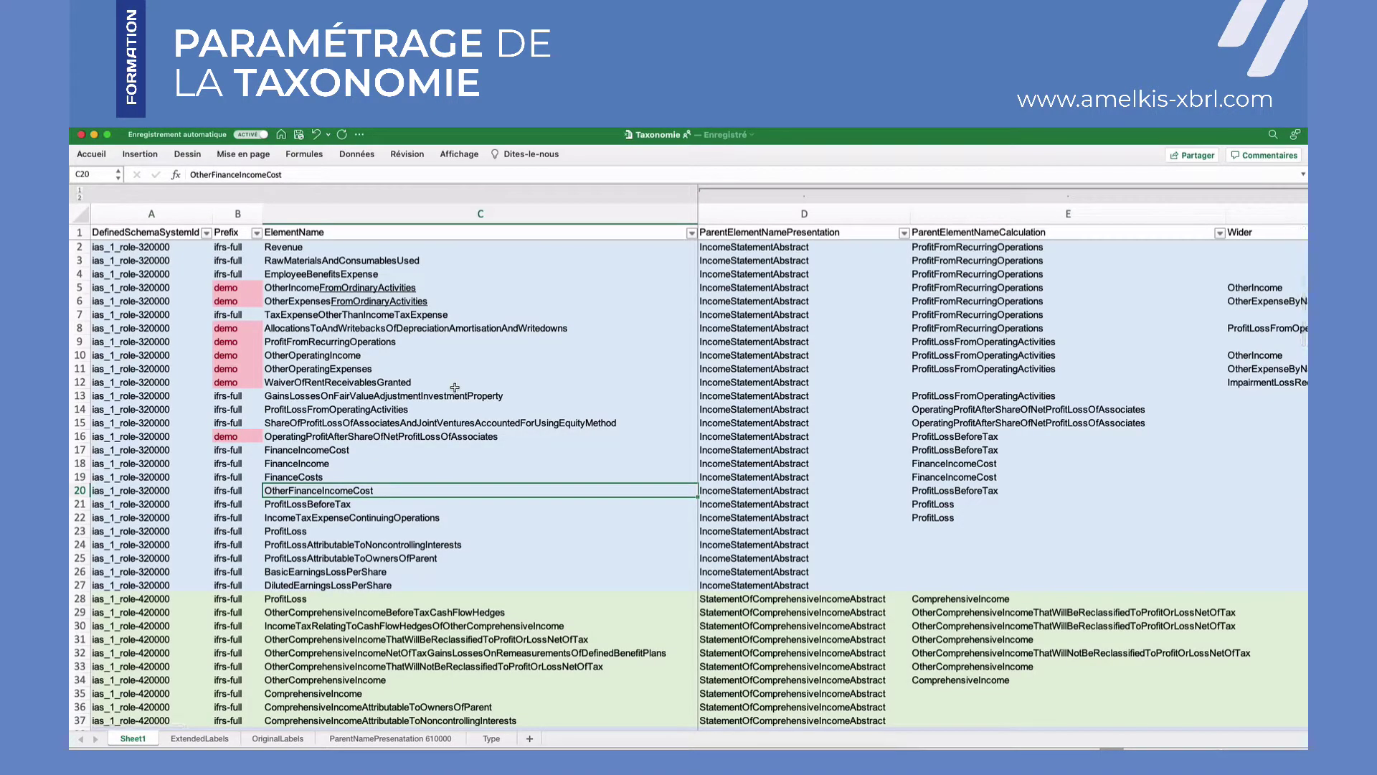
click(812, 378)
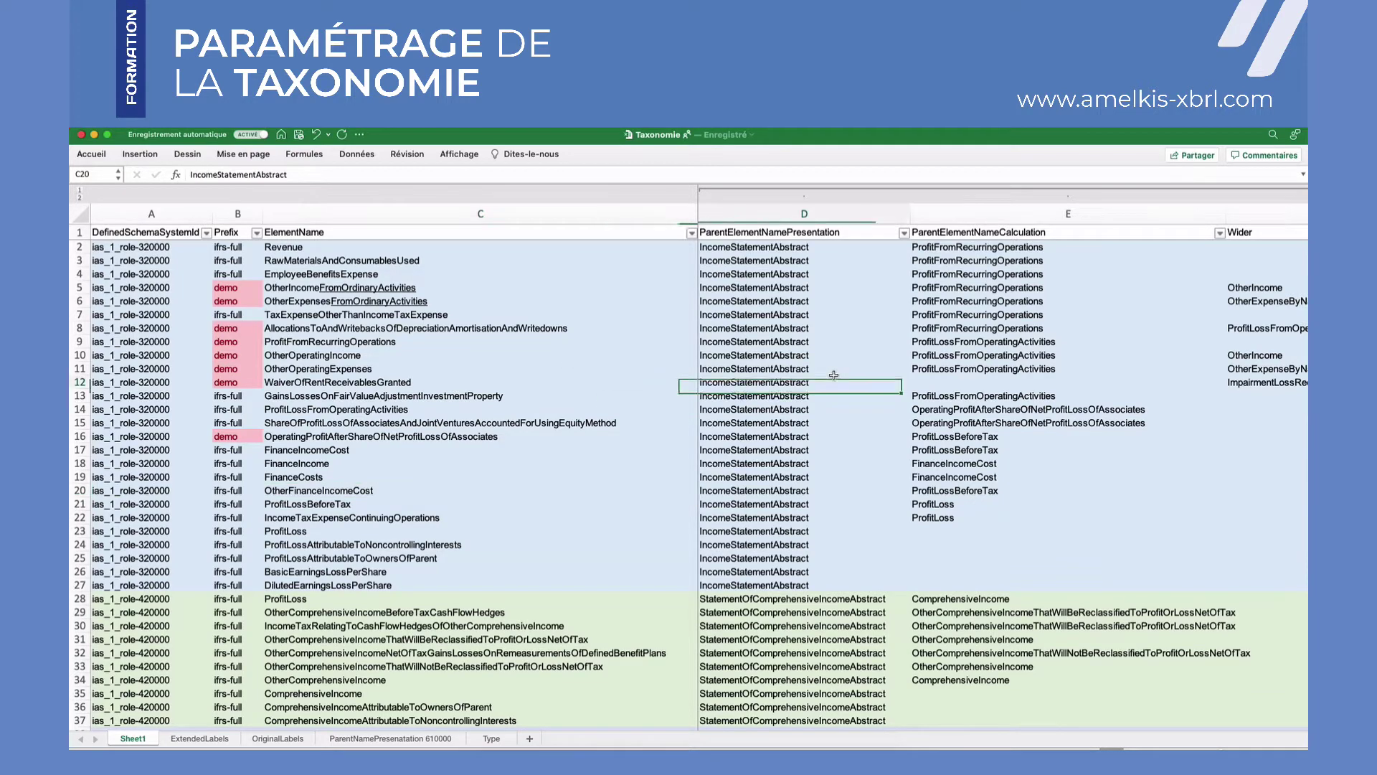
scroll(825, 377, right, 3)
scroll(834, 375, right, 10)
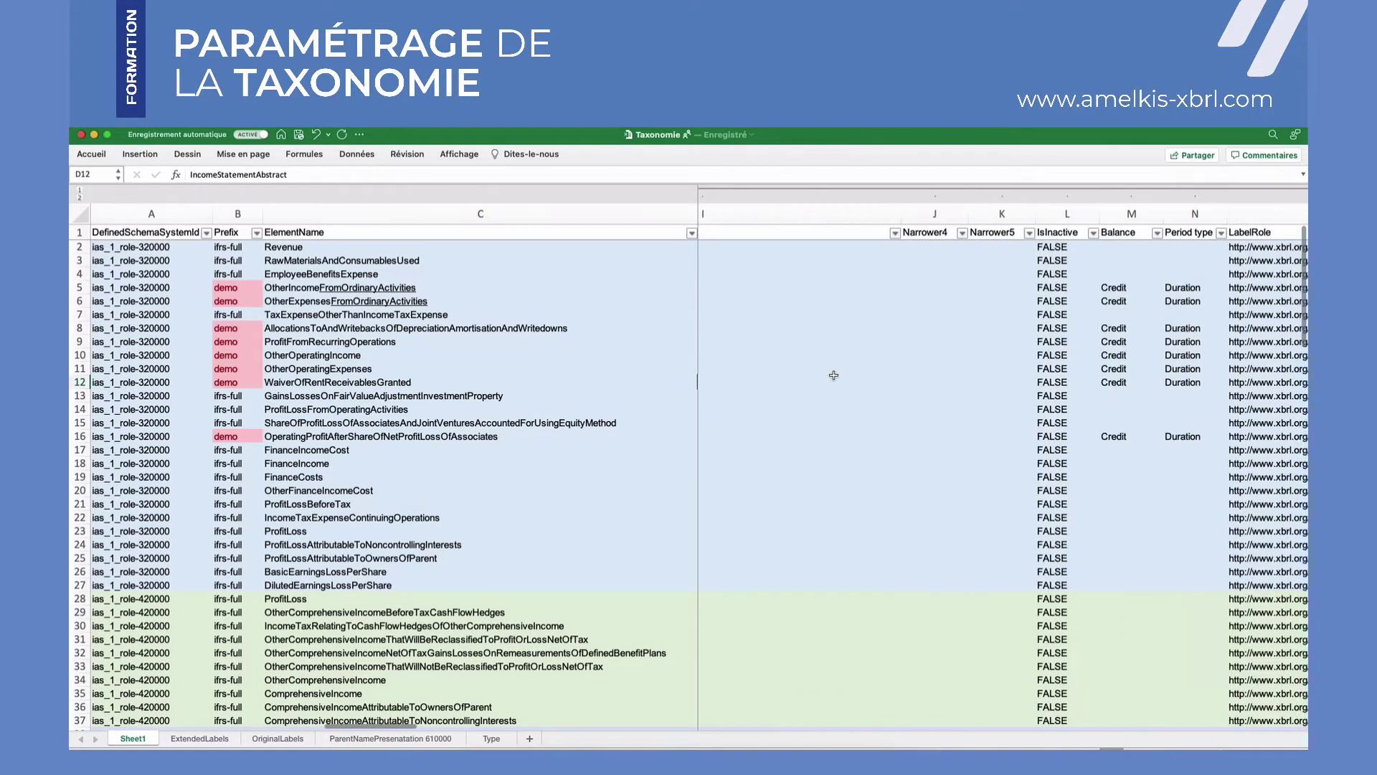
scroll(834, 375, right, 1)
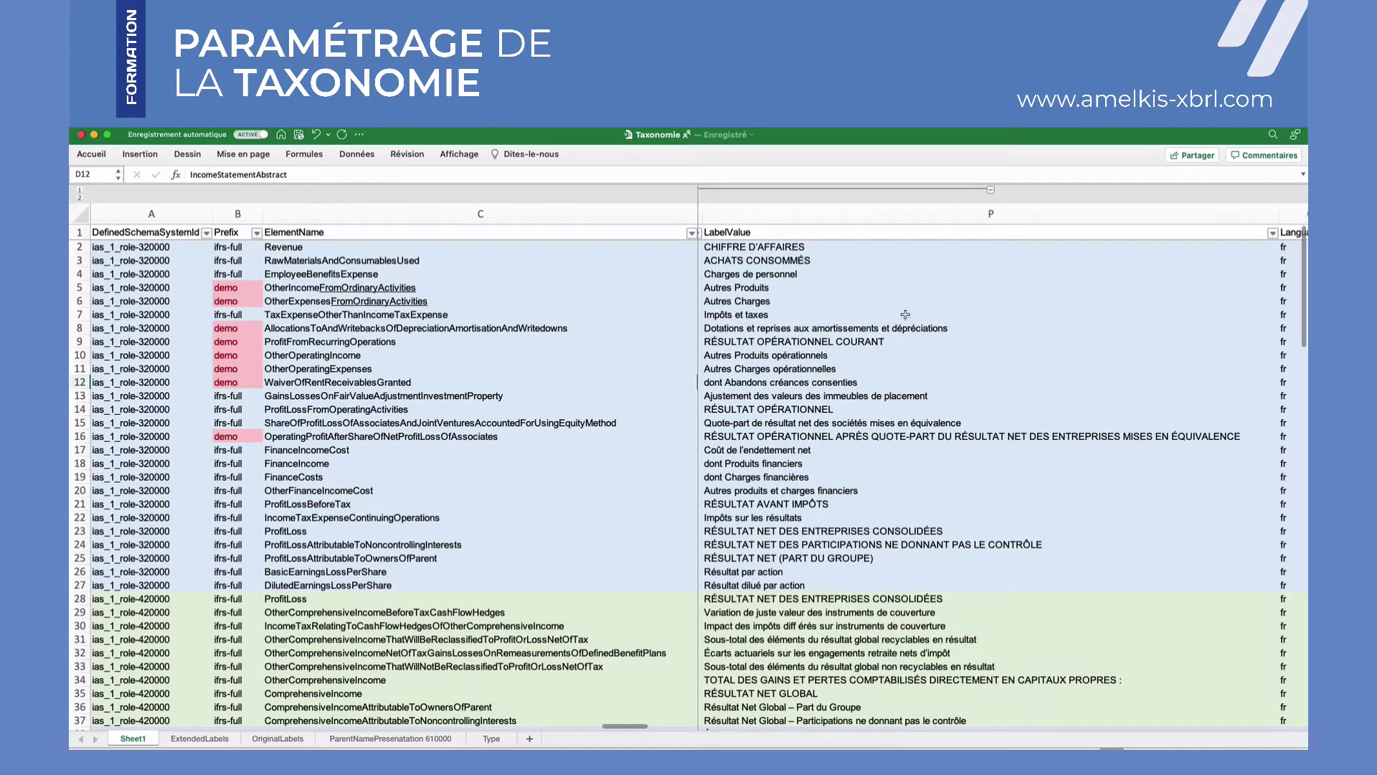
click(837, 307)
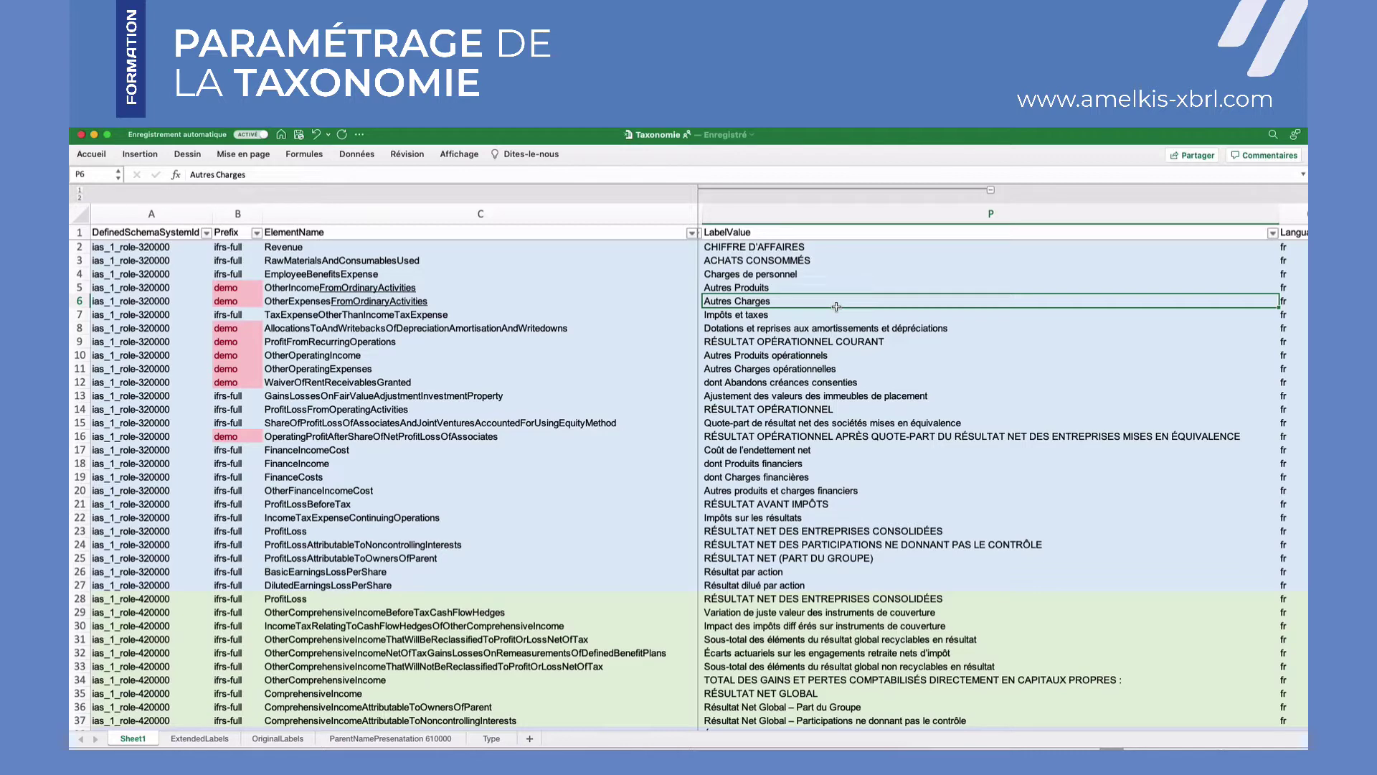
- Compare element names such as ProfitFromRecurringOperations, ProfitLossFromOperatingActivities and RawMaterialsAndConsumablesUsed with their French labels
click(362, 339)
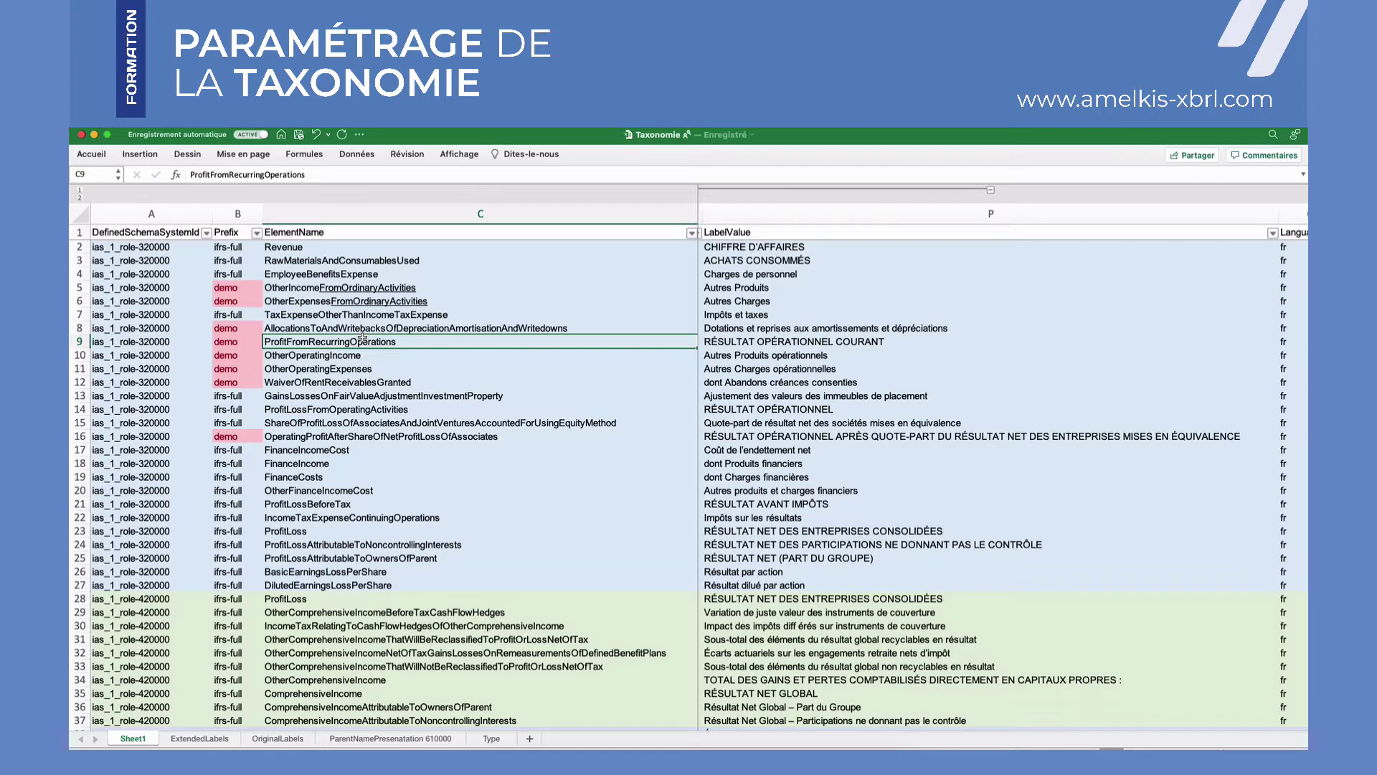
click(291, 406)
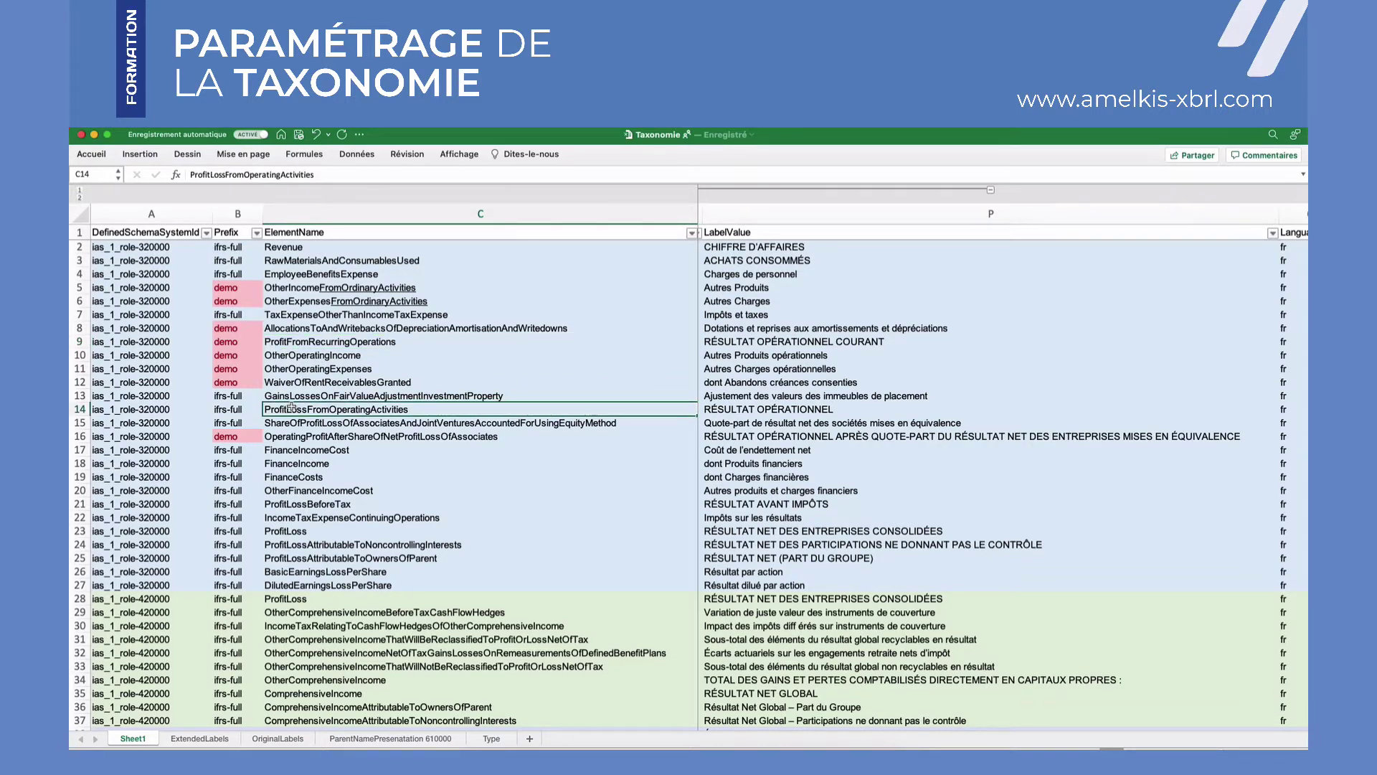
scroll(291, 406, down, 6)
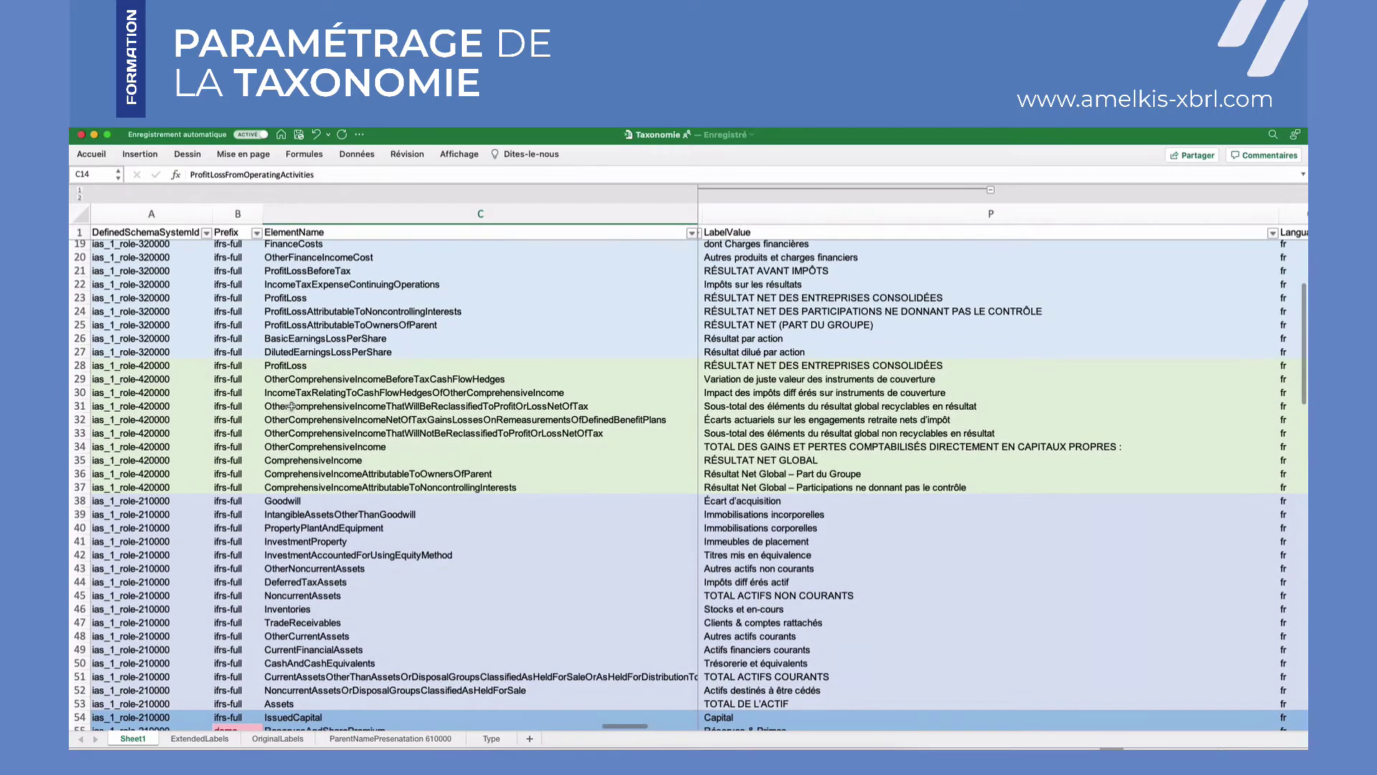
scroll(291, 406, up, 6)
click(309, 261)
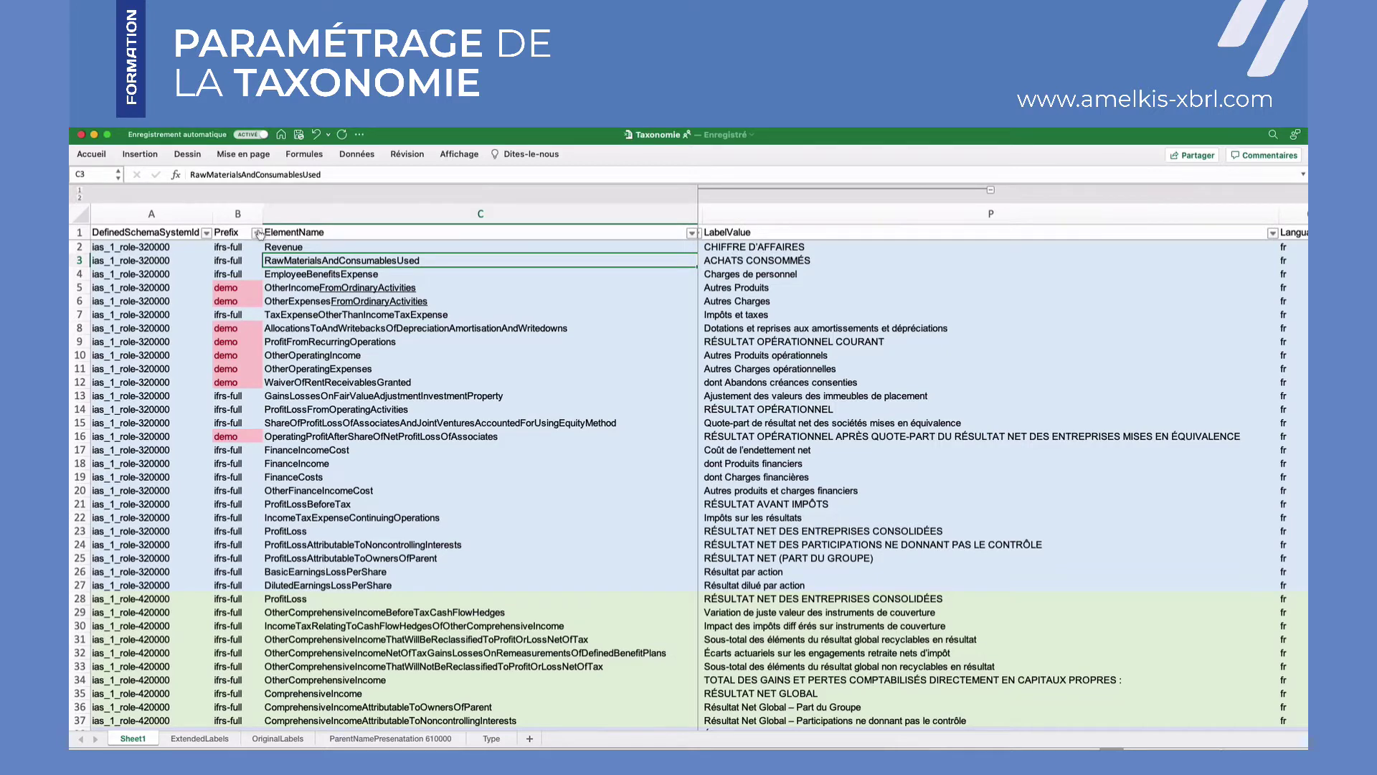
- Filter the Prefix column to demo only and go through the listed extension elements
click(256, 233)
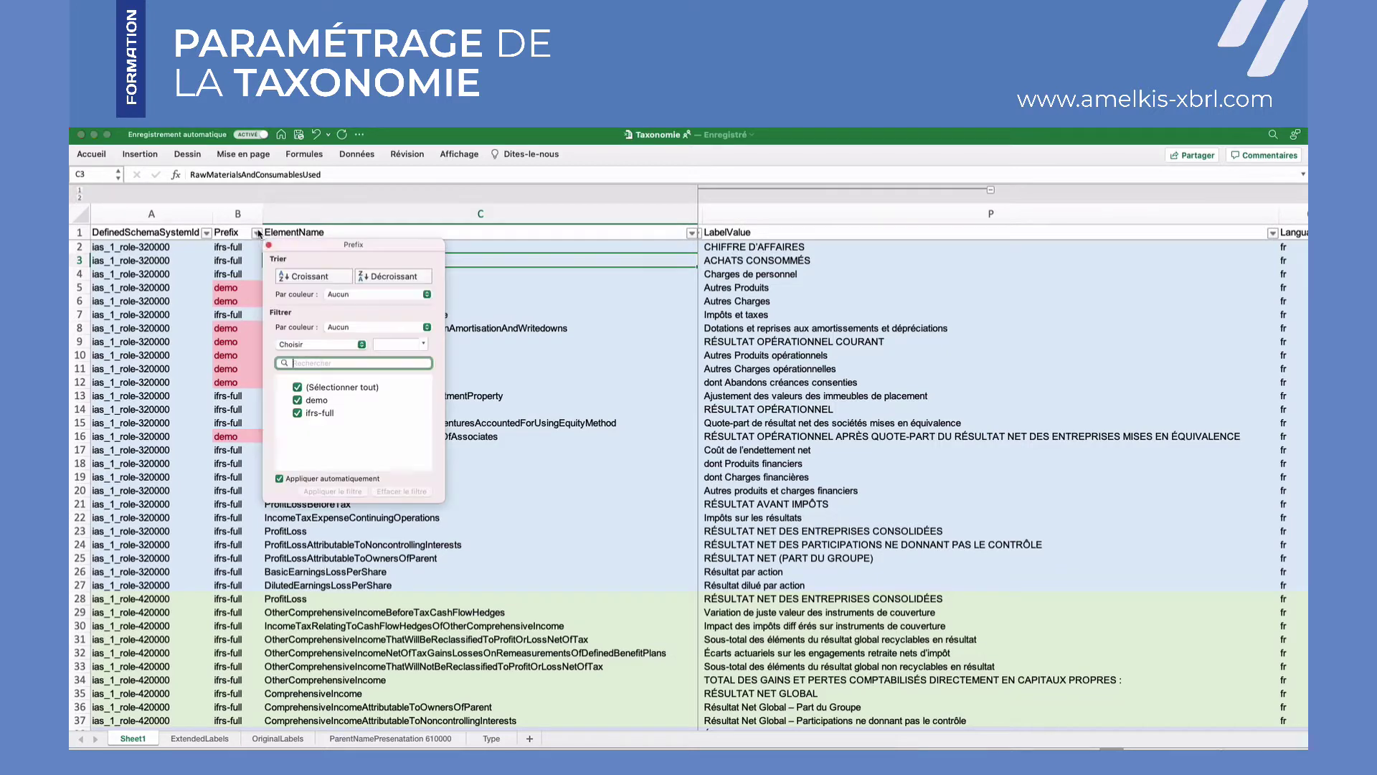
click(324, 387)
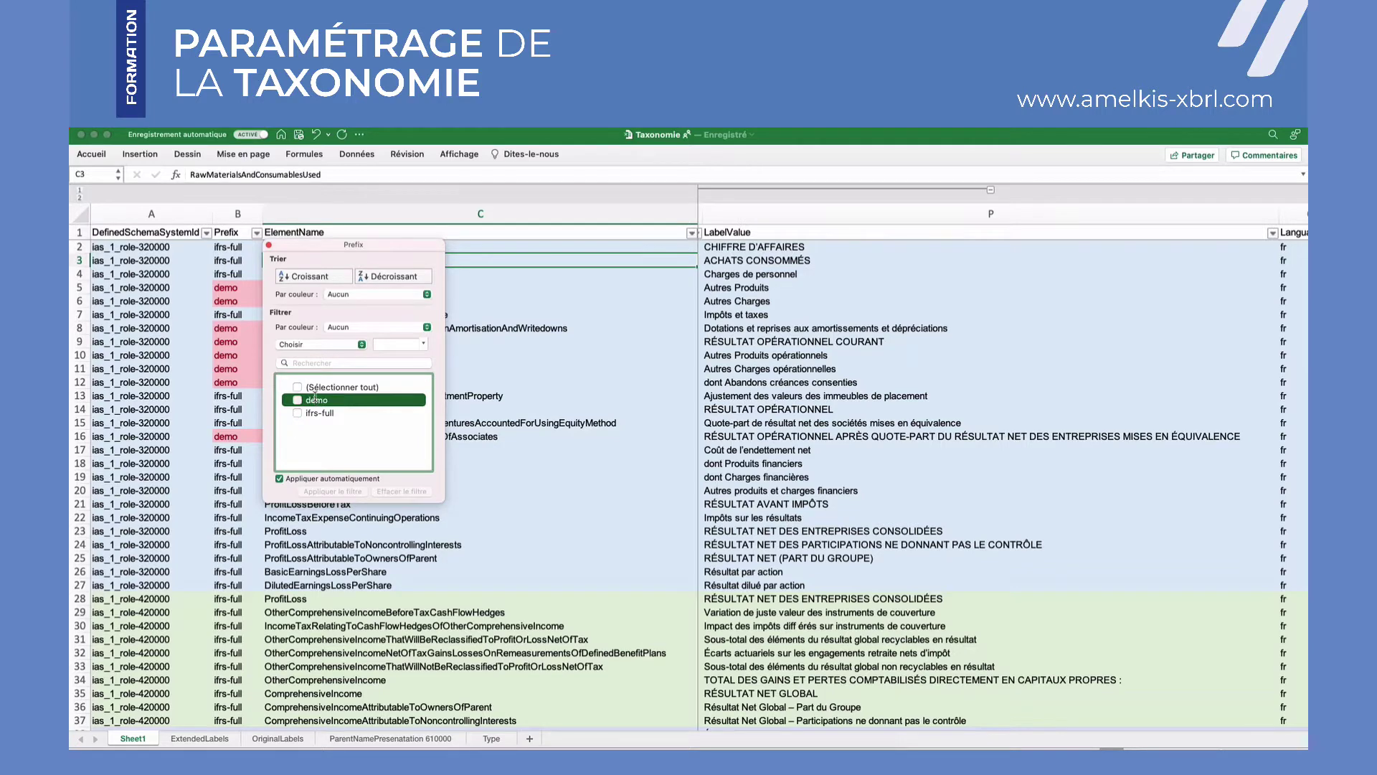
click(298, 400)
click(376, 396)
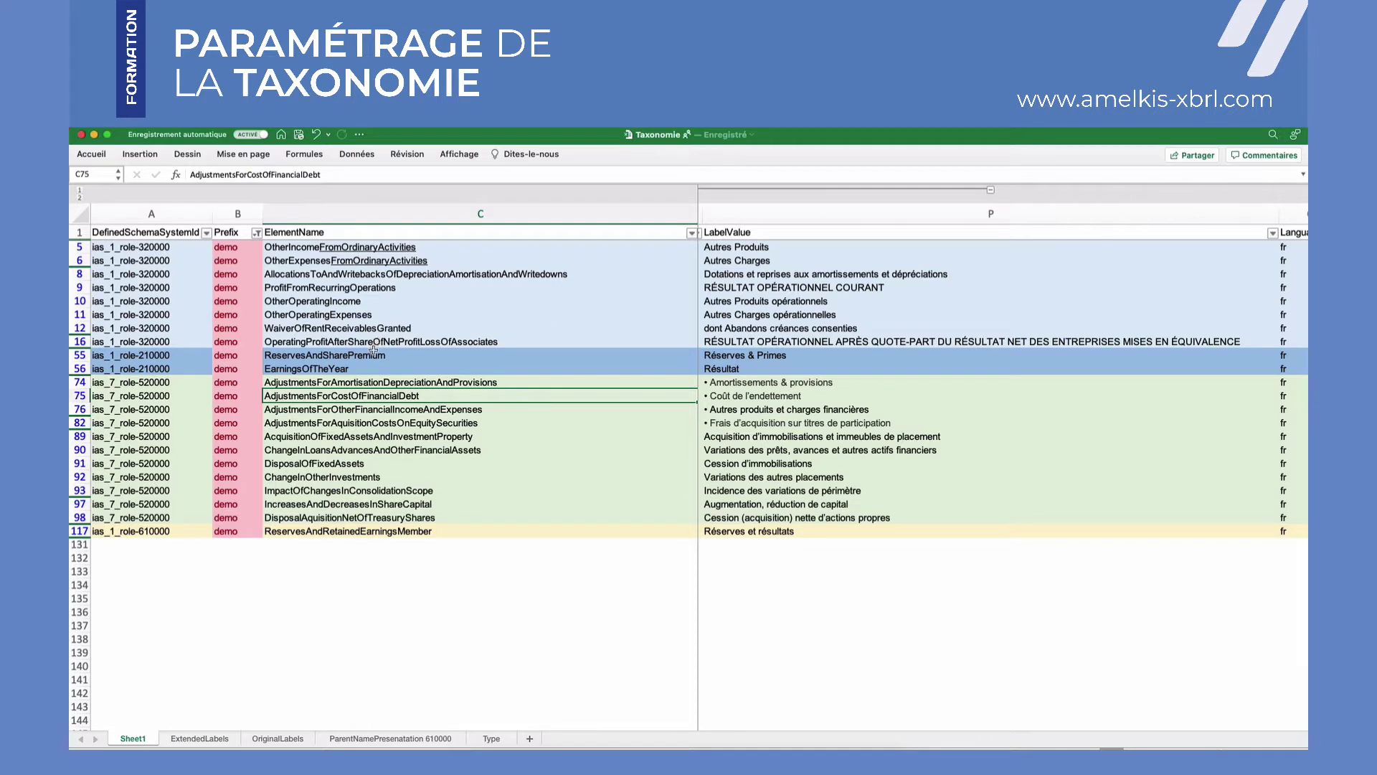
click(358, 435)
click(342, 465)
click(337, 494)
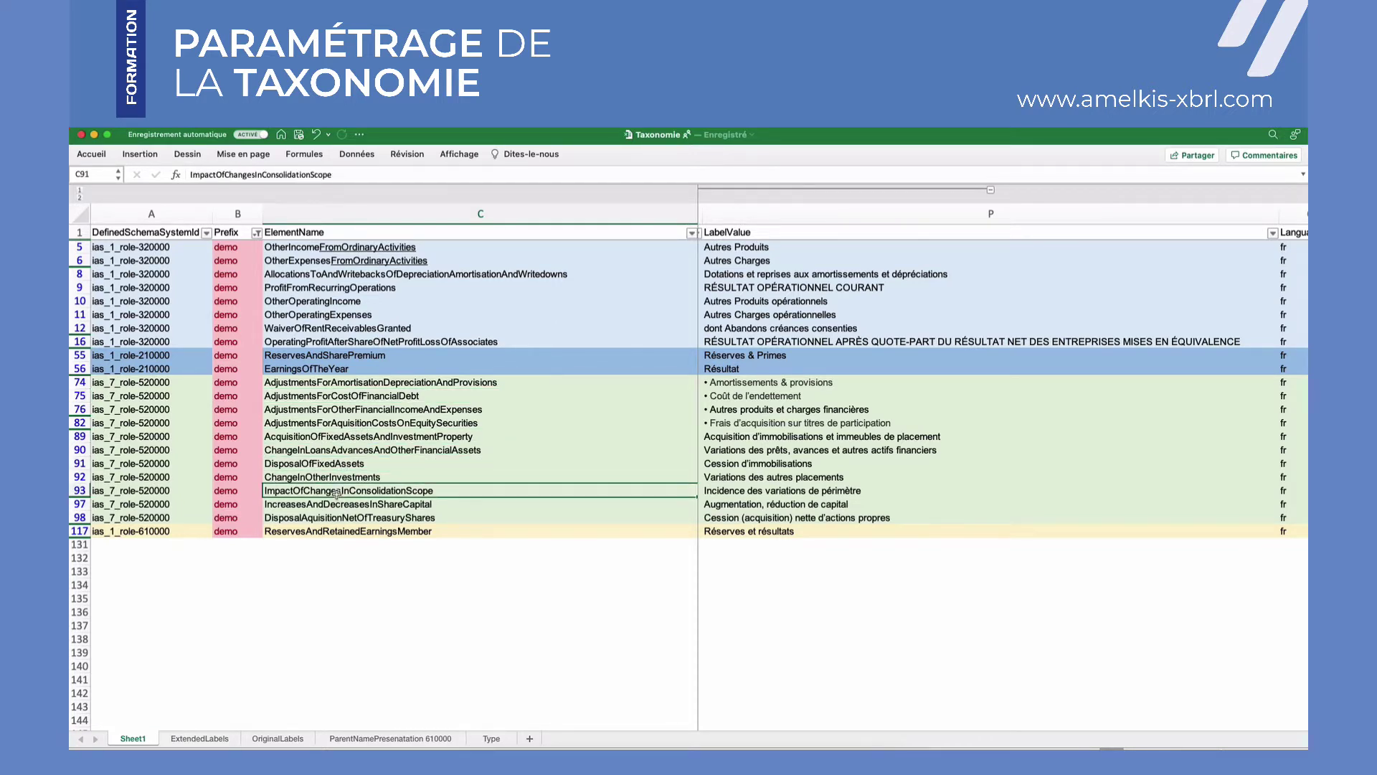
click(331, 514)
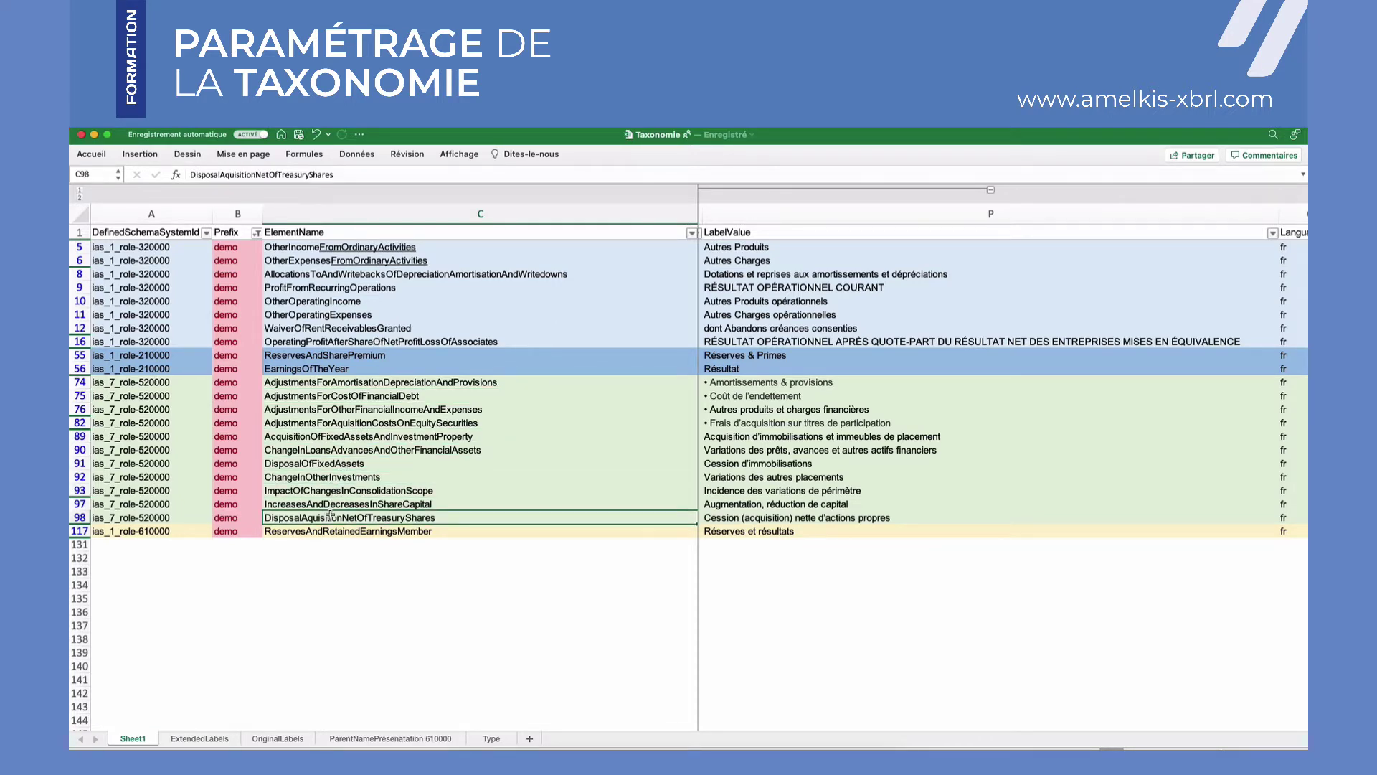
- Reset the Prefix filter to include all prefixes again
click(257, 232)
click(306, 421)
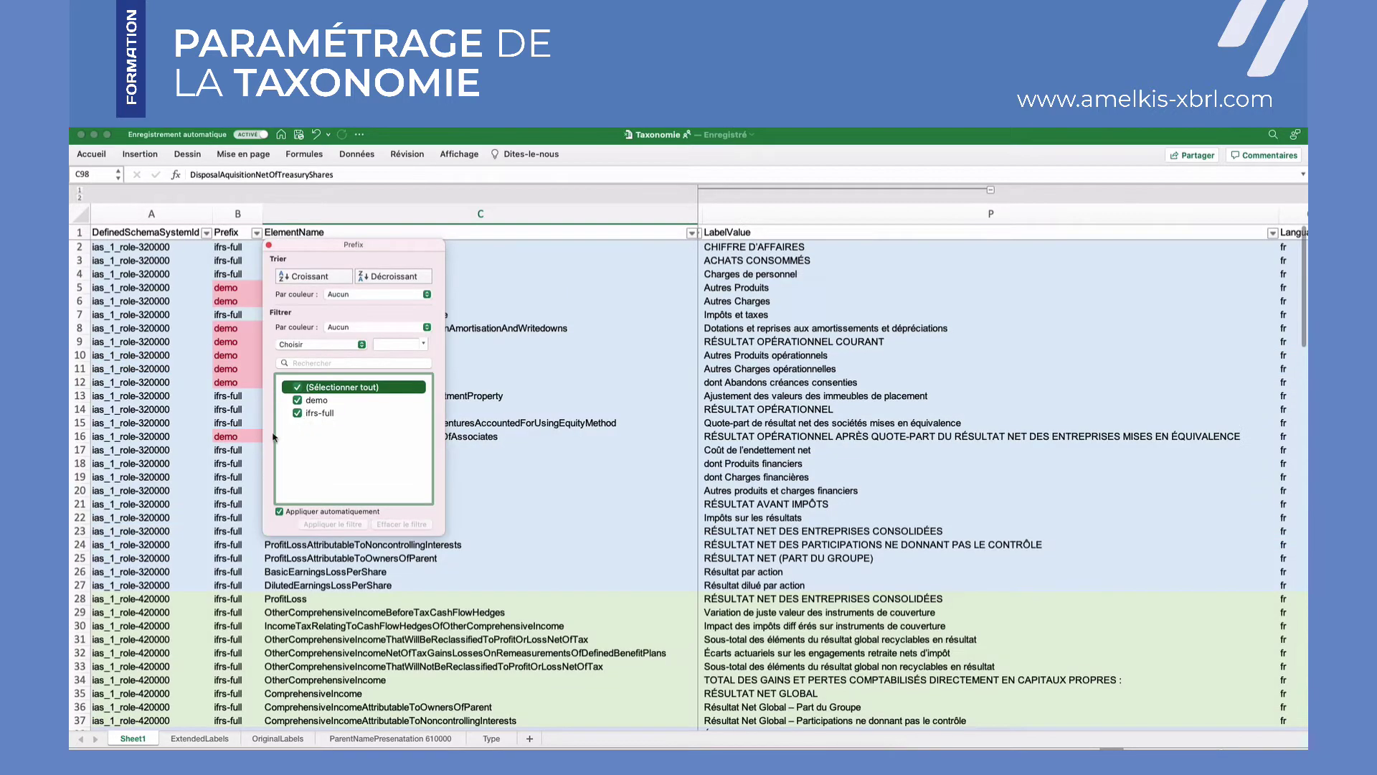
click(243, 446)
click(267, 399)
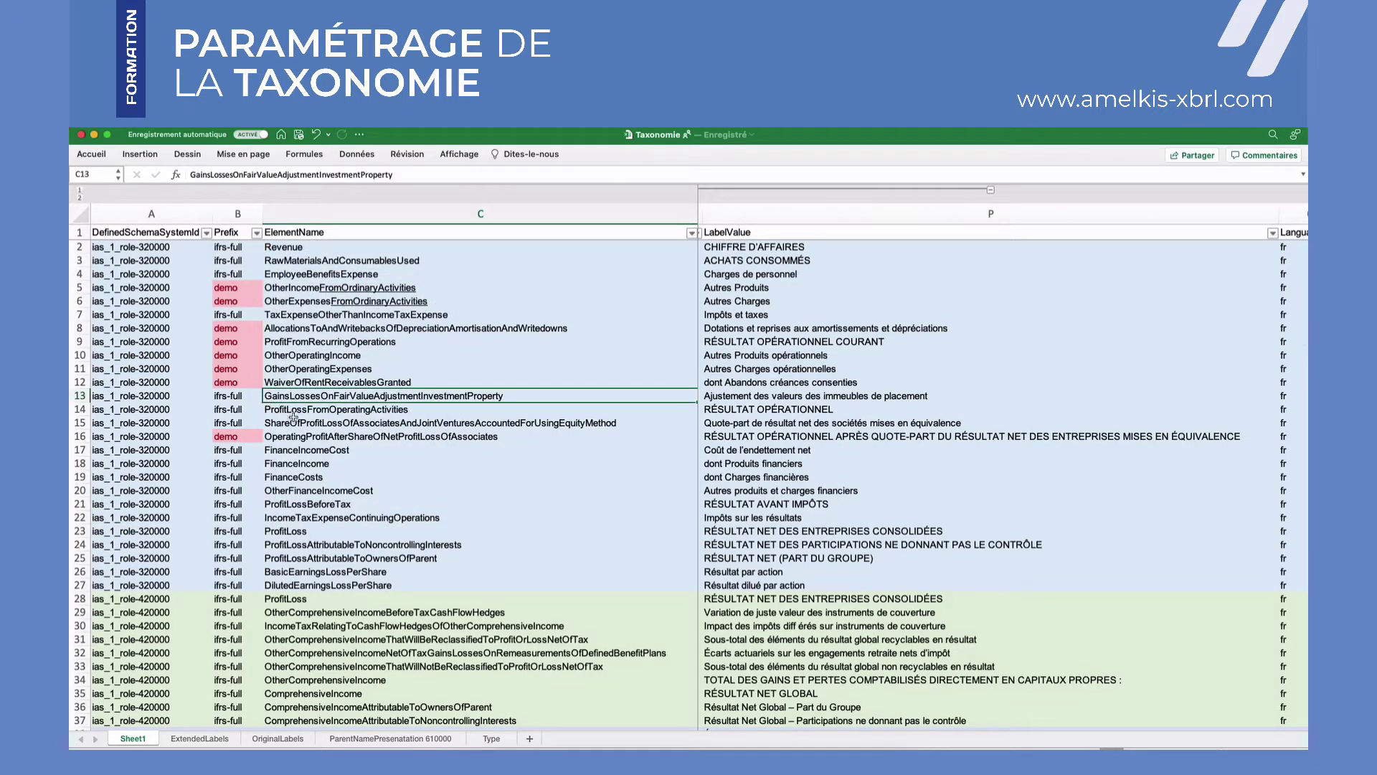
- Examine which income statement elements carry the ifrs-full prefix and which carry demo
click(293, 418)
click(242, 463)
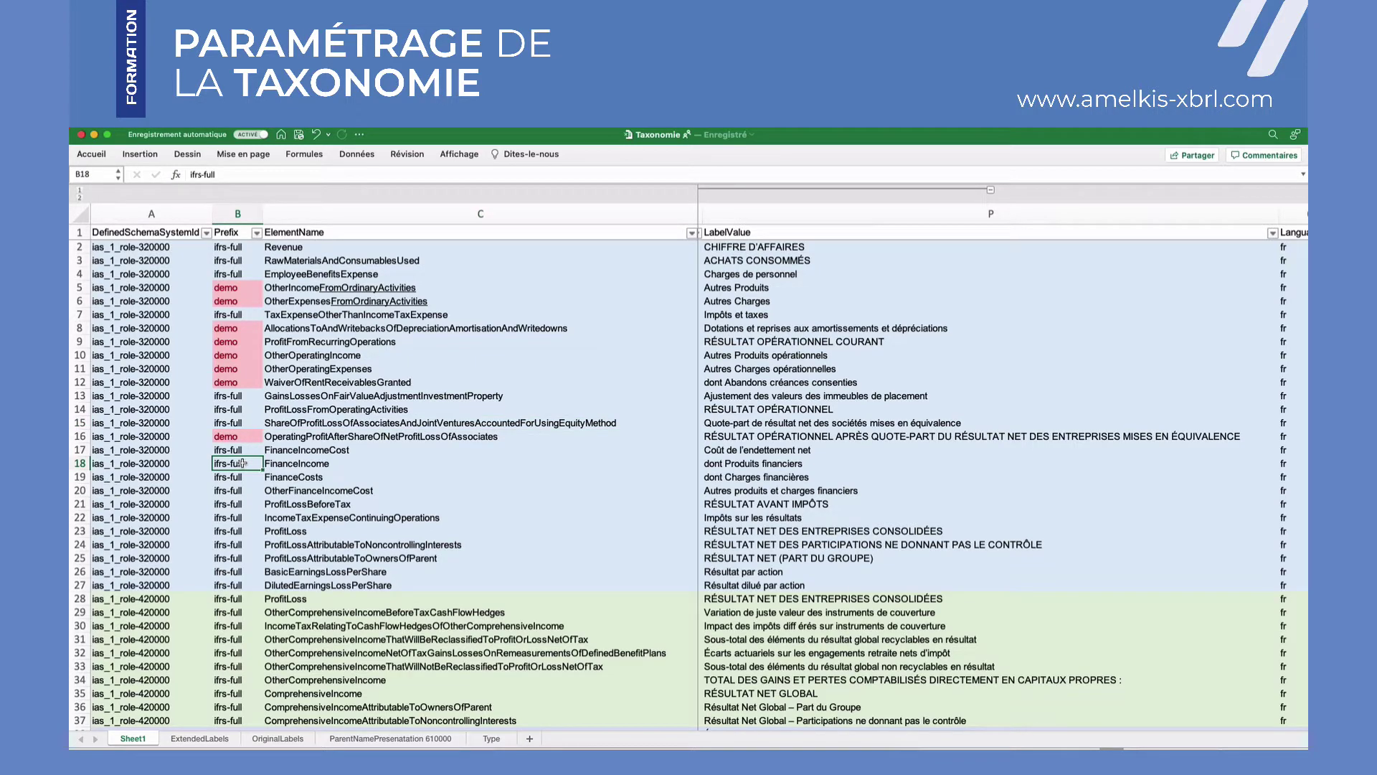
scroll(243, 464, down, 3)
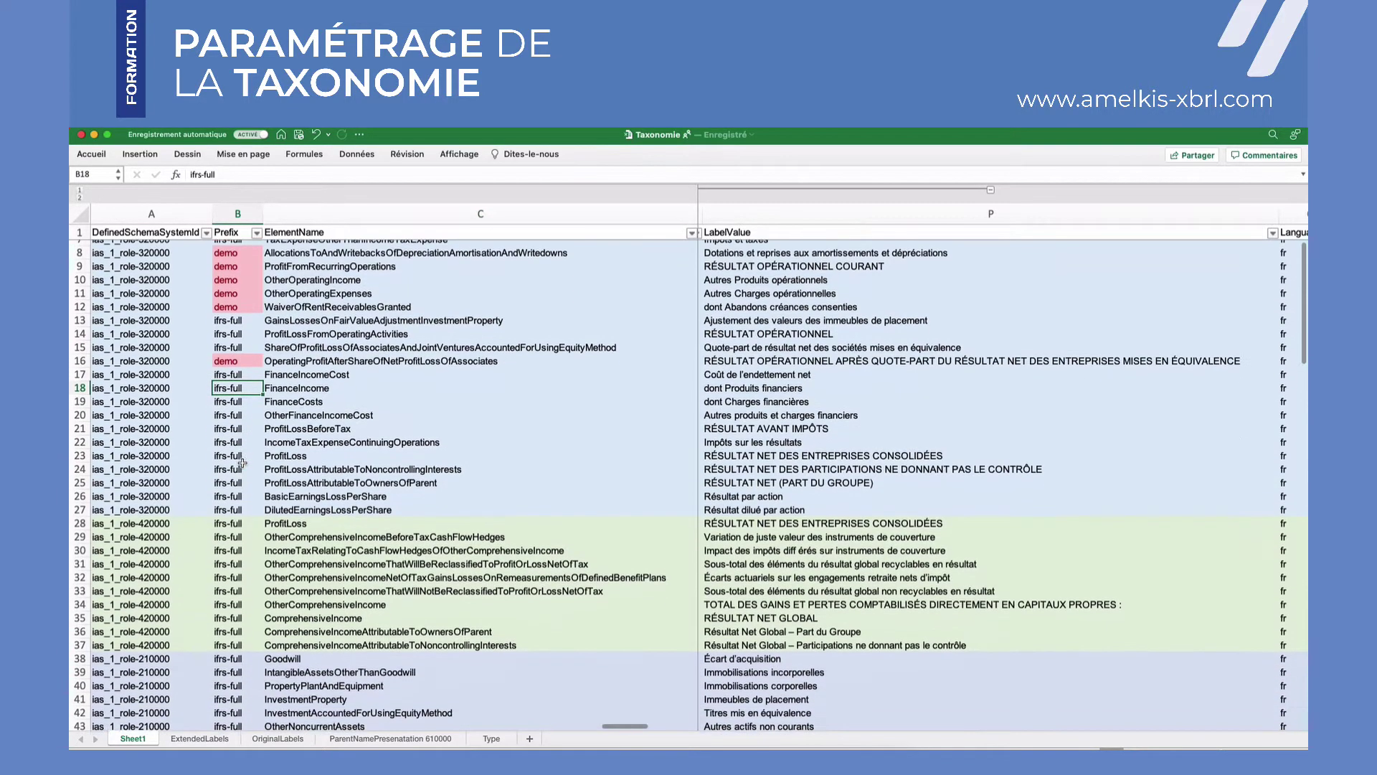
scroll(243, 463, up, 3)
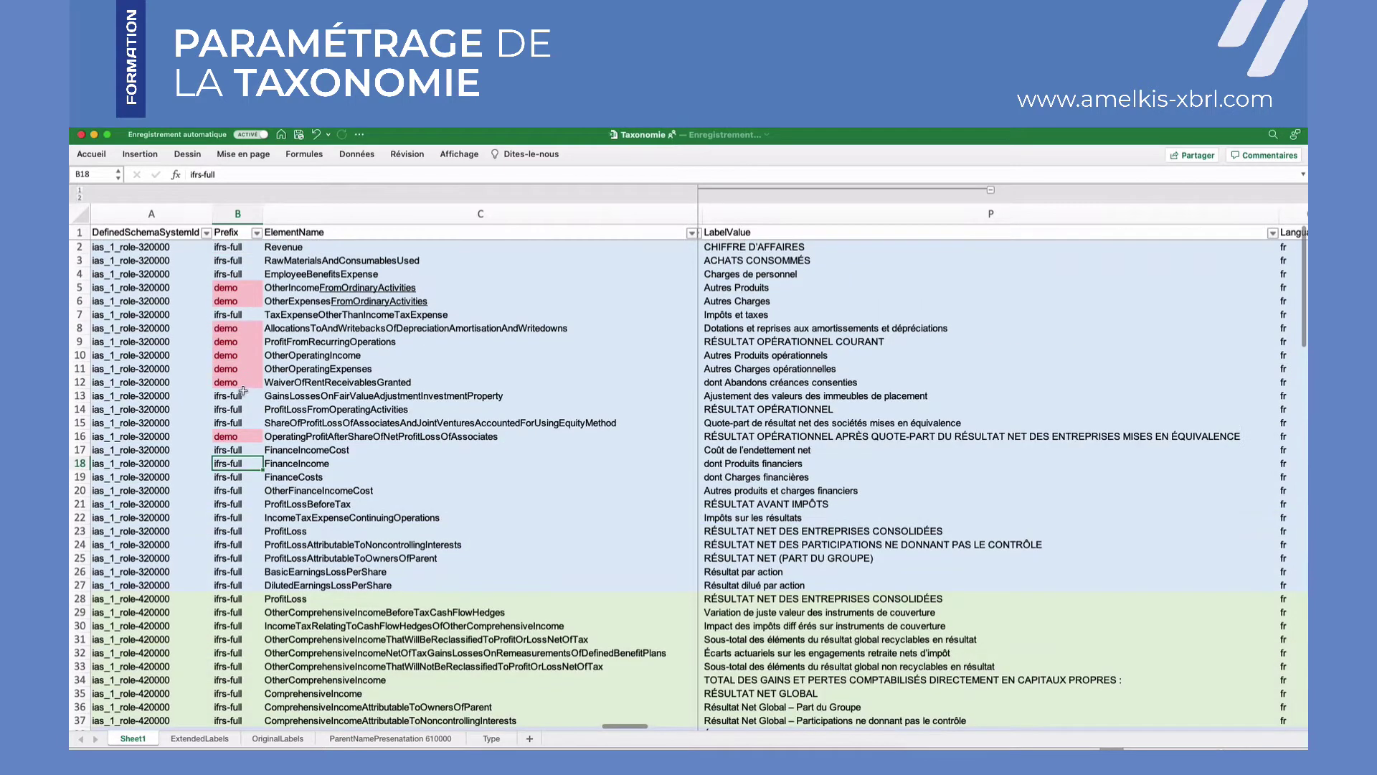
click(245, 329)
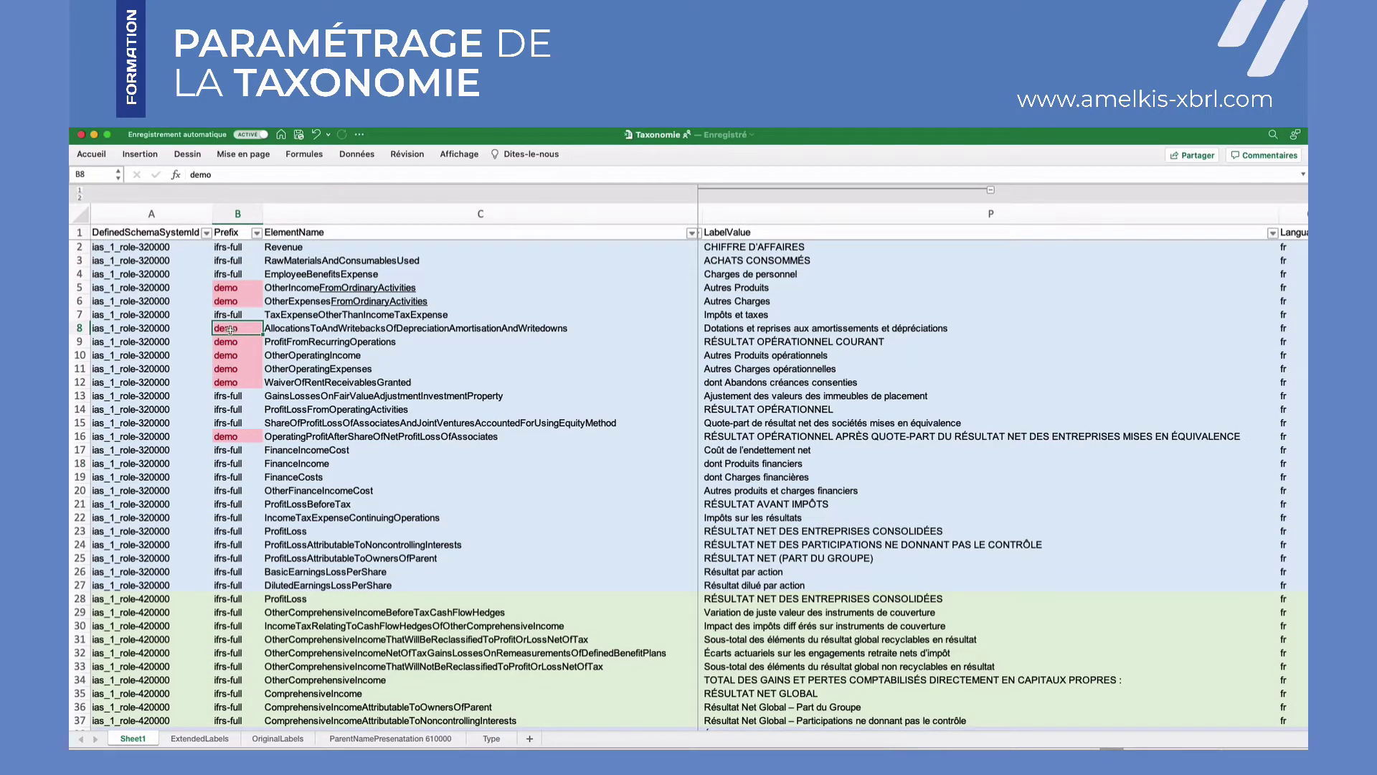
click(230, 490)
- Select the DefinedSchemaSystemId column and inspect the role identifiers of the income statement rows
click(151, 220)
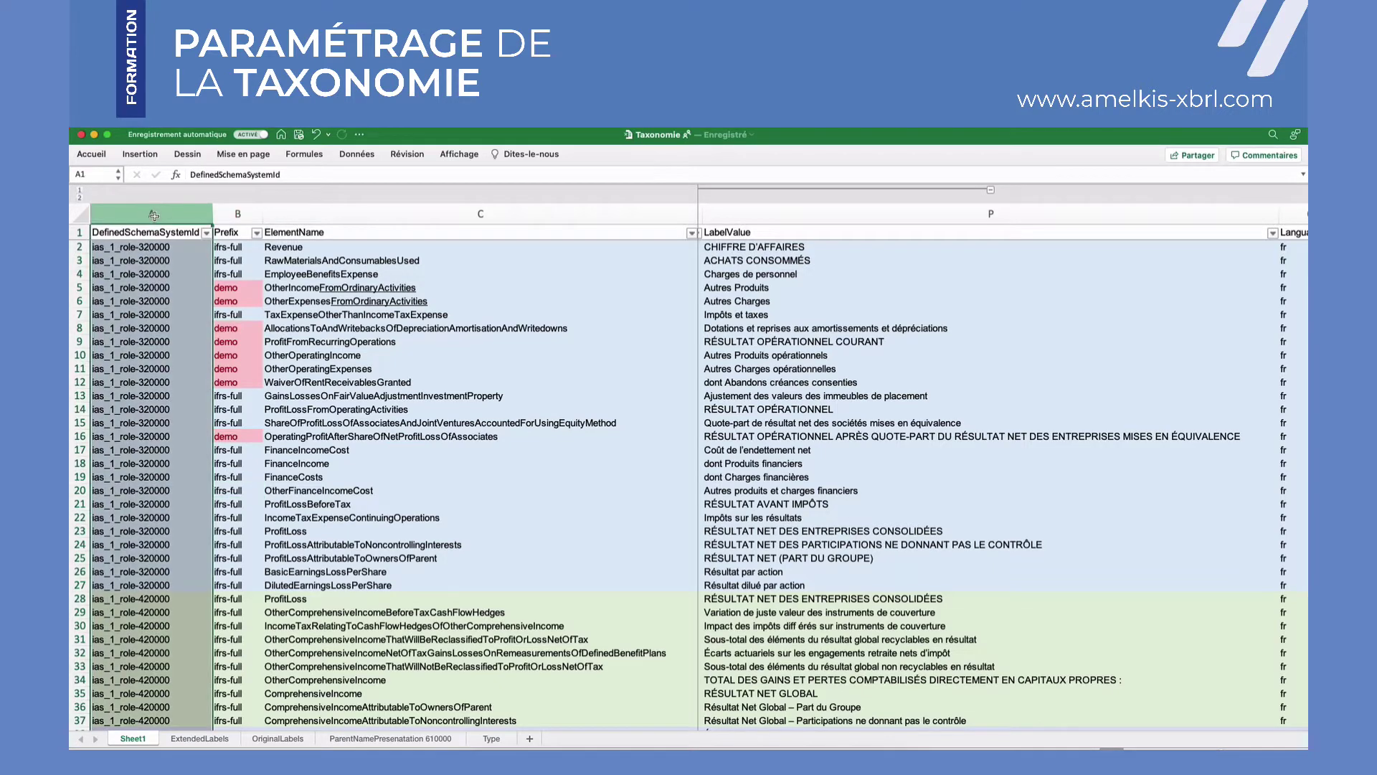
click(155, 451)
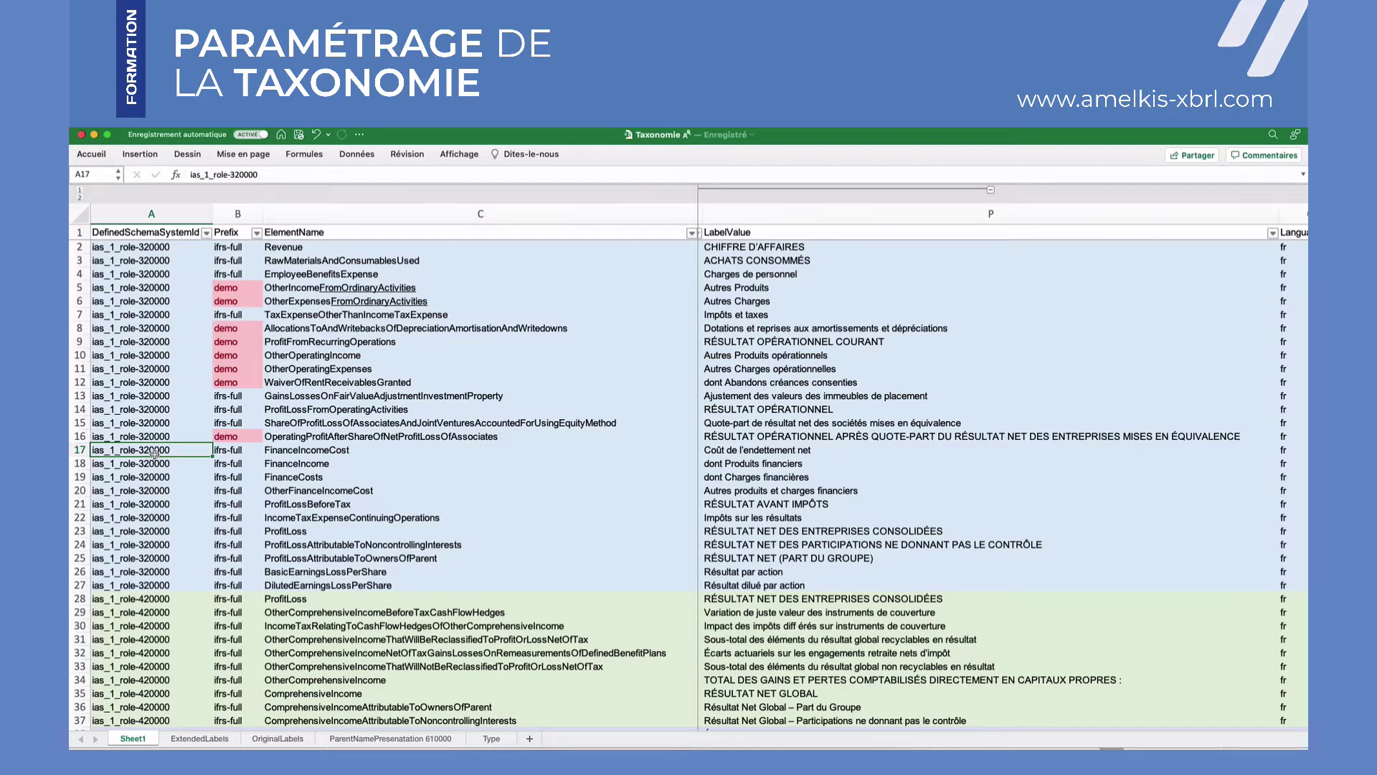
click(164, 408)
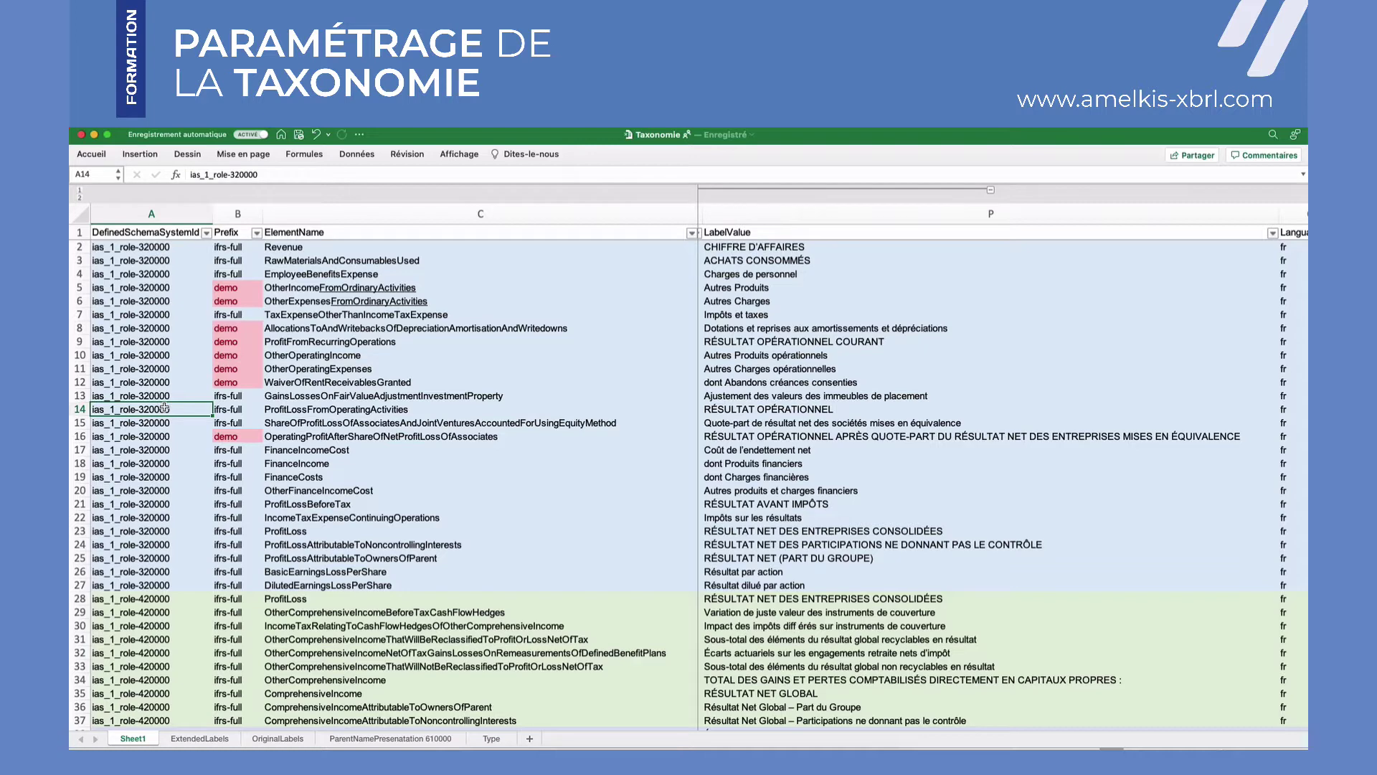
click(169, 341)
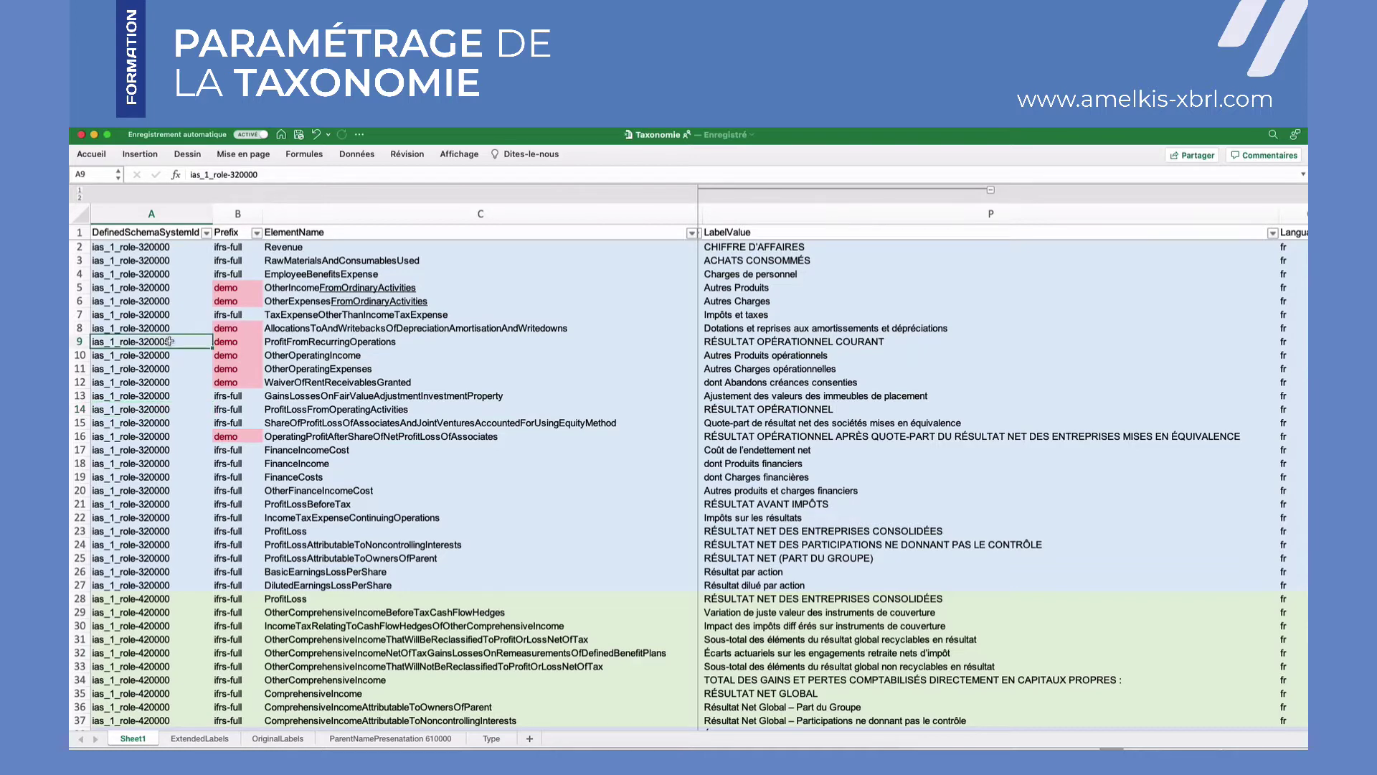
- Inspect the DefinedSchemaSystemId role identifiers of the comprehensive income and balance sheet rows
scroll(169, 341, down, 10)
scroll(169, 330, up, 3)
click(170, 325)
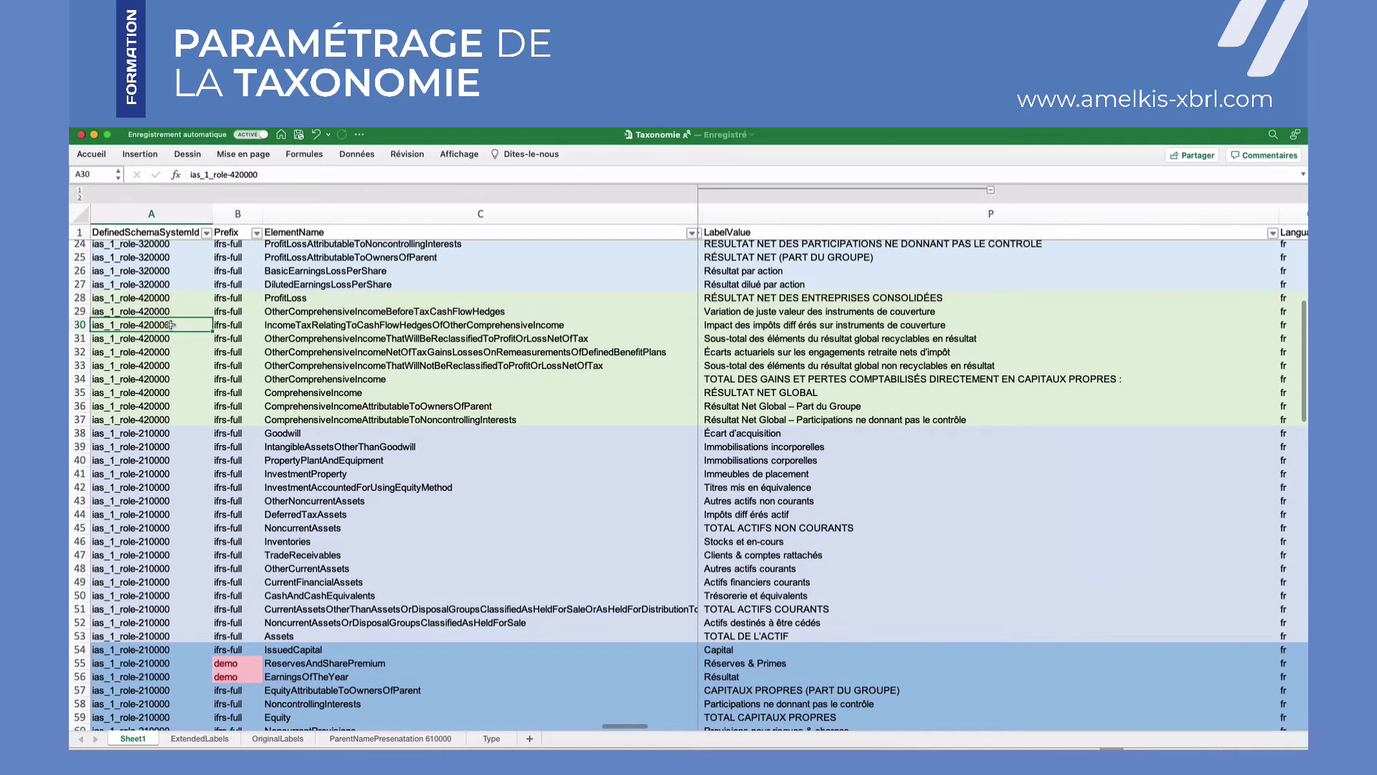
click(170, 472)
scroll(168, 471, down, 3)
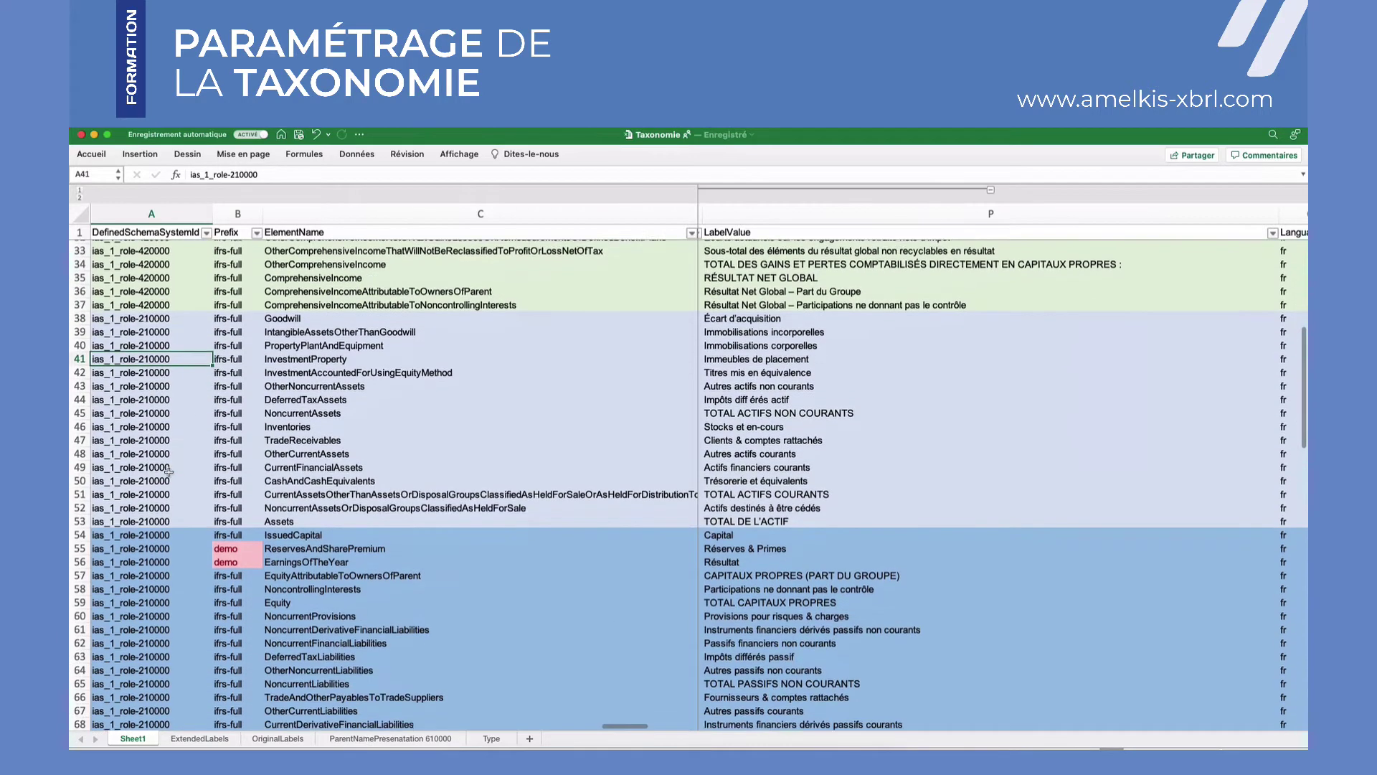
scroll(168, 471, down, 2)
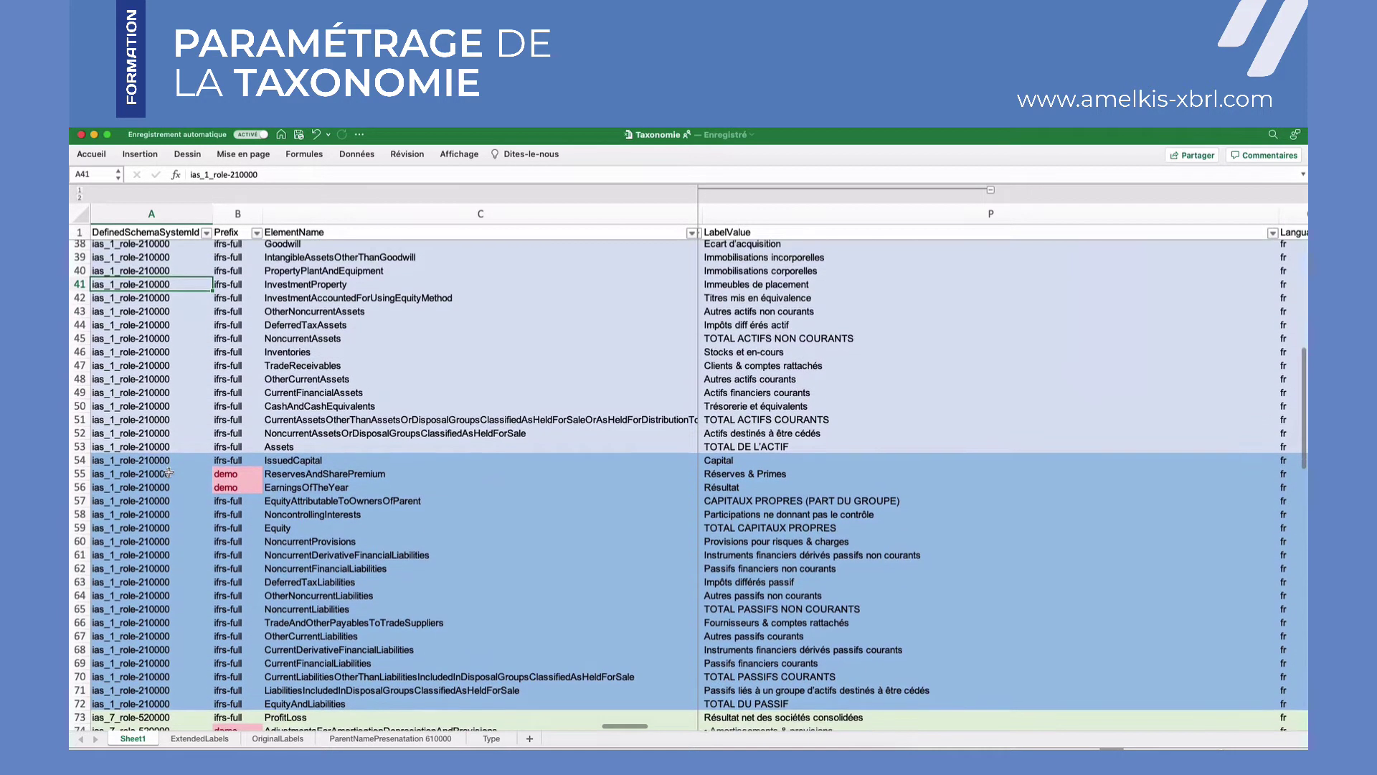
- Inspect the DefinedSchemaSystemId role identifiers of the liabilities, cash flow and changes in equity rows
click(155, 566)
scroll(156, 563, down, 6)
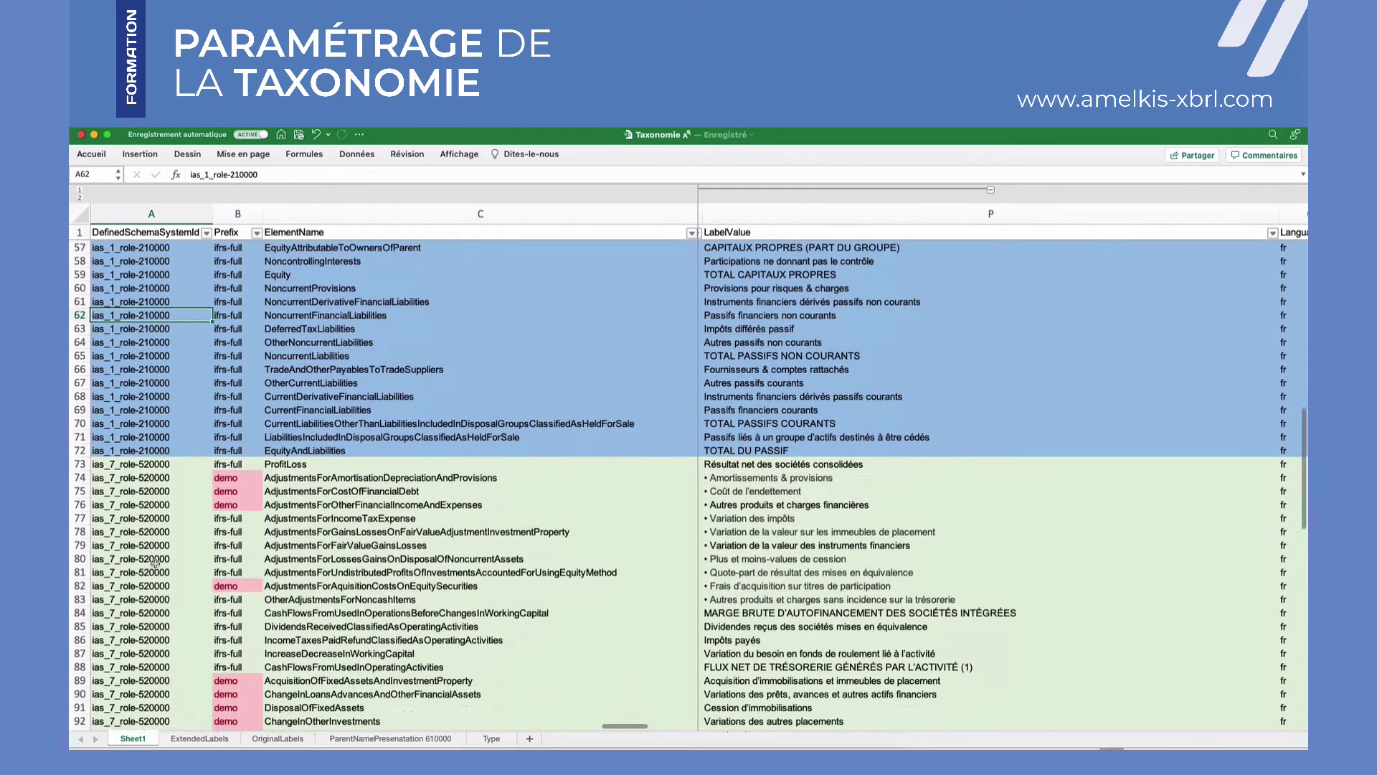
scroll(156, 564, down, 6)
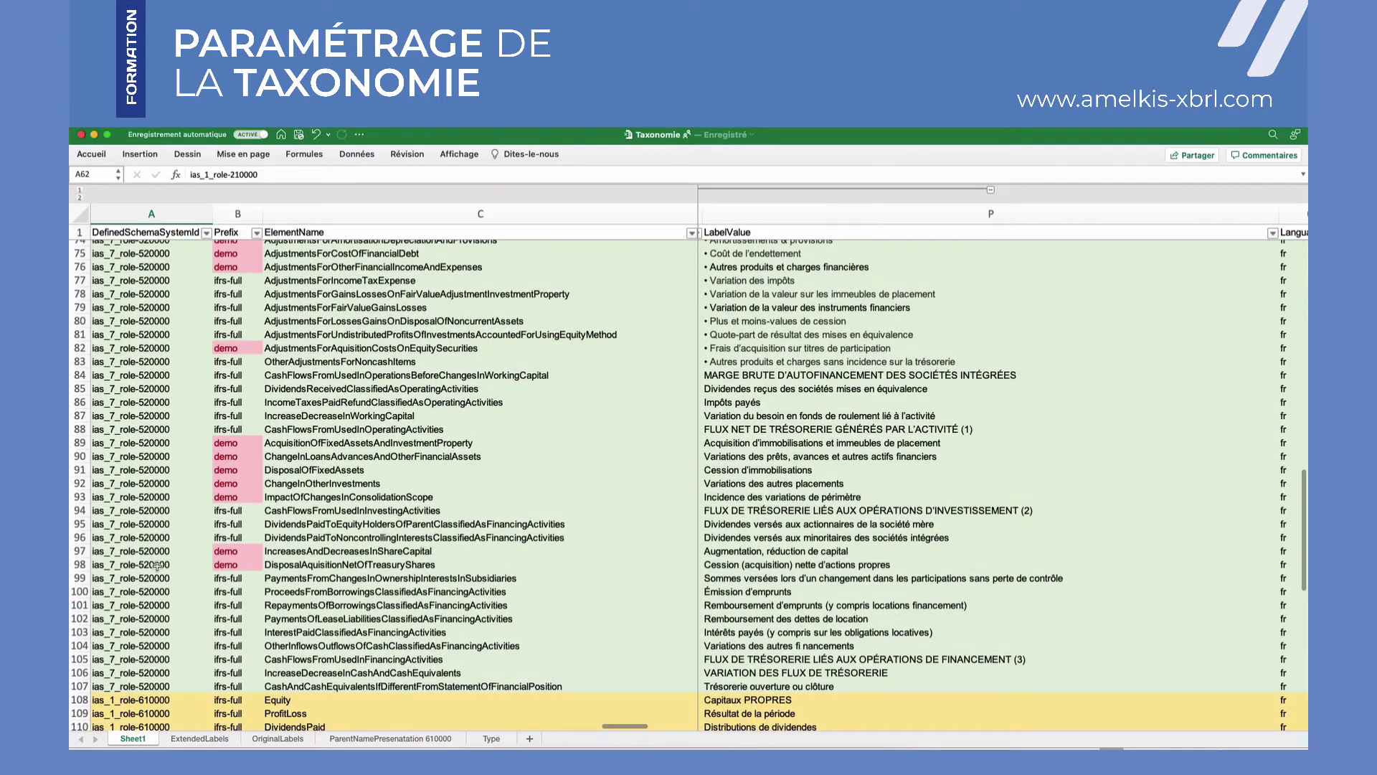
scroll(156, 564, down, 8)
click(154, 404)
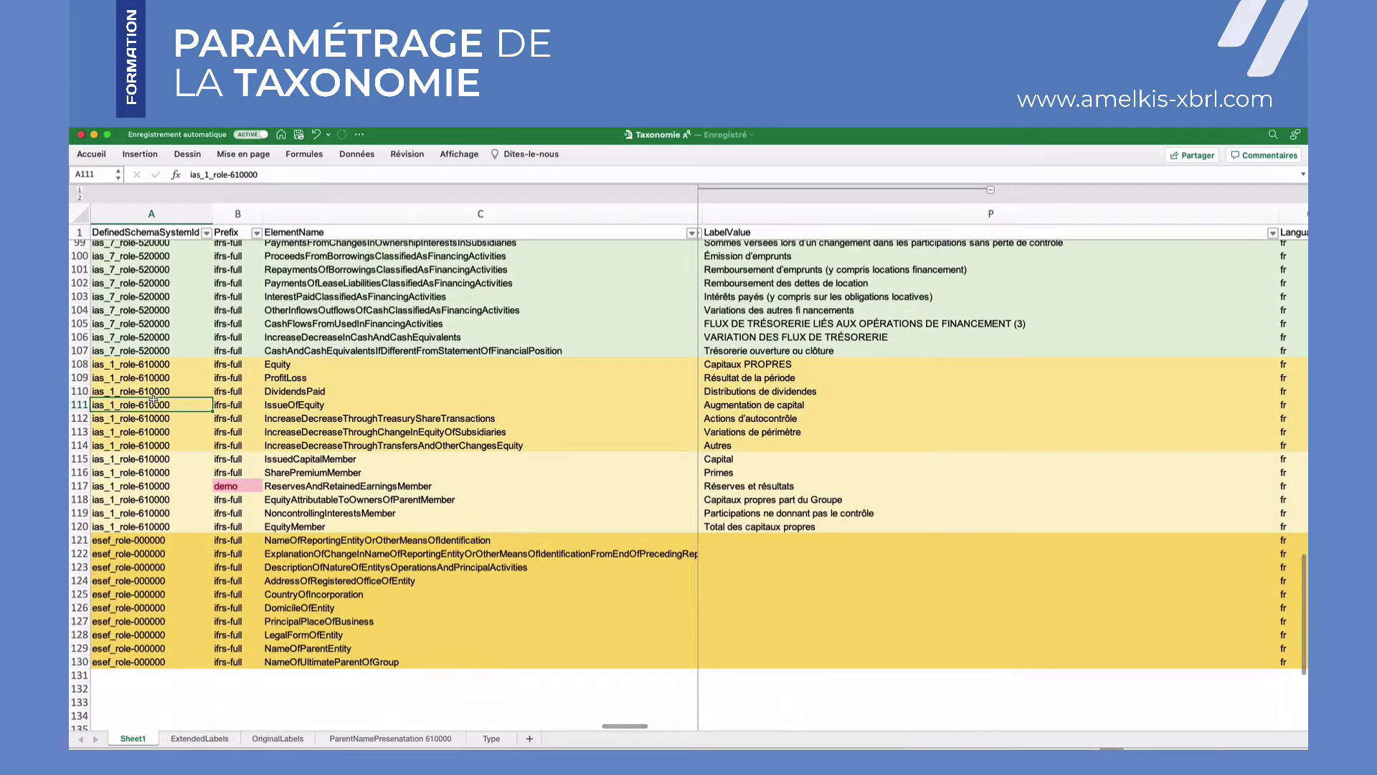
click(150, 485)
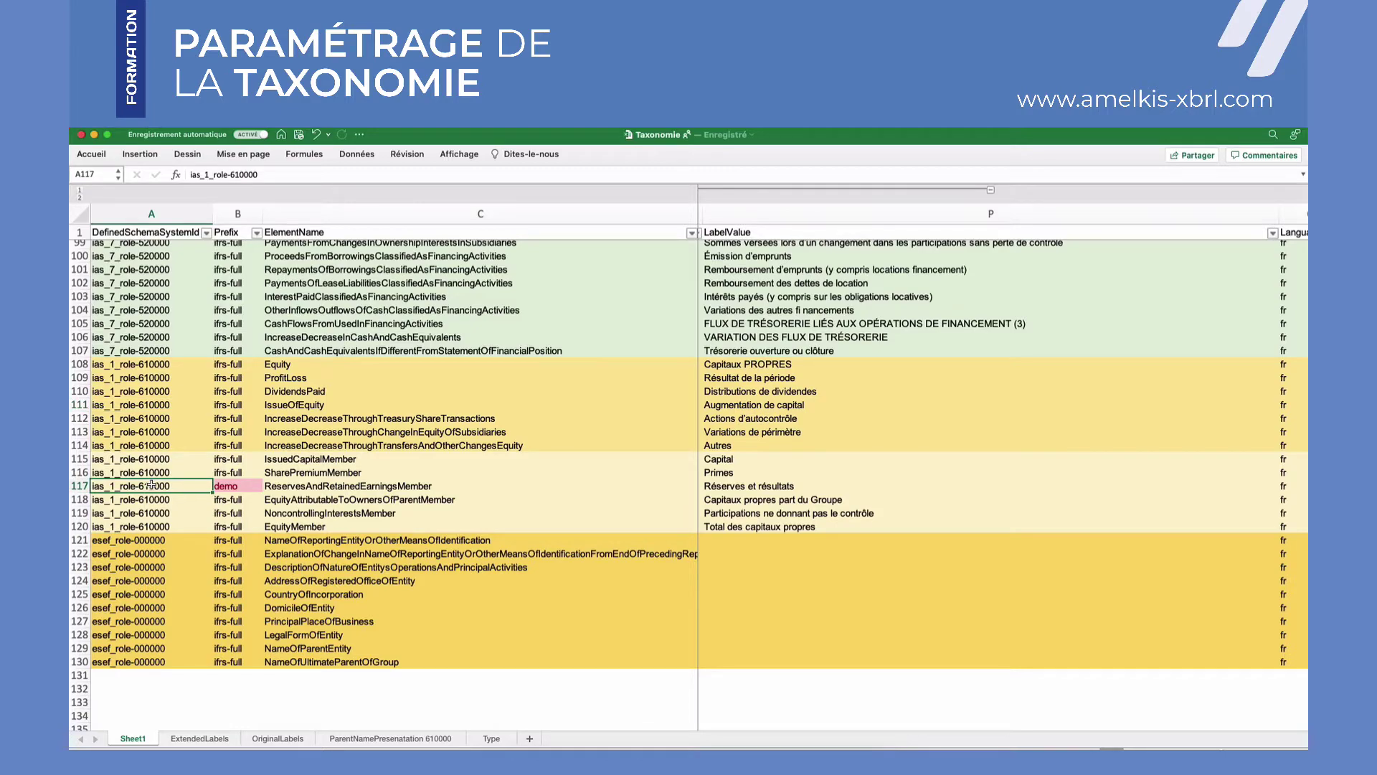
- Bring the ParentElementNamePresentation column into view beside the element names and inspect its values for the first income statement rows
scroll(151, 485, up, 20)
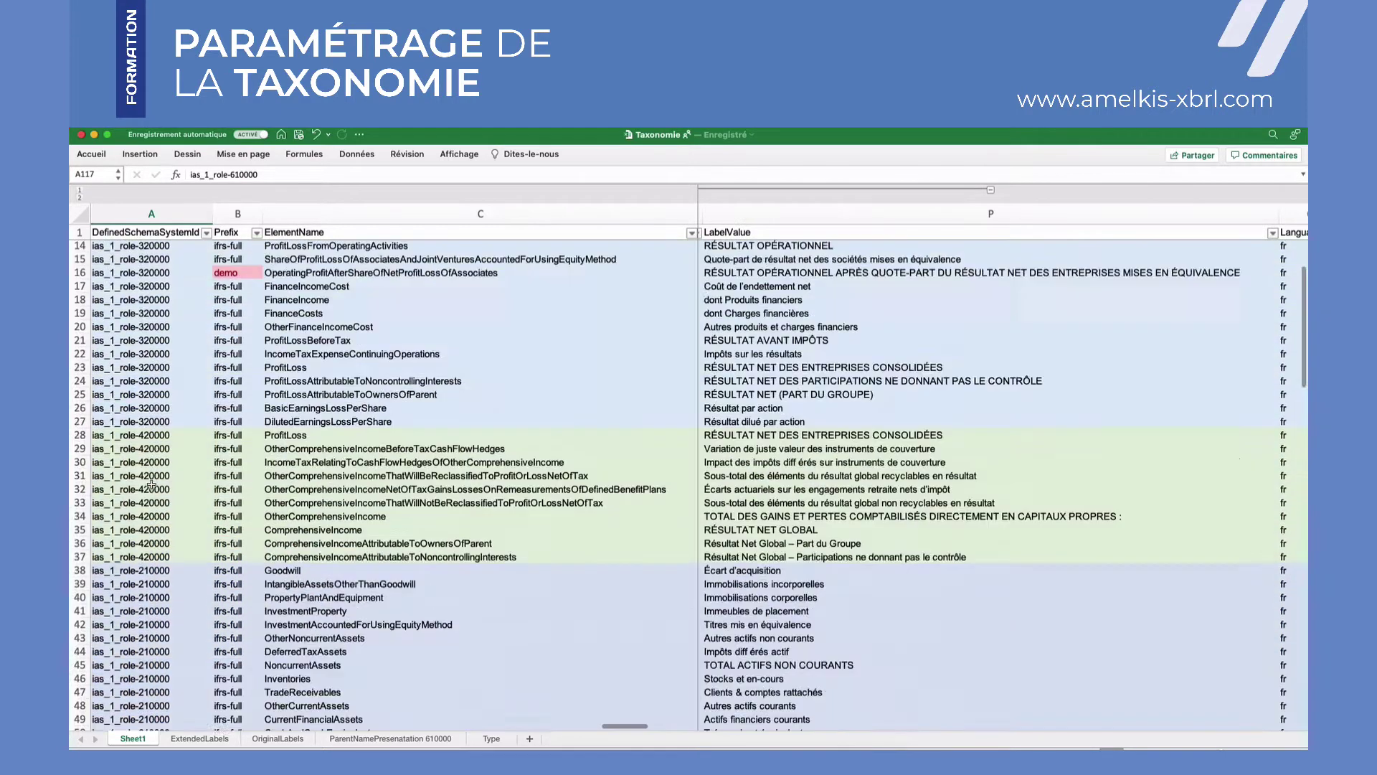
click(364, 354)
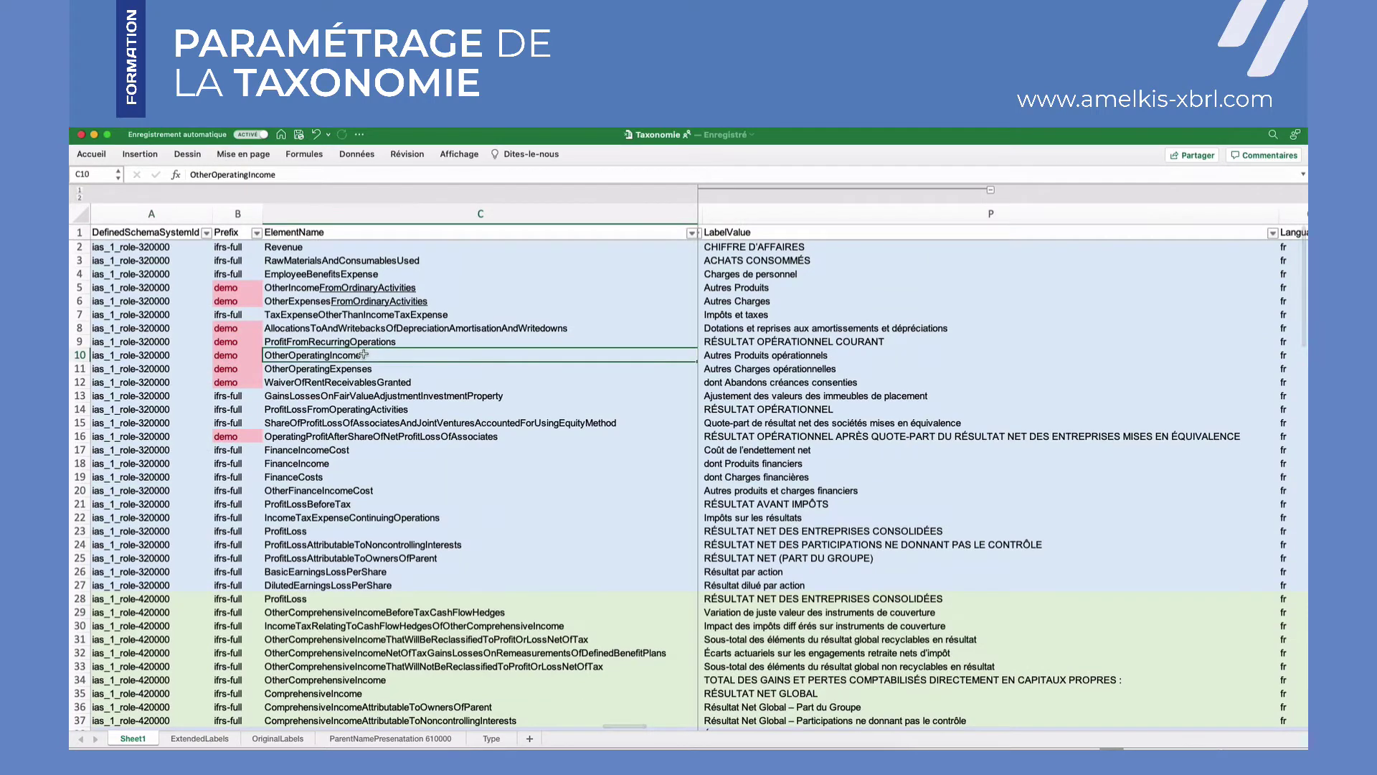
click(925, 355)
scroll(925, 357, left, 5)
scroll(924, 356, left, 4)
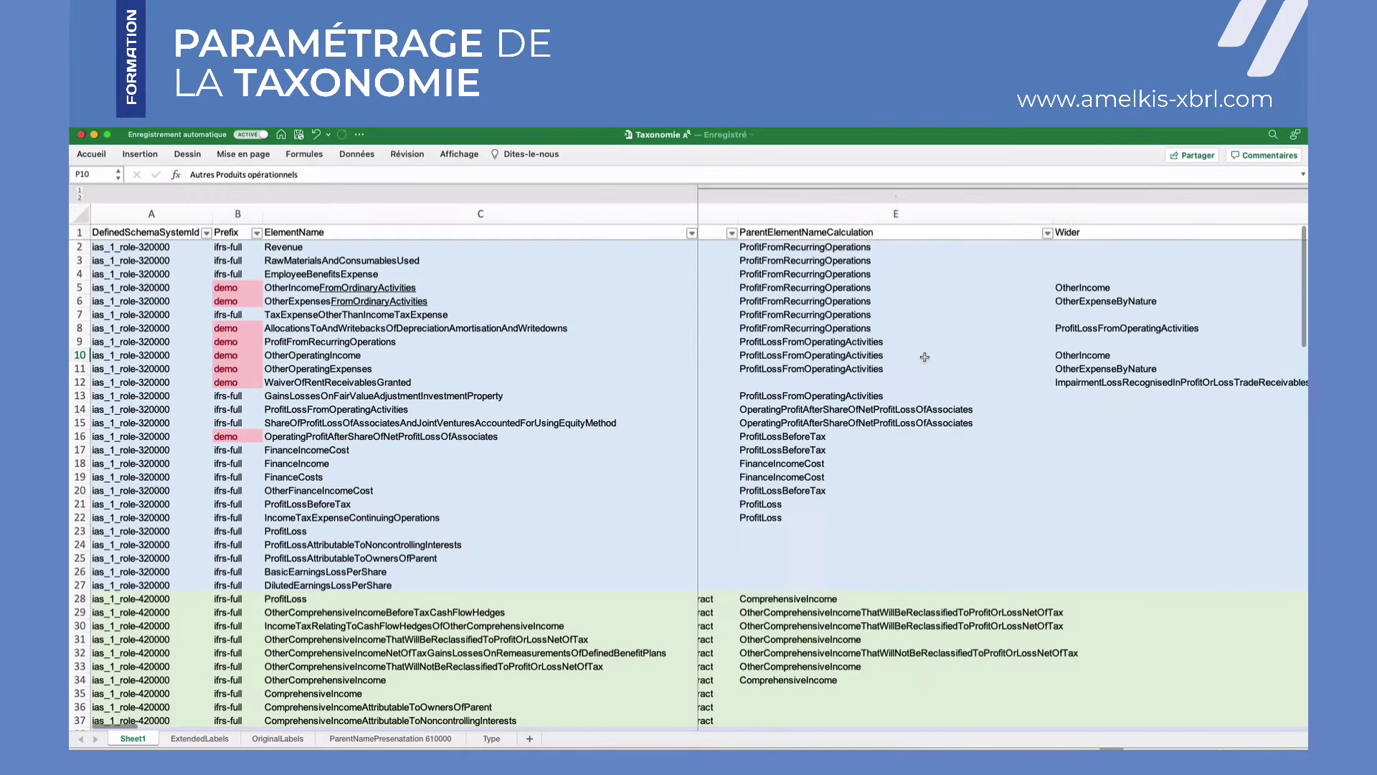
click(765, 299)
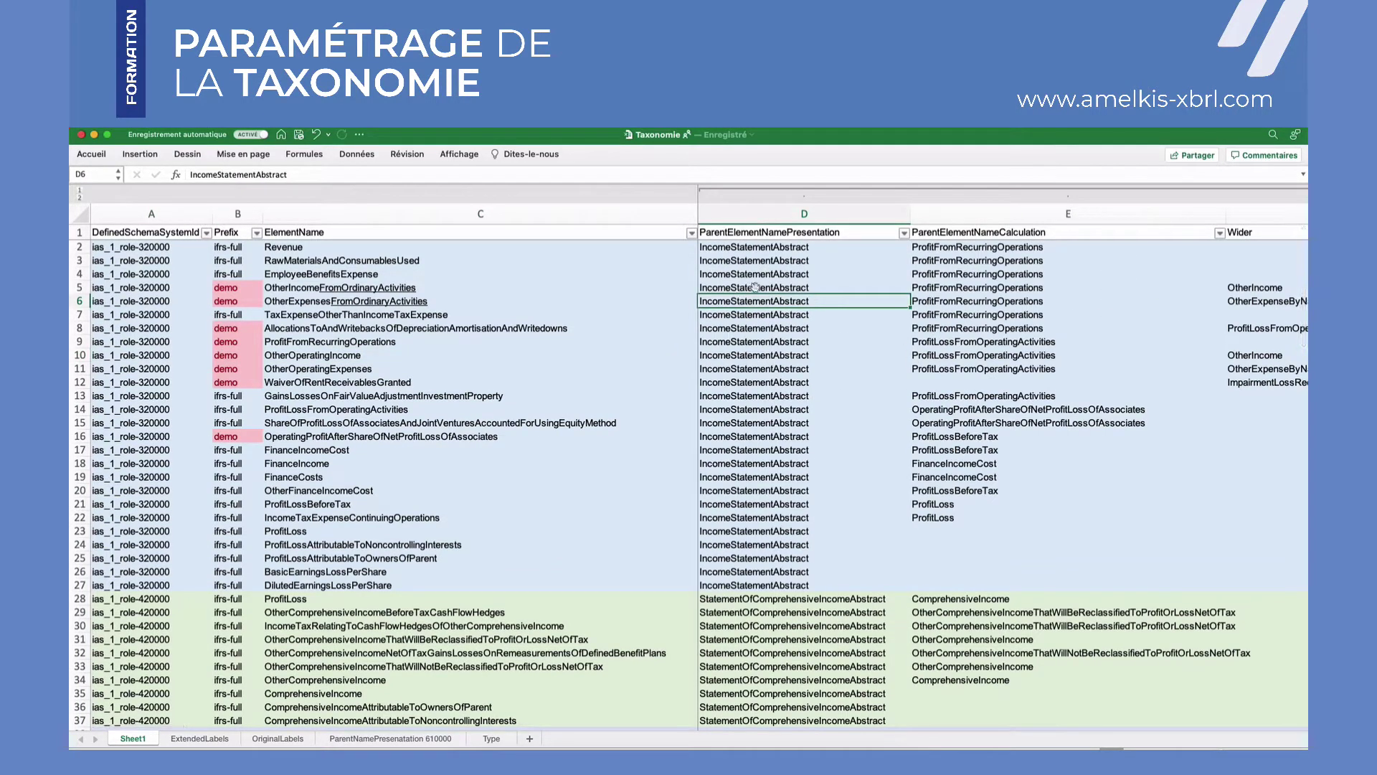
click(760, 262)
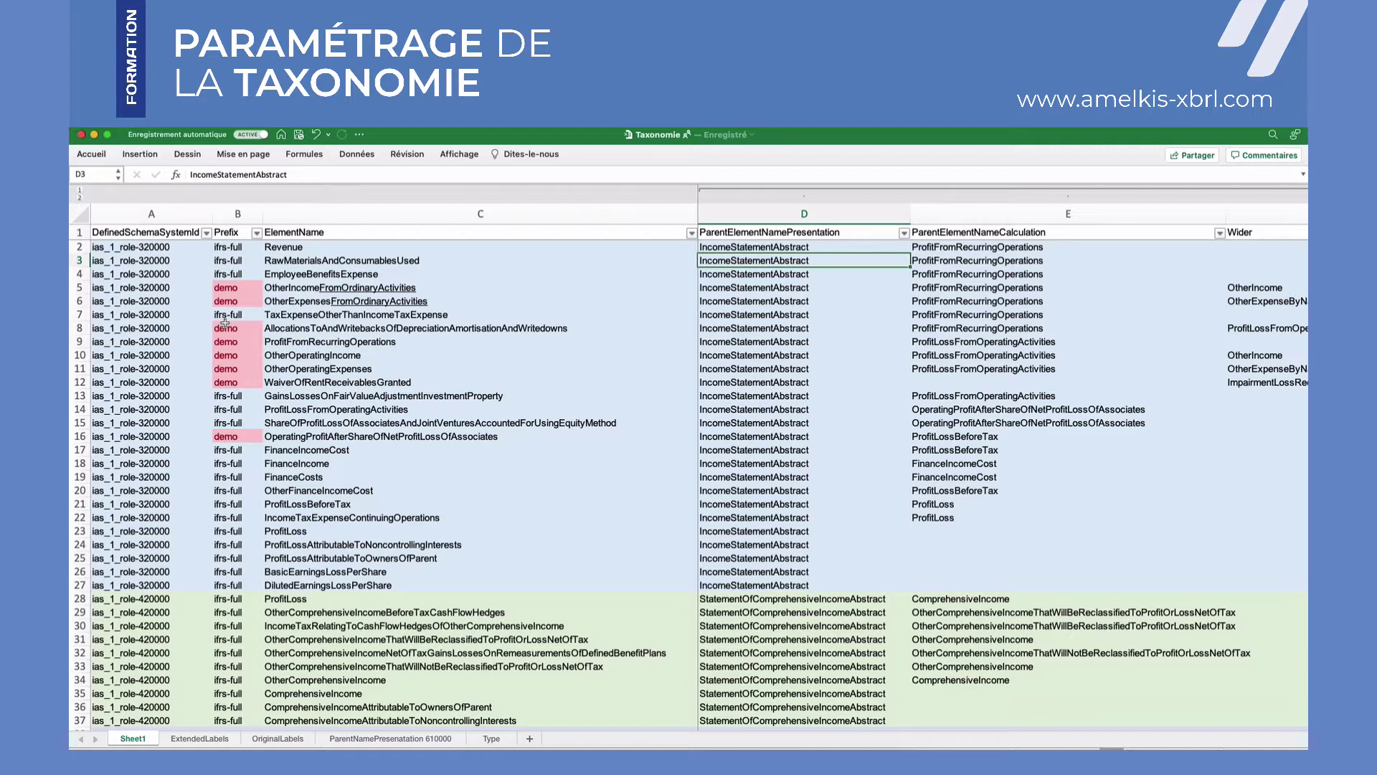
- Compare the DefinedSchemaSystemId, ParentElementNamePresentation and ElementName columns by selecting each in turn
click(180, 209)
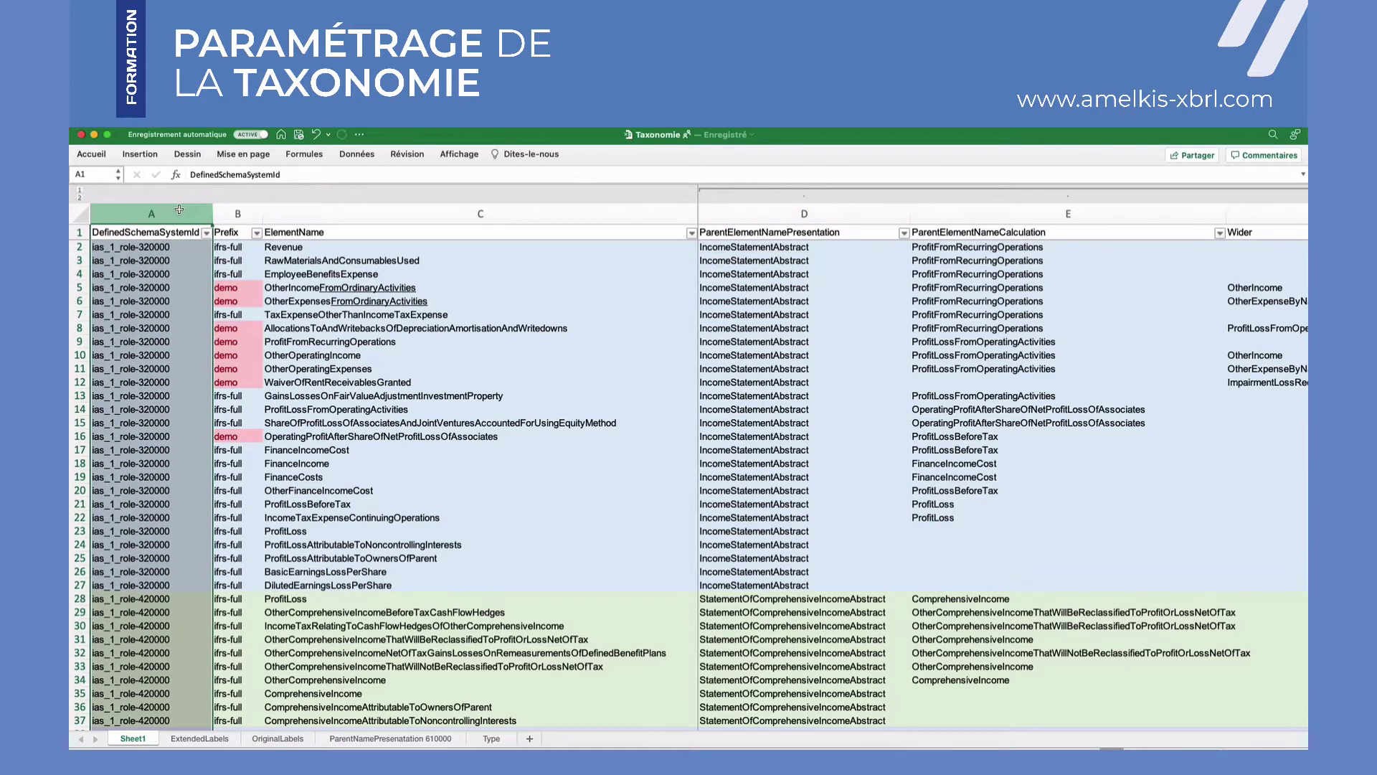
click(769, 208)
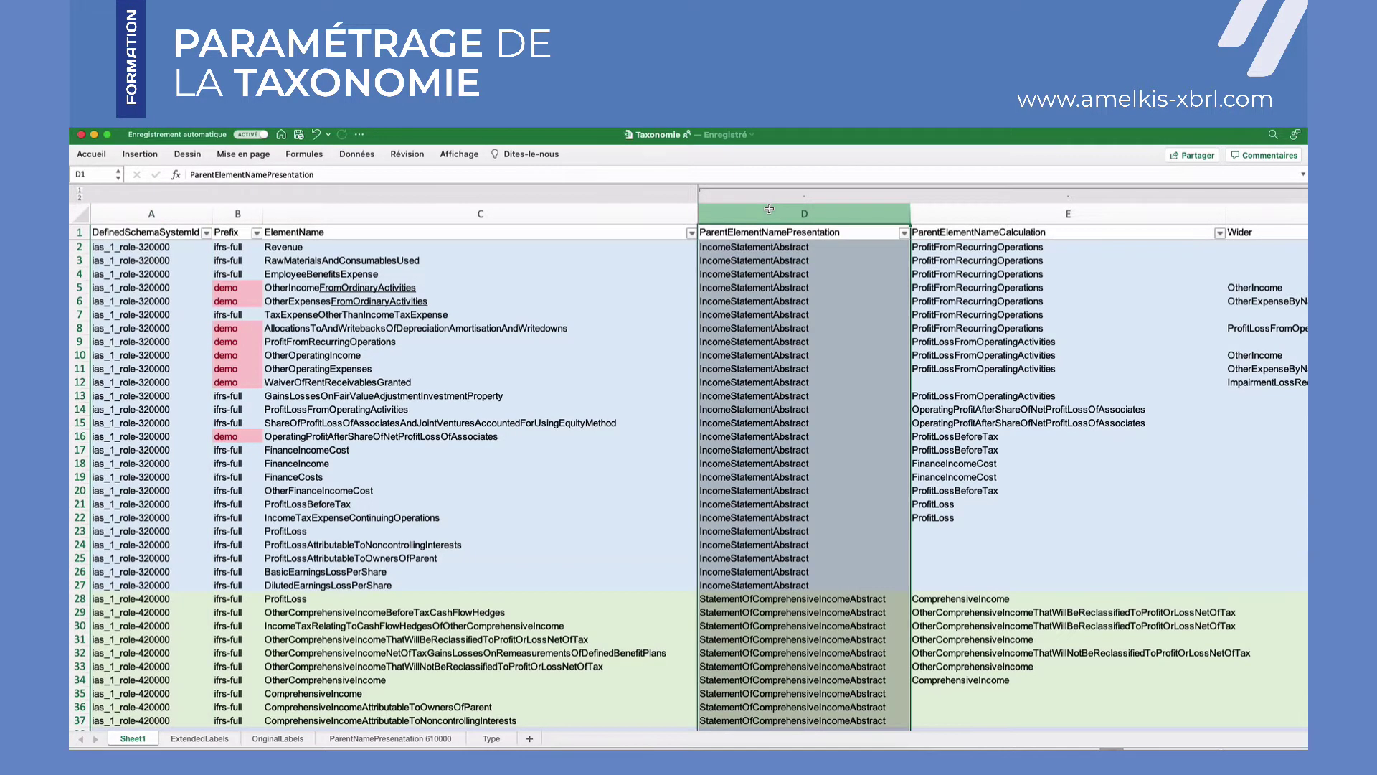
click(417, 211)
click(719, 336)
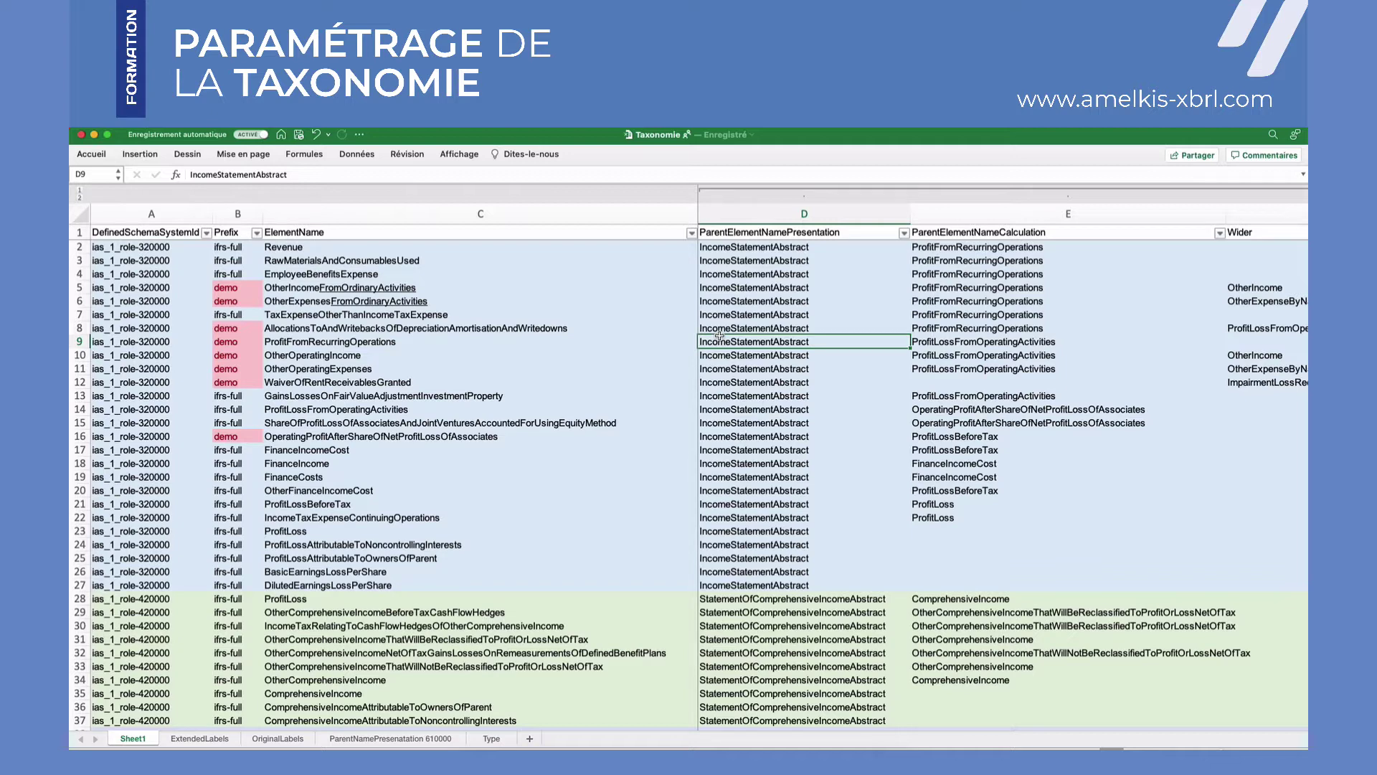
- Check the presentation parent assigned to the income statement elements
click(761, 529)
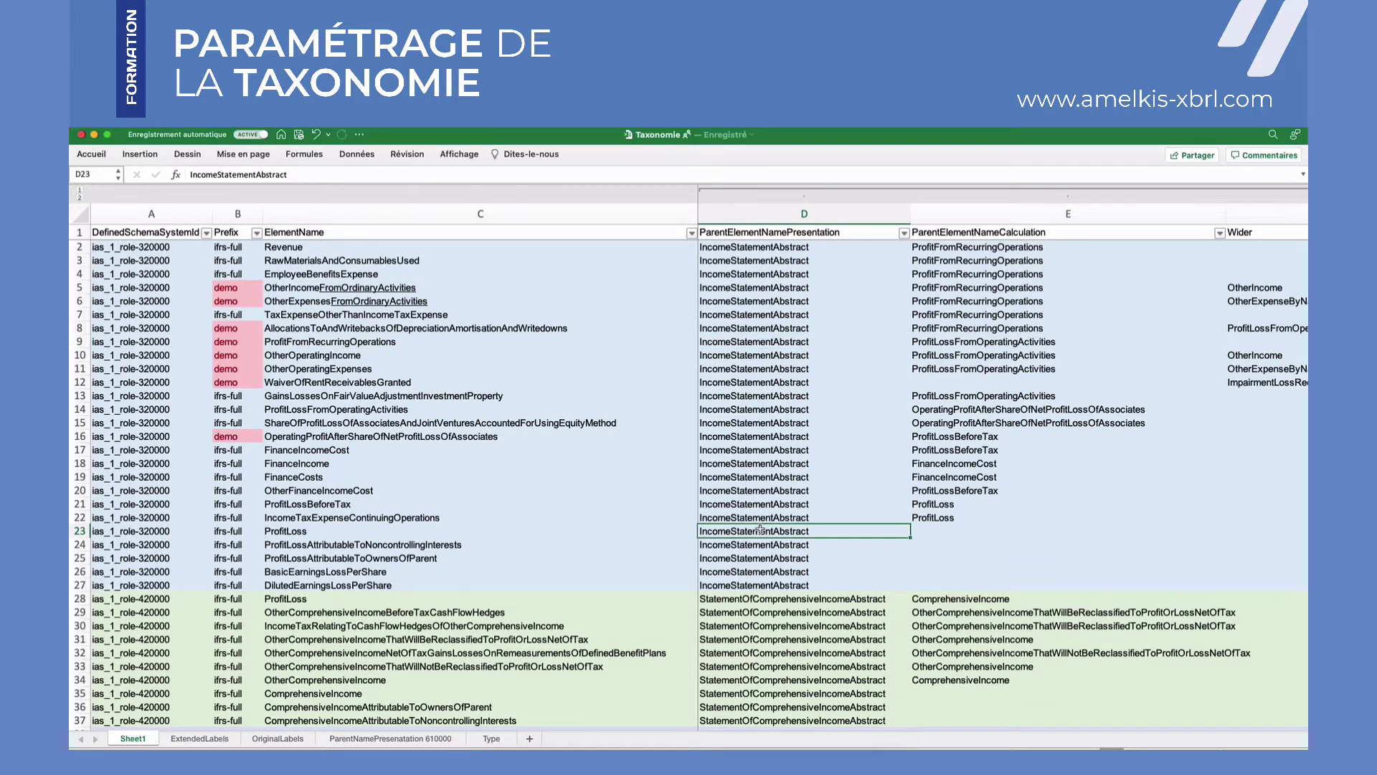
scroll(761, 530, down, 5)
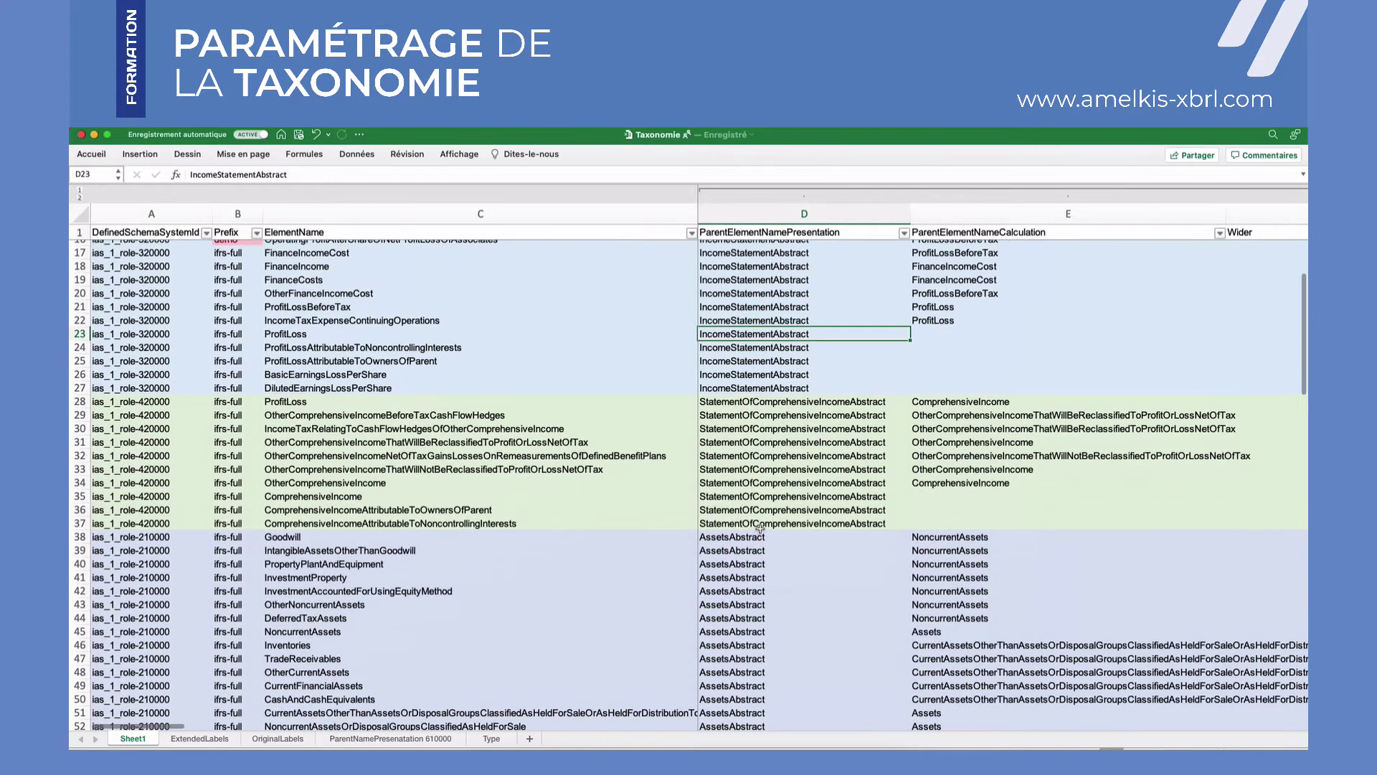
scroll(758, 394, up, 5)
click(757, 394)
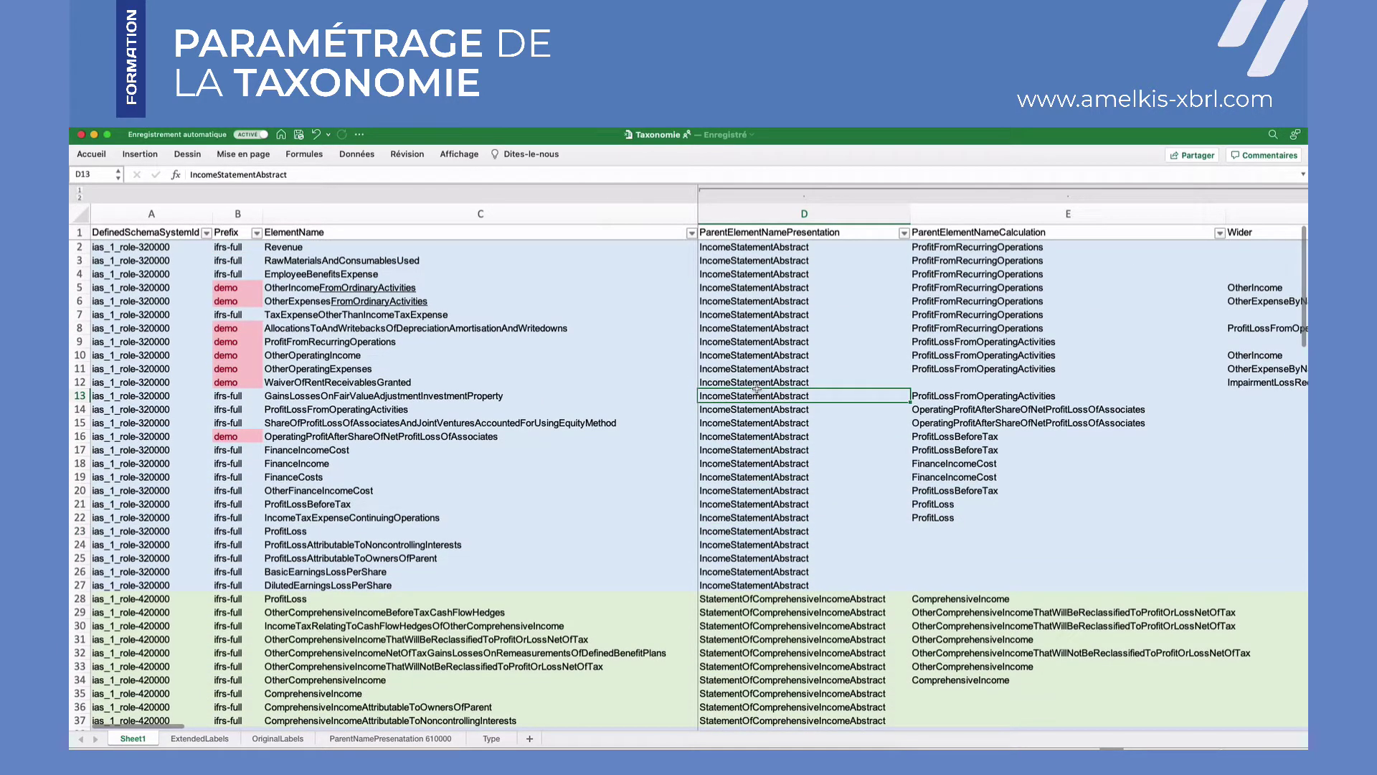
click(766, 325)
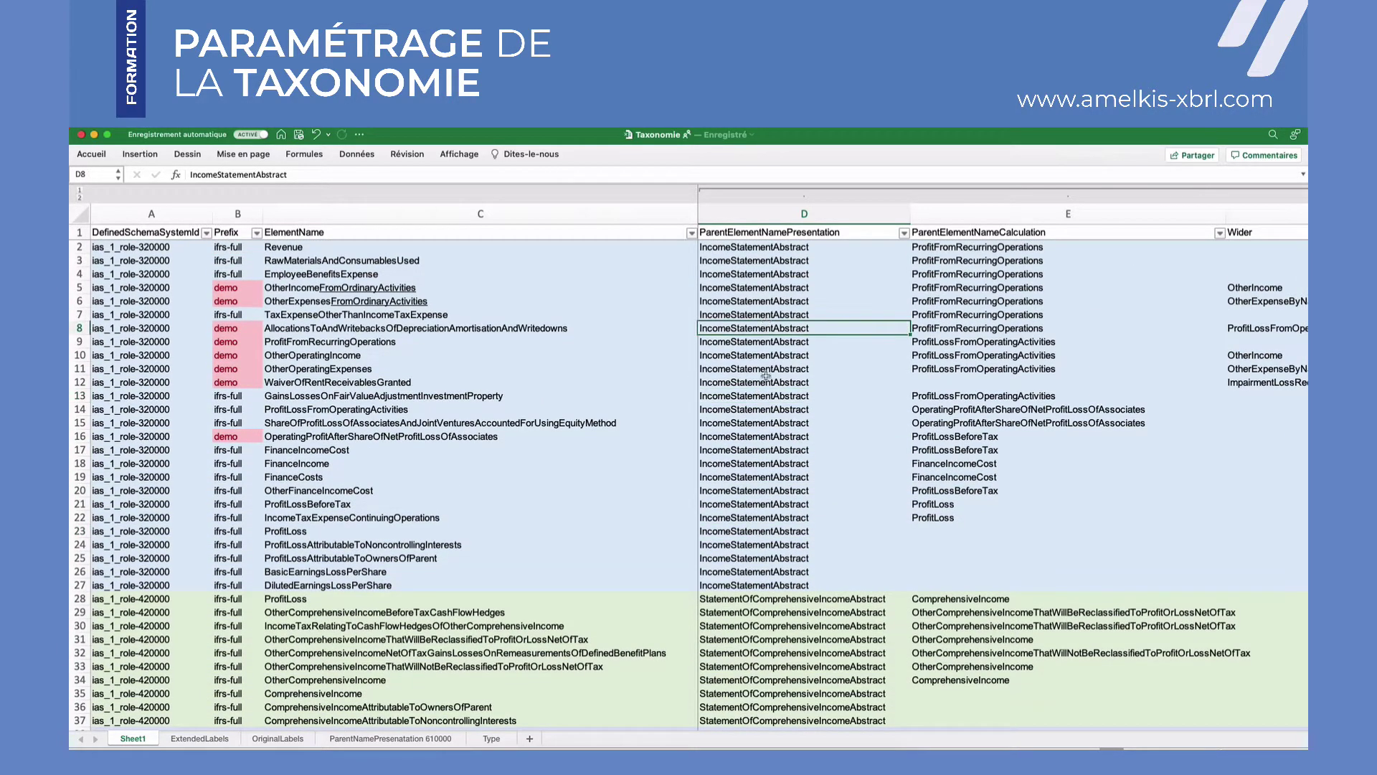
- Inspect the presentation parents of the comprehensive income, assets, and equity and liabilities rows
scroll(772, 548, down, 8)
scroll(774, 504, down, 1)
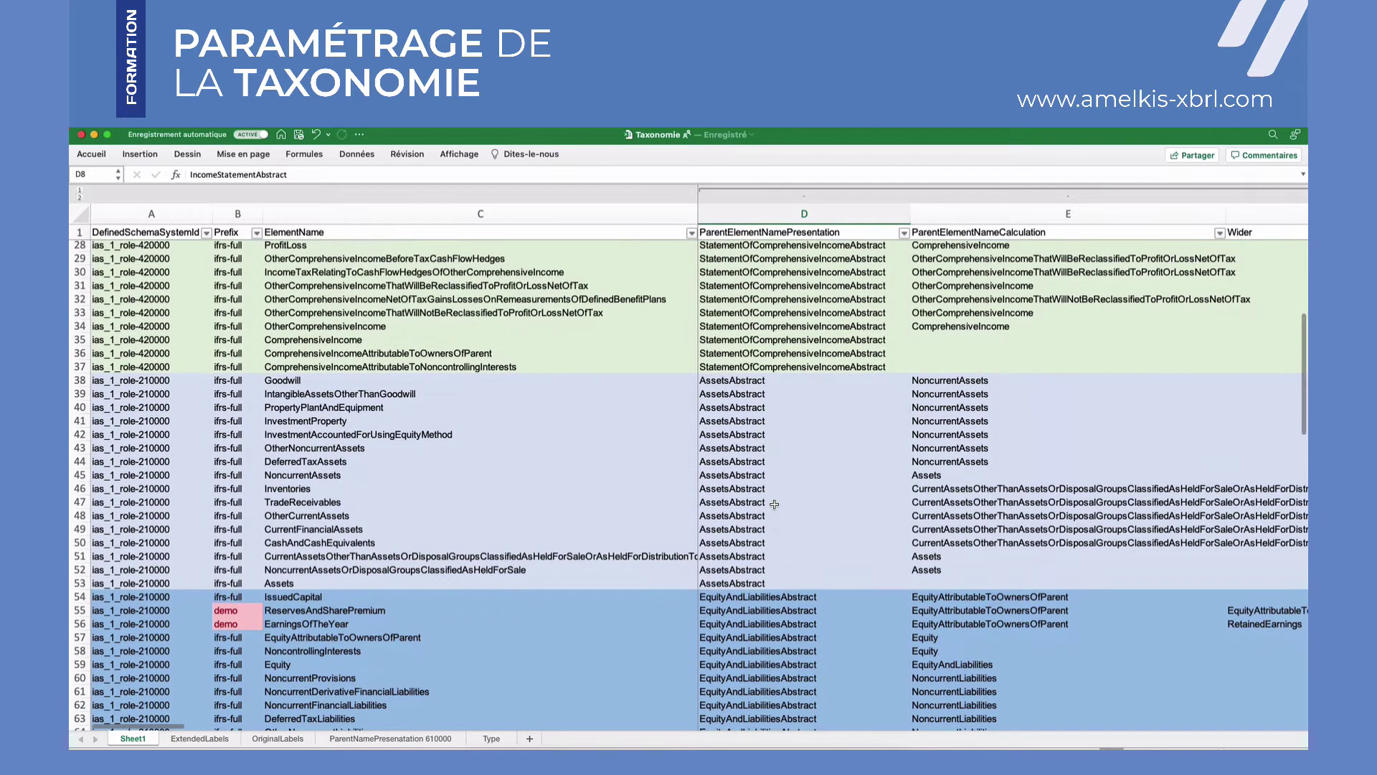
click(763, 337)
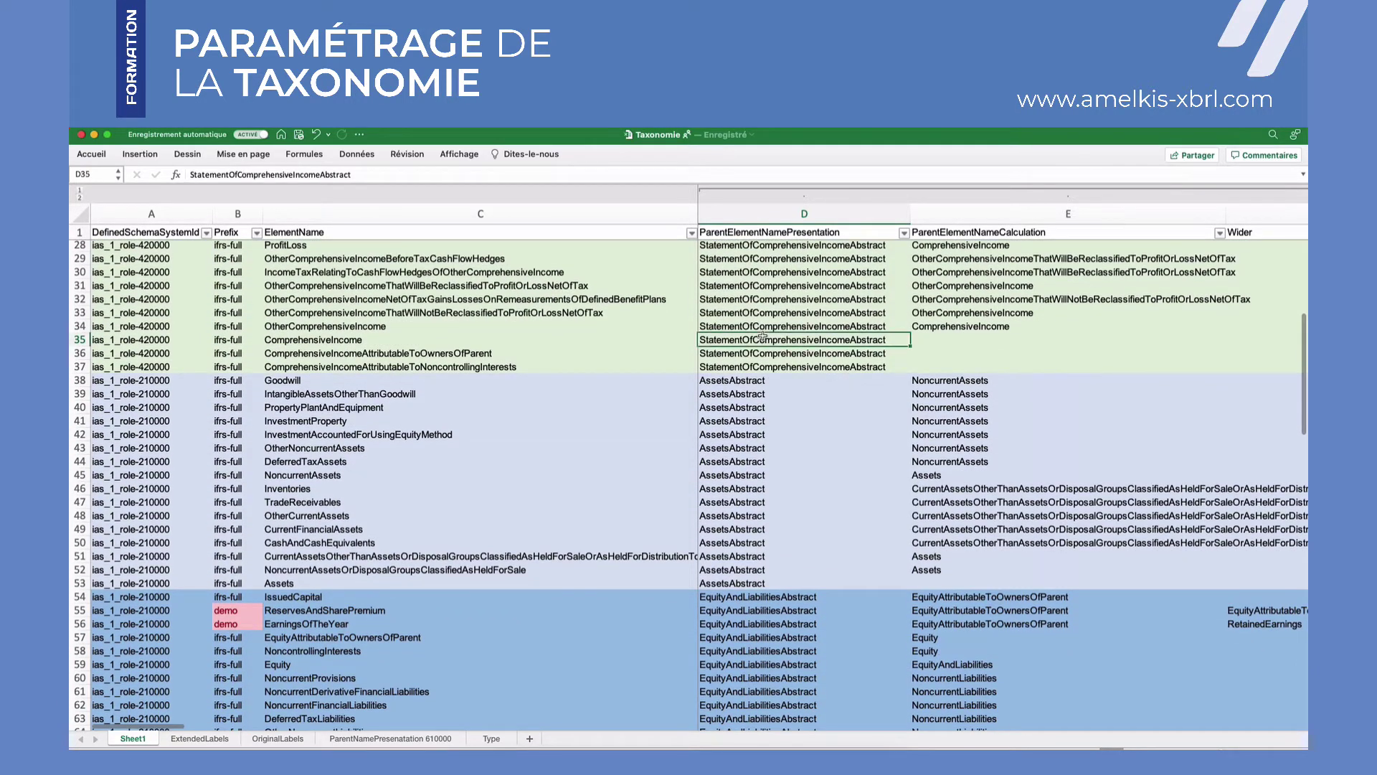
click(762, 460)
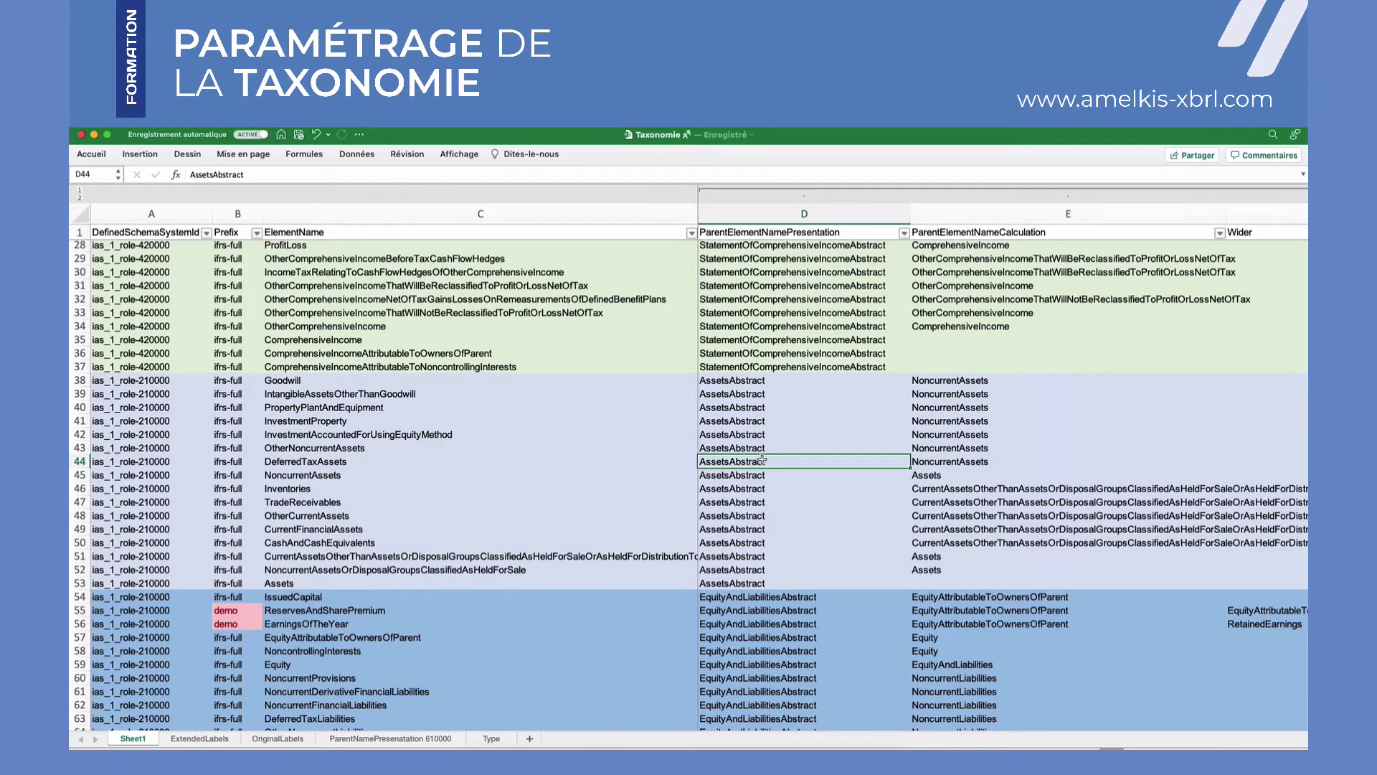
scroll(763, 460, down, 5)
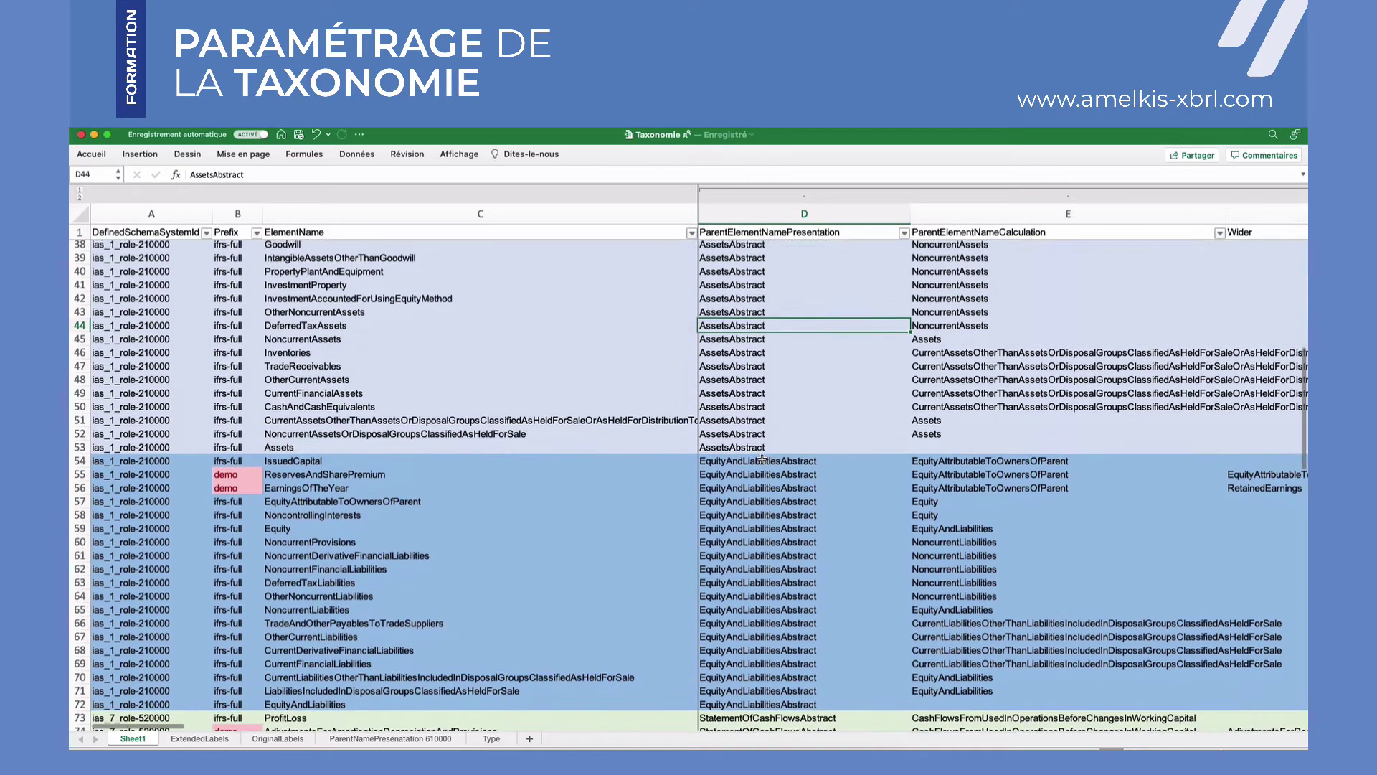
- Examine the ParentElementNamePresentation values of the cash flow statement rows
scroll(762, 460, down, 8)
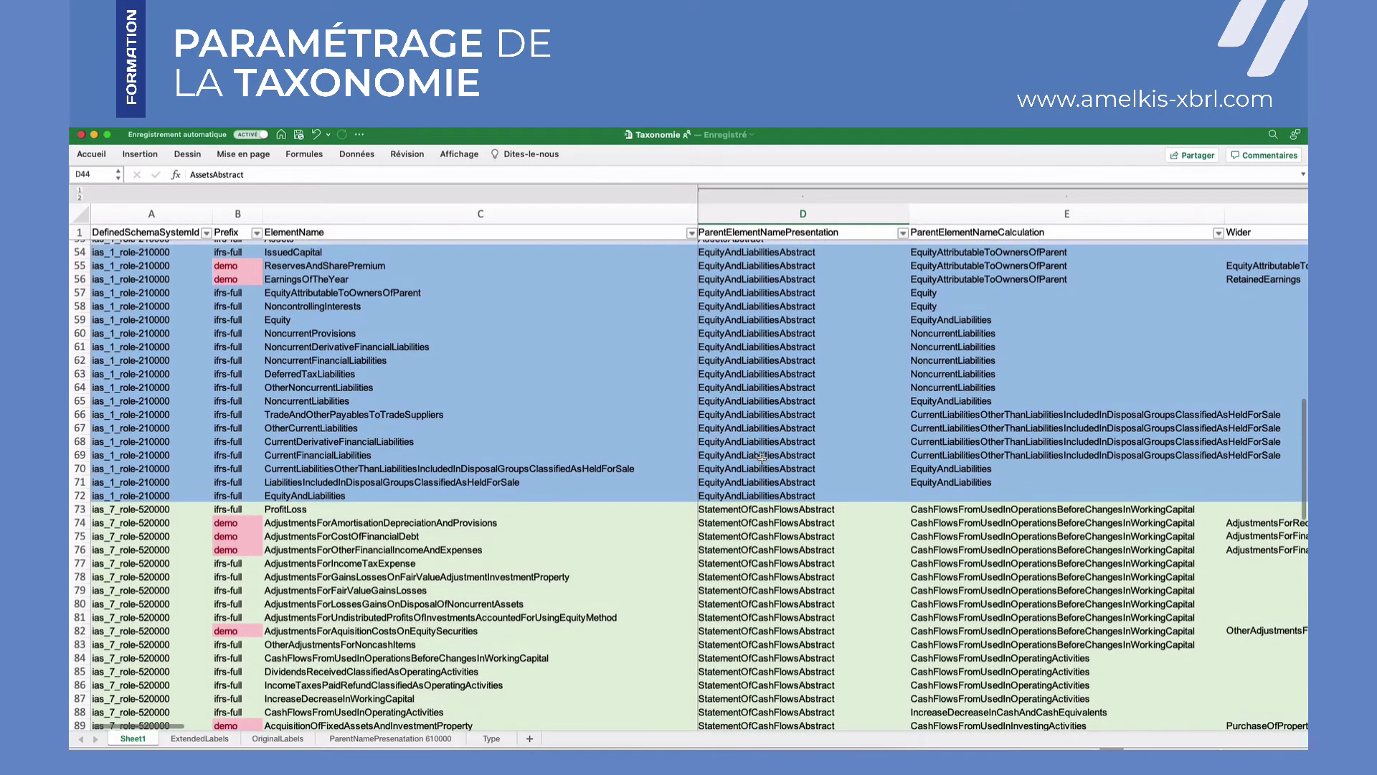
scroll(763, 458, down, 10)
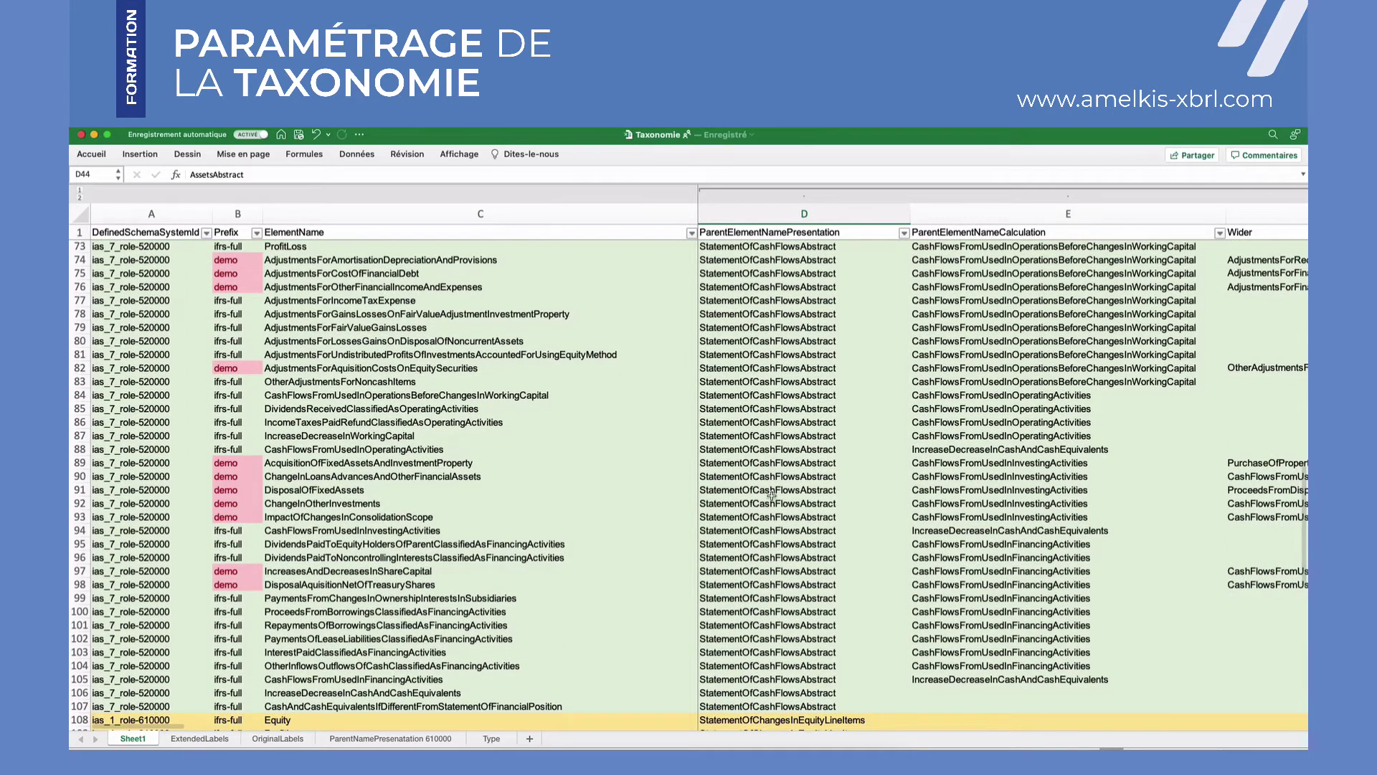
click(769, 490)
scroll(766, 472, down, 13)
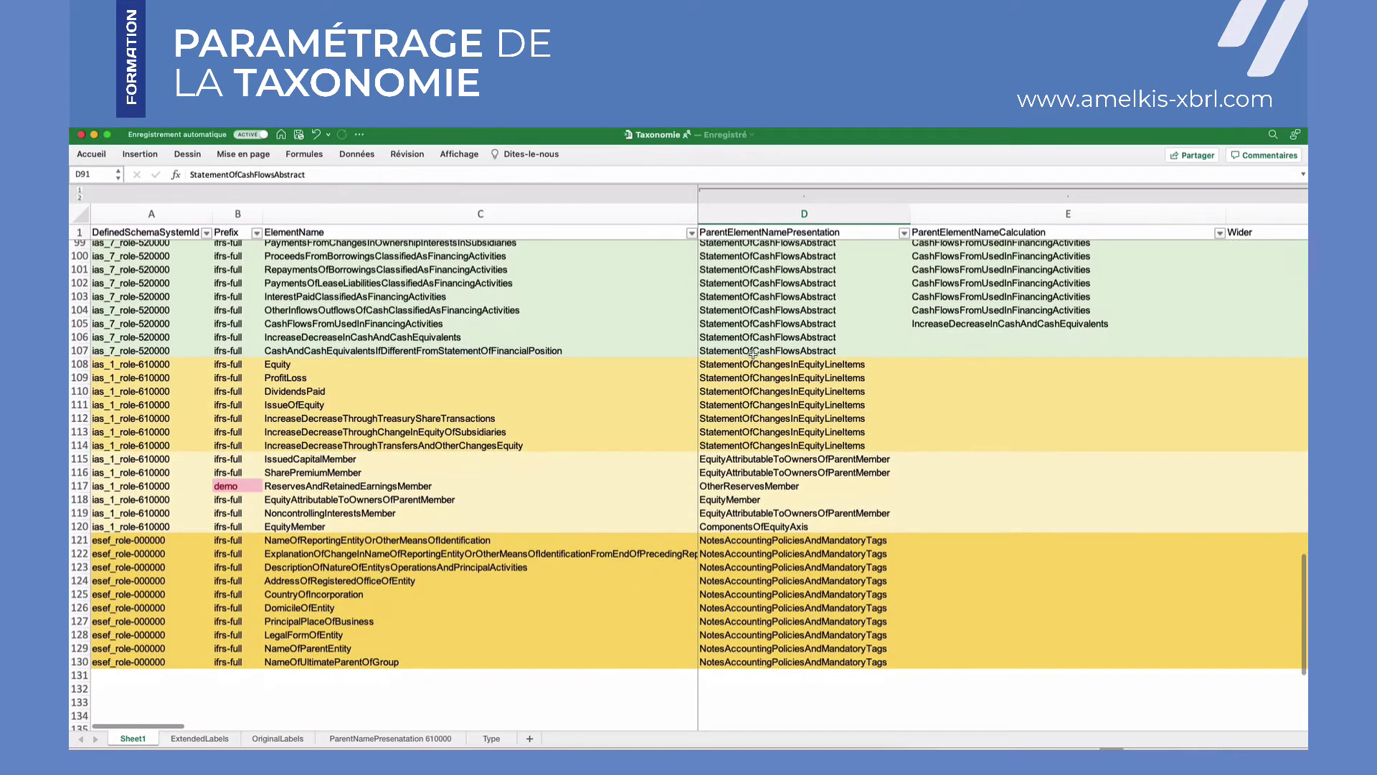
- Select the presentation parents of the changes in equity line items and of the mandatory tag rows to inspect them
drag(752, 364, 753, 432)
scroll(753, 434, down, 4)
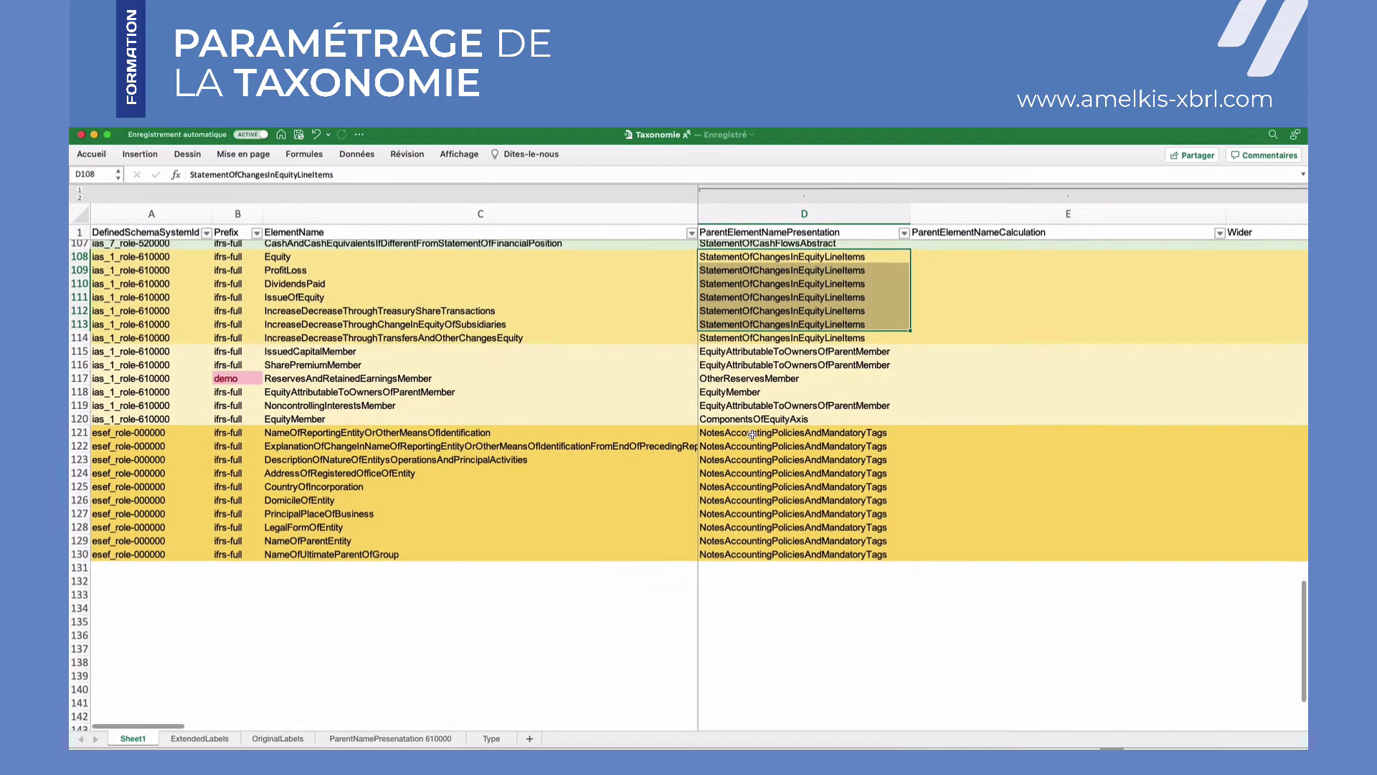
scroll(752, 433, down, 1)
click(769, 530)
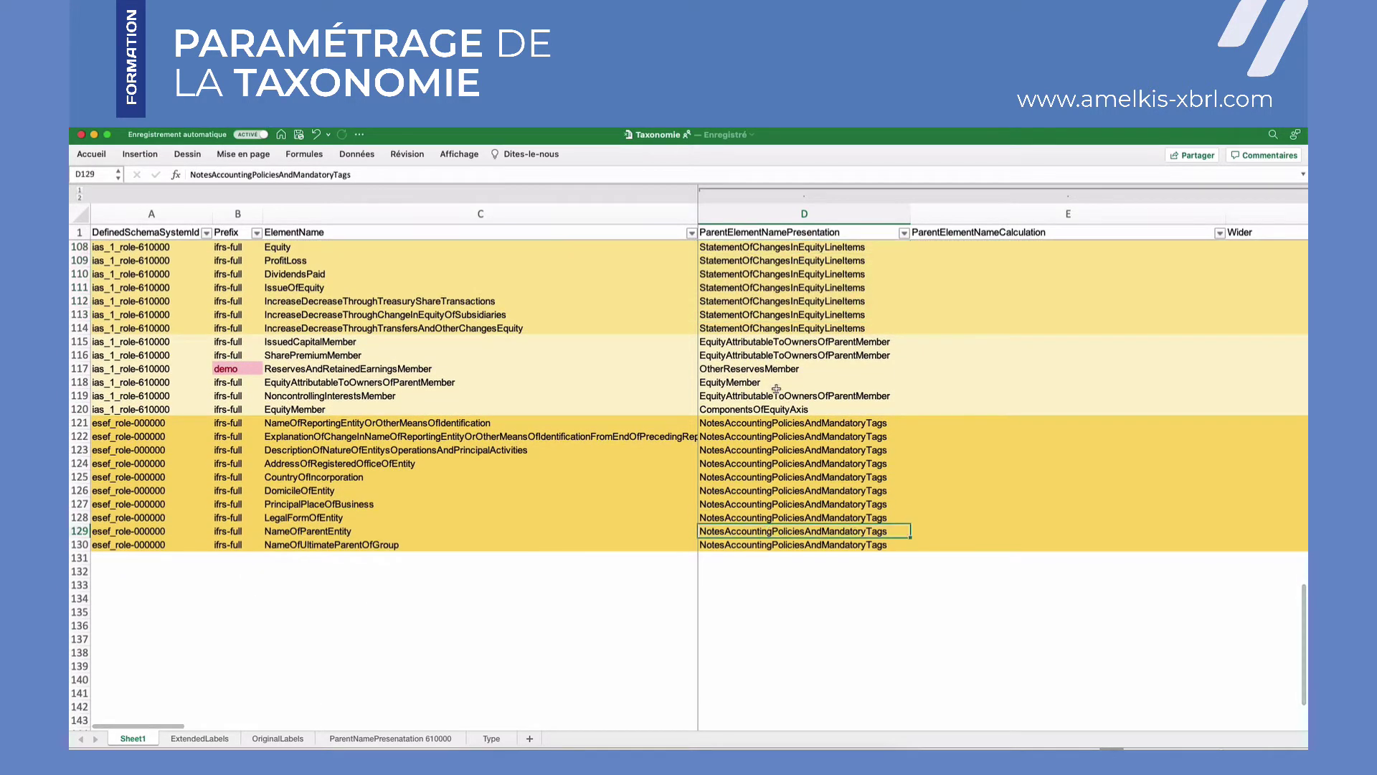
drag(761, 425, 767, 545)
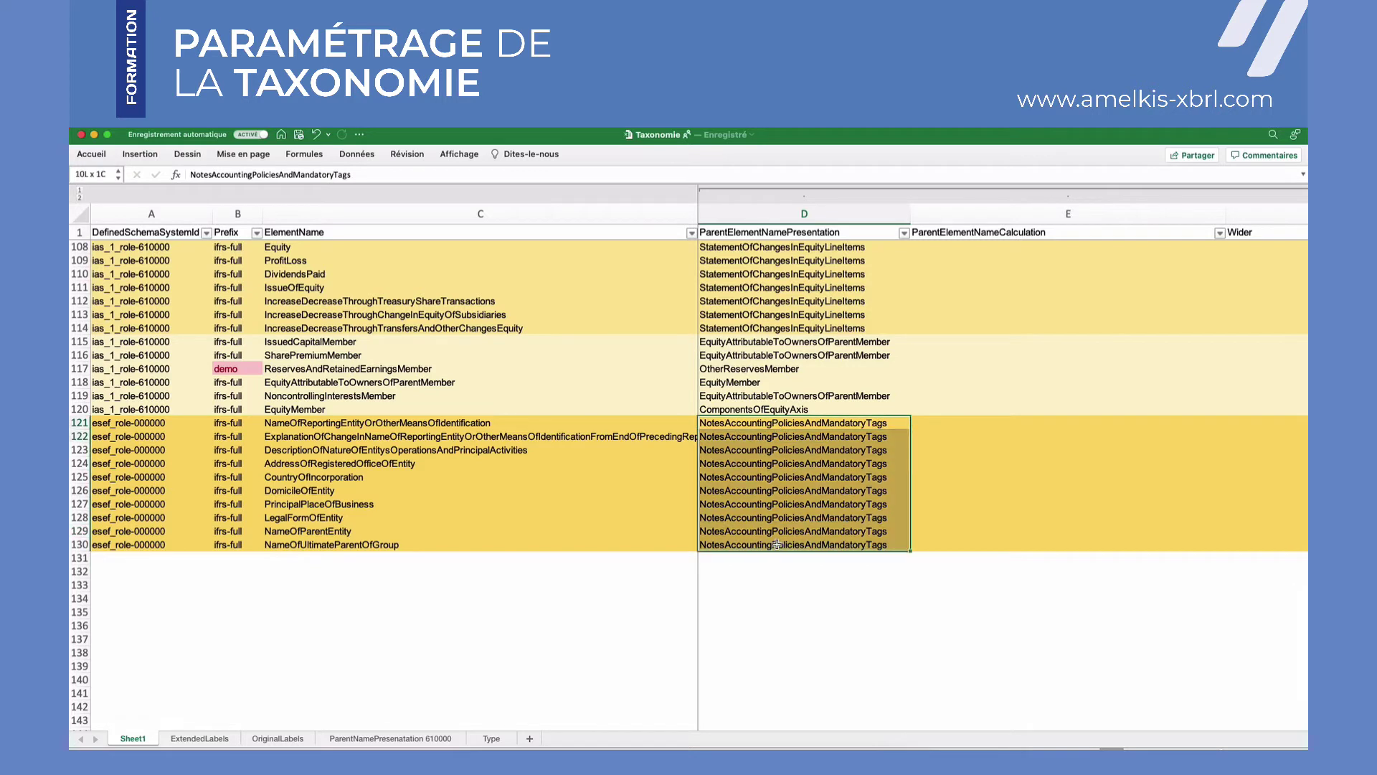
click(776, 491)
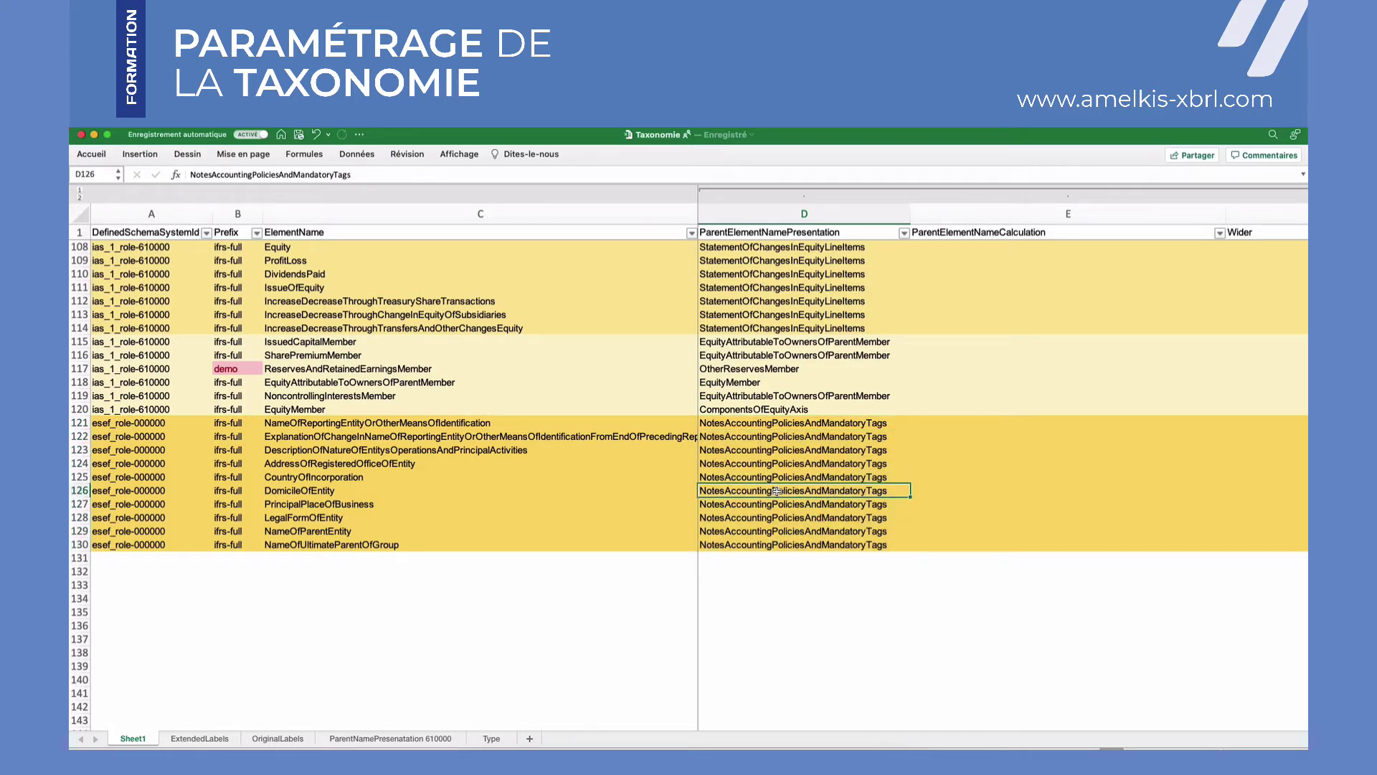
- Examine the presentation parents of the equity member rows, from IssuedCapitalMember to EquityMember
scroll(777, 491, up, 3)
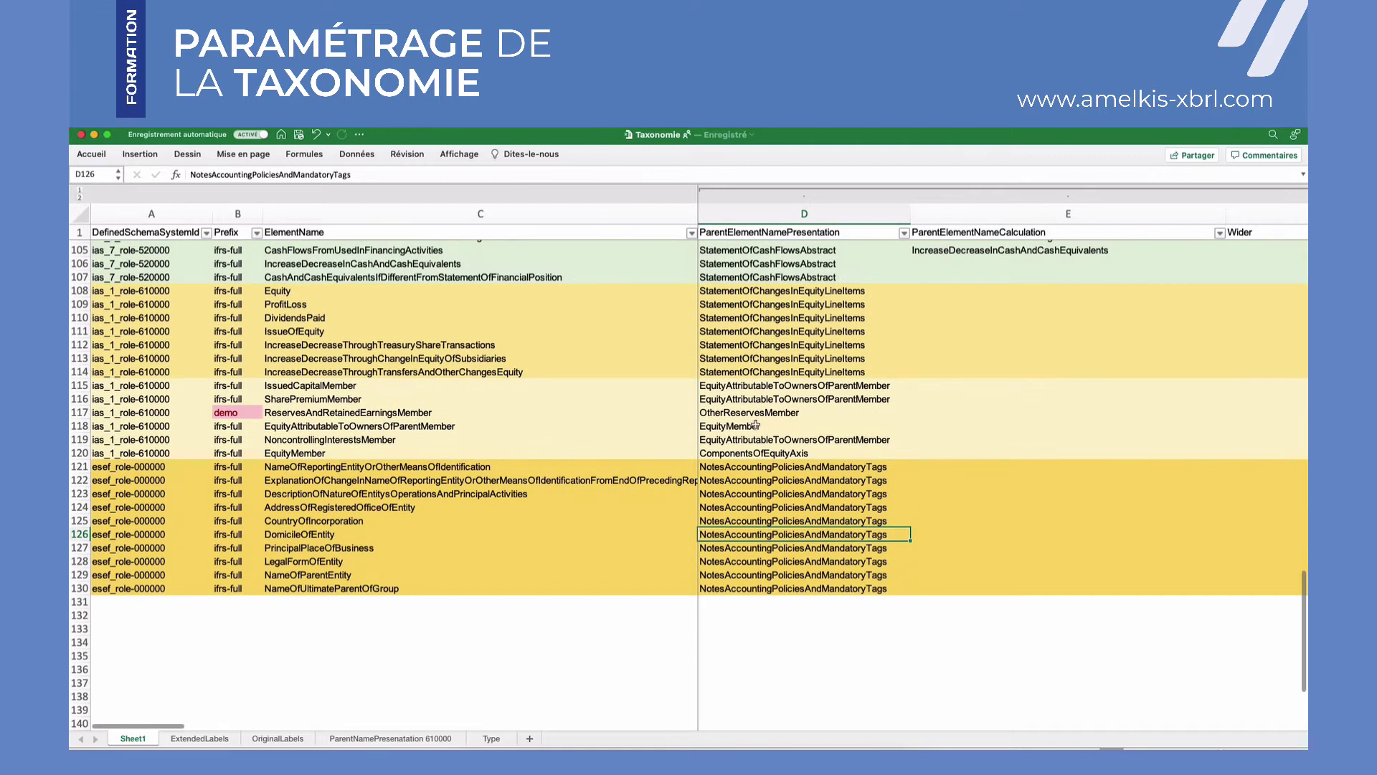
click(750, 402)
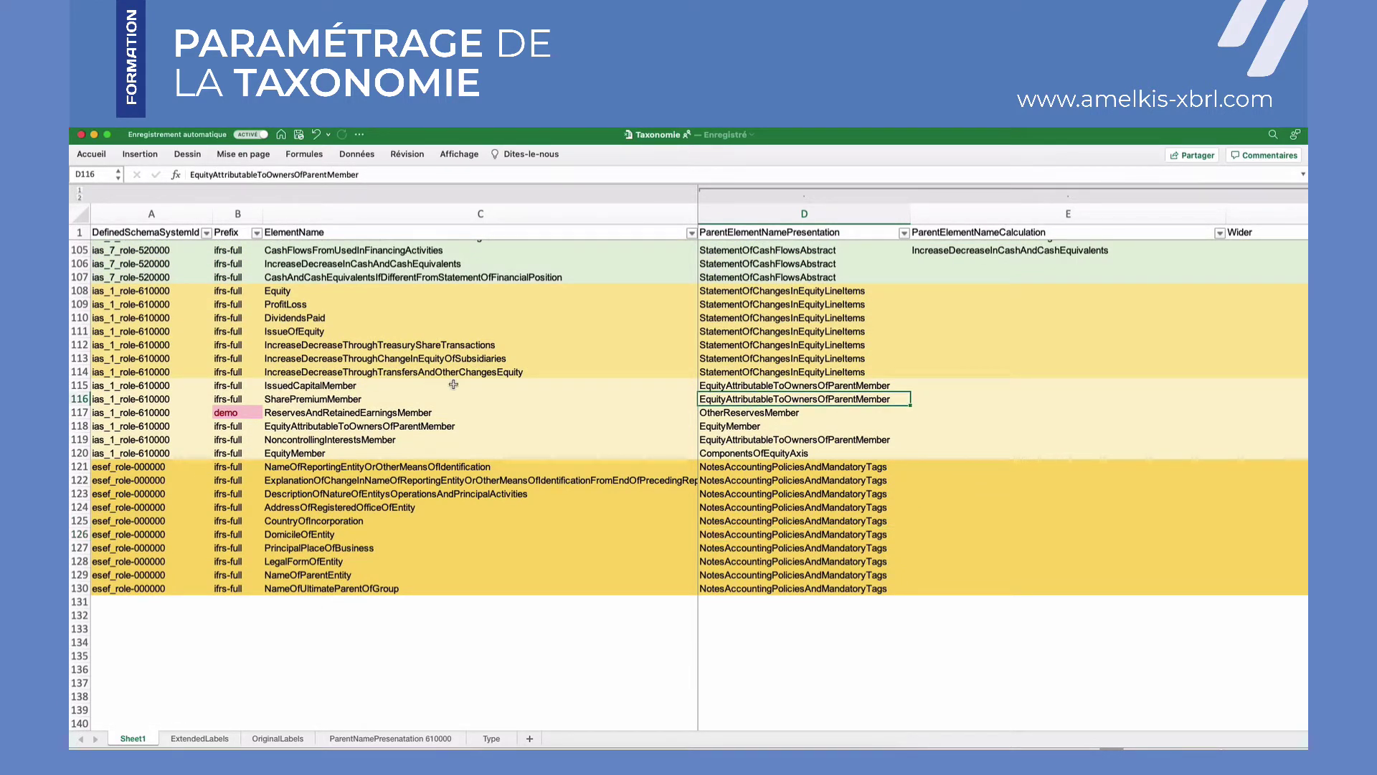
drag(762, 385, 761, 452)
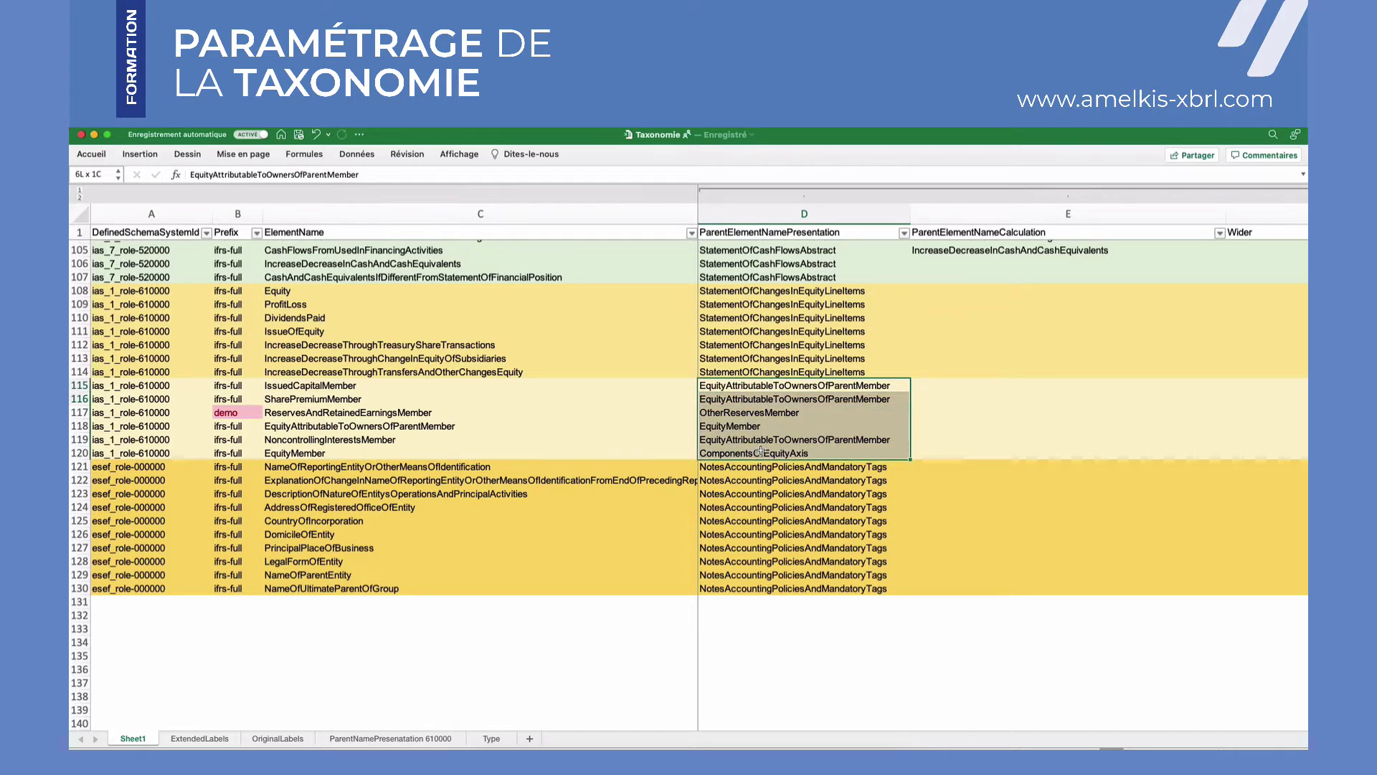
click(780, 424)
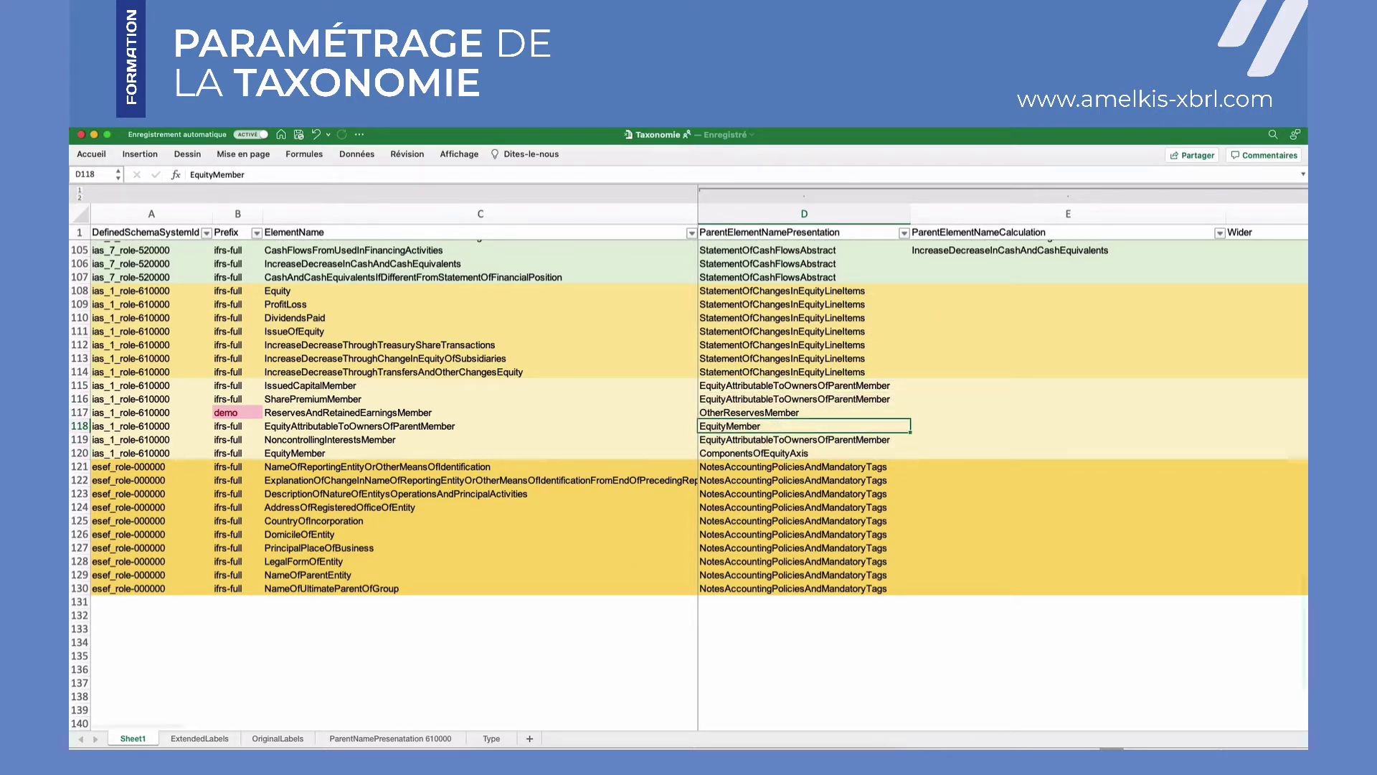
- Review the parent and element names on the ParentNamePresenatation 610000 sheet and return to the income statement rows of Sheet1
click(394, 739)
click(431, 459)
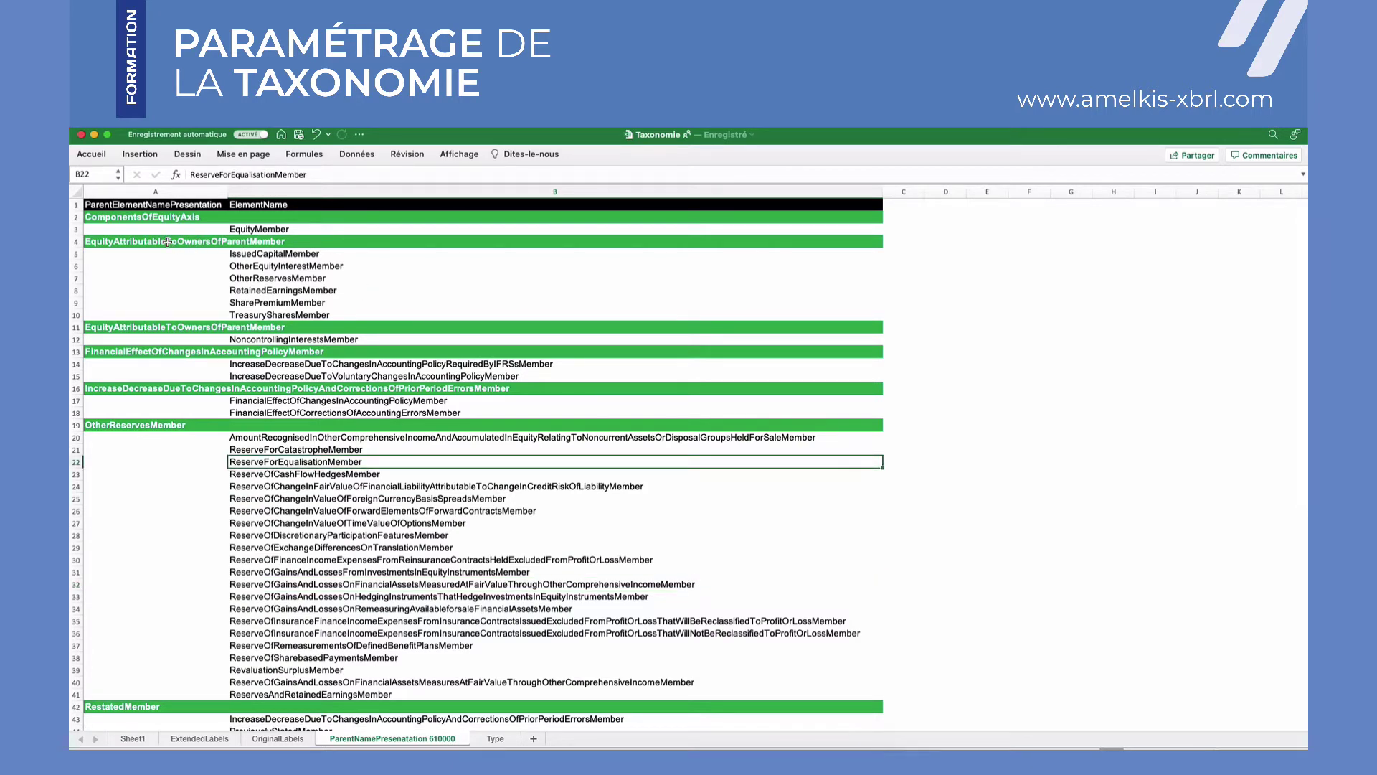
click(246, 551)
scroll(247, 551, down, 1)
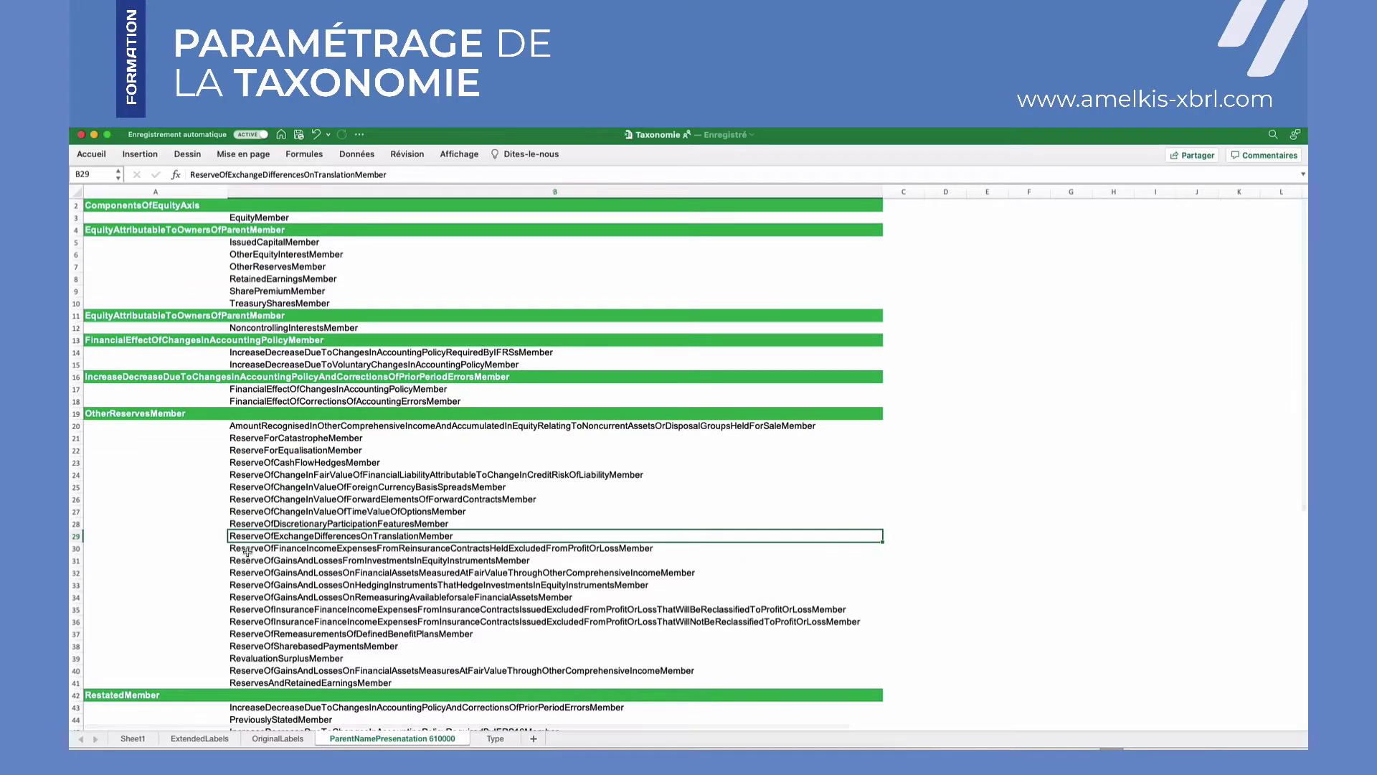
click(133, 739)
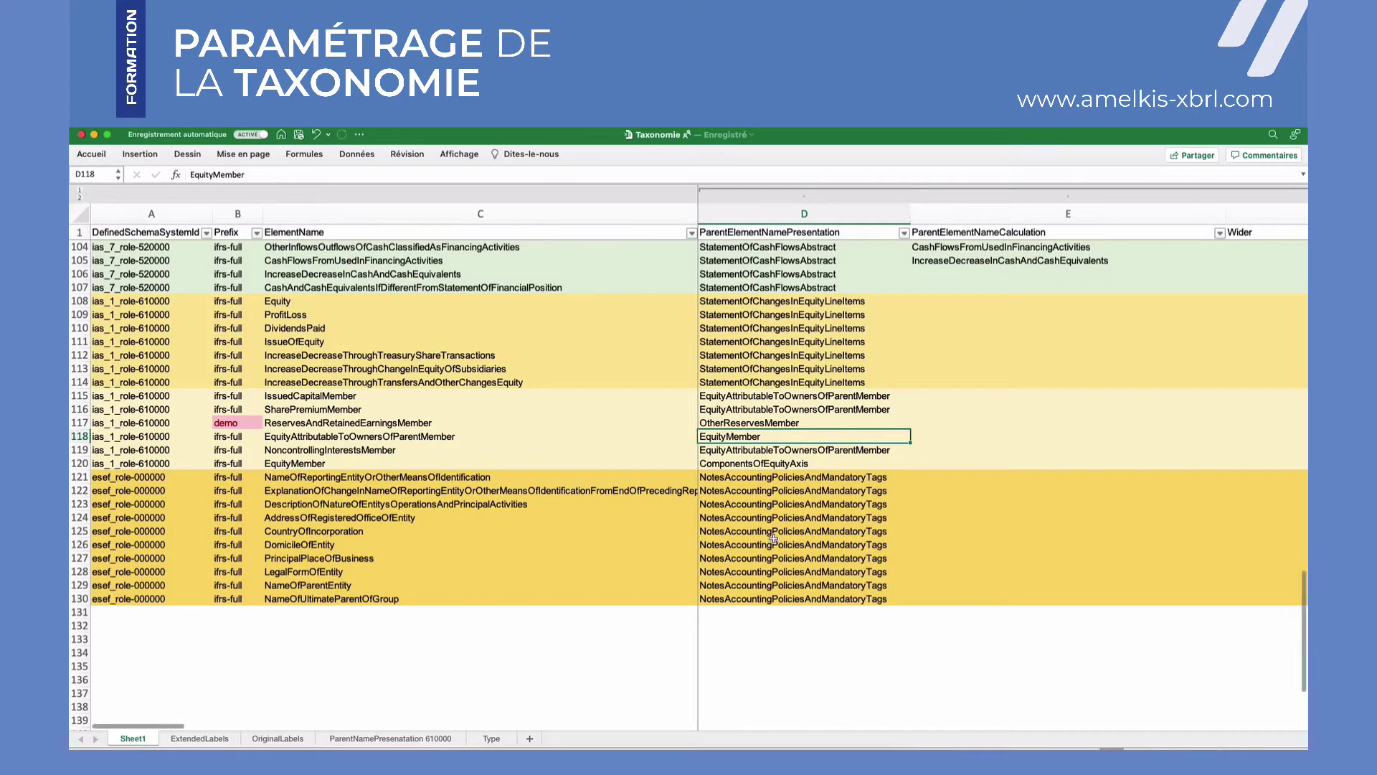
scroll(774, 538, up, 20)
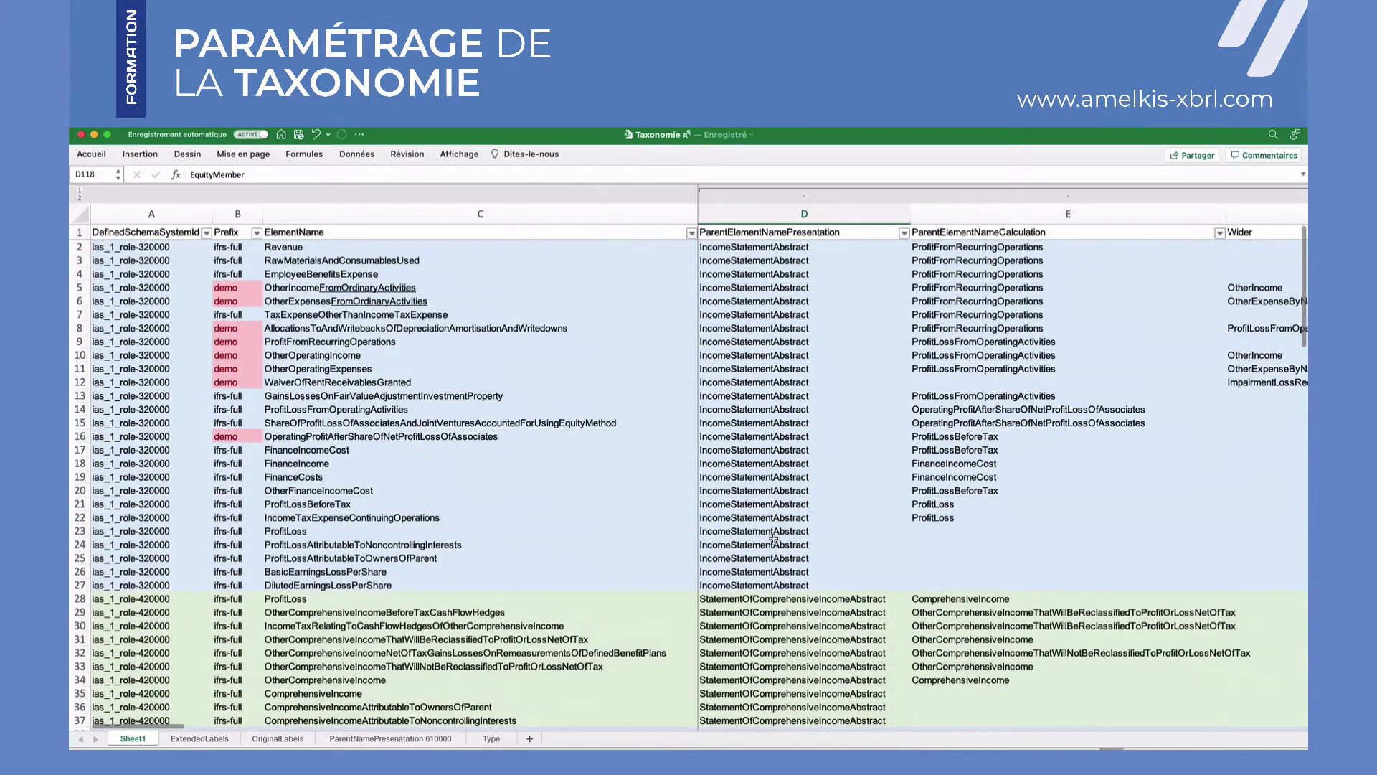
- Inspect the ParentElementNameCalculation values of the income statement rows, including those of RawMaterialsAndConsumablesUsed and Revenue
click(997, 318)
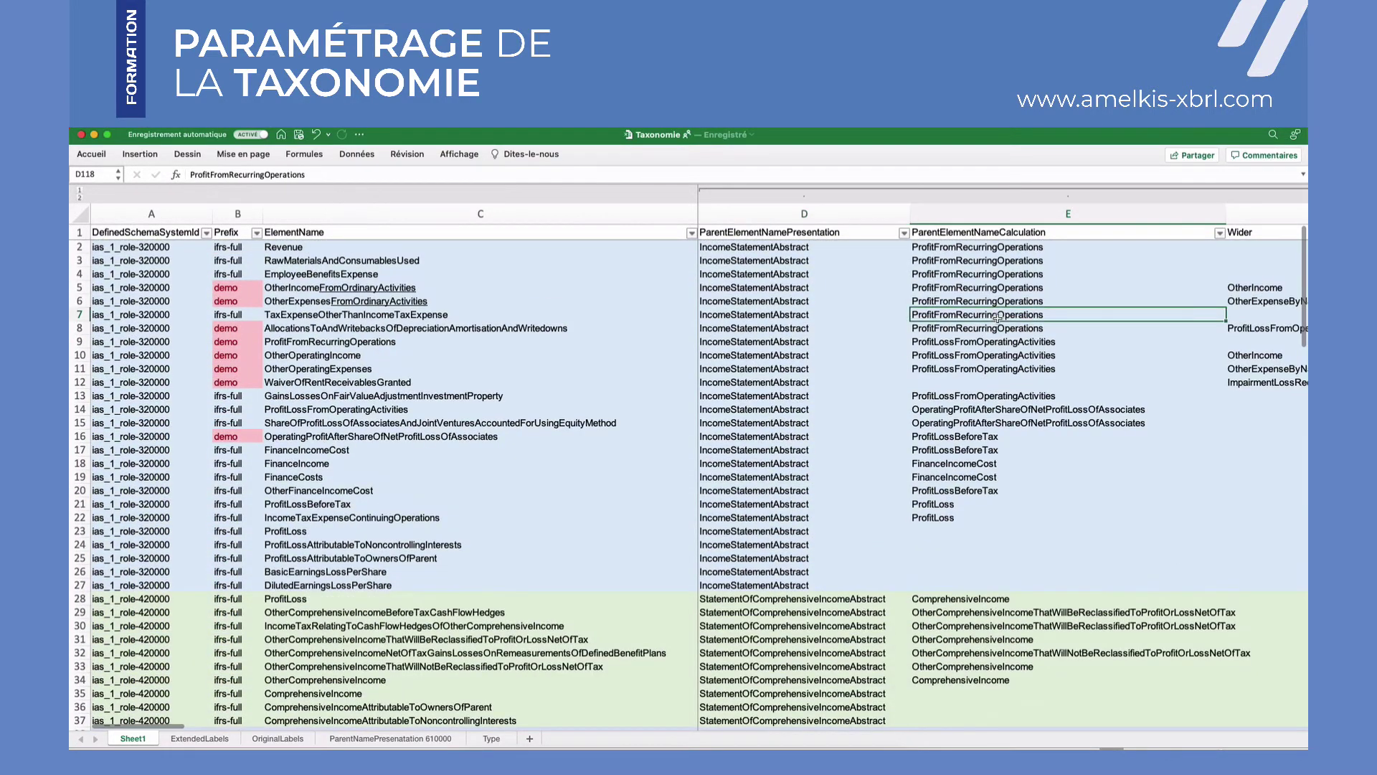
click(1005, 262)
scroll(1036, 386, right, 5)
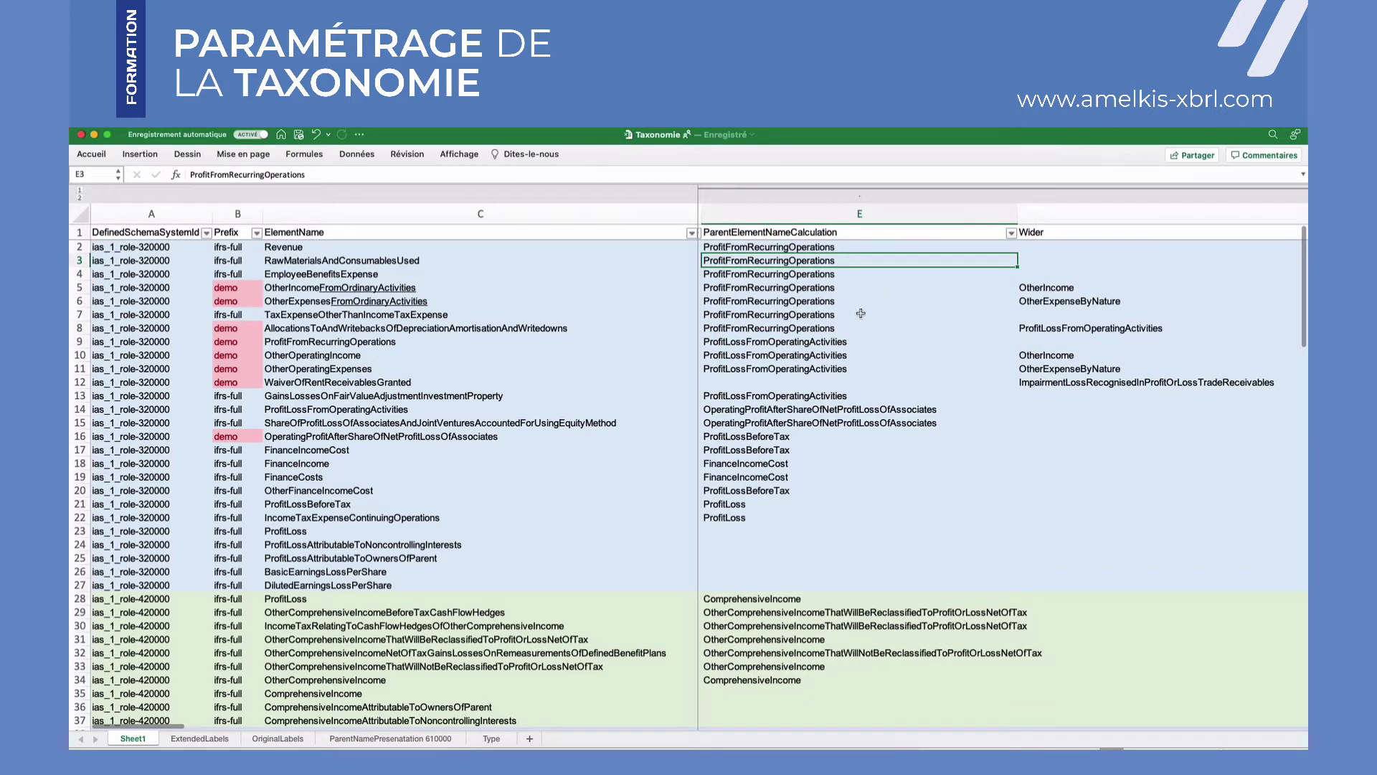
scroll(861, 313, right, 1)
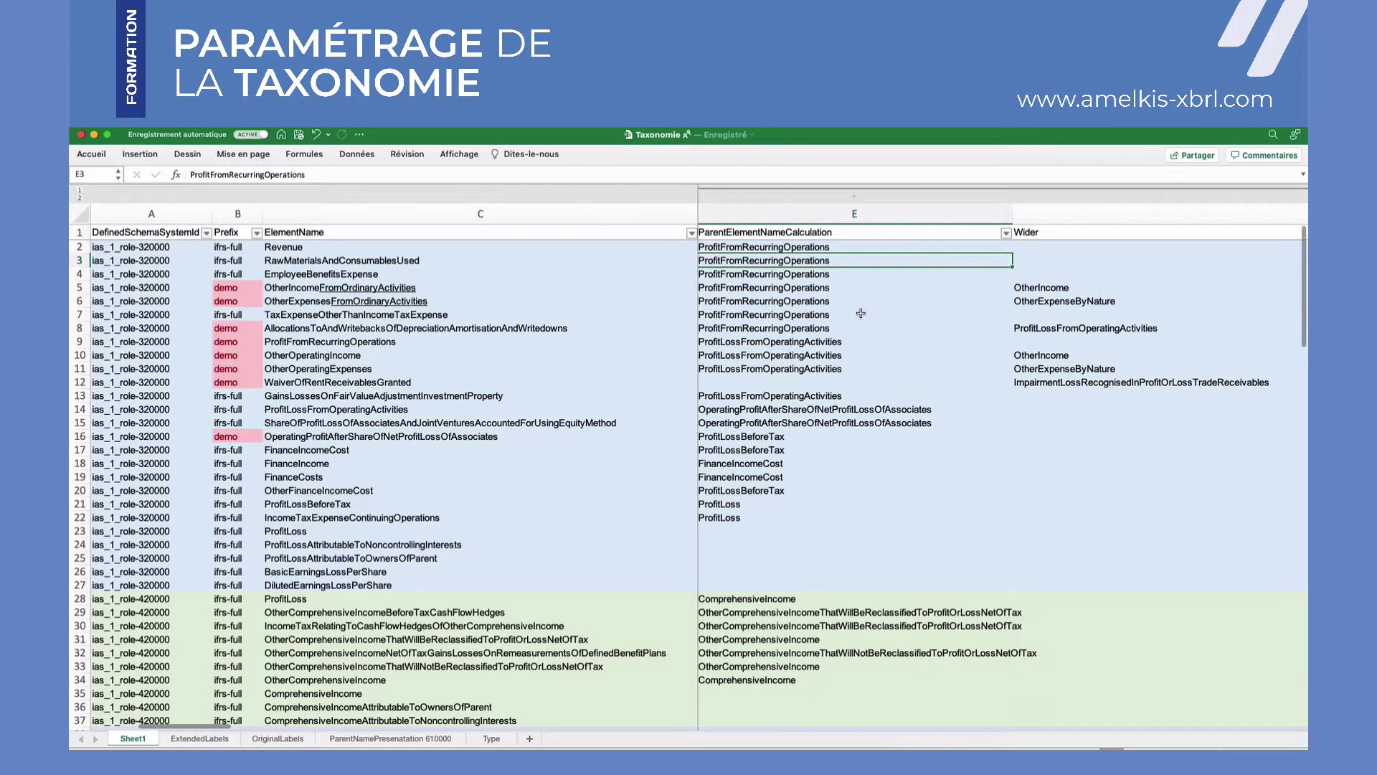
scroll(860, 313, left, 2)
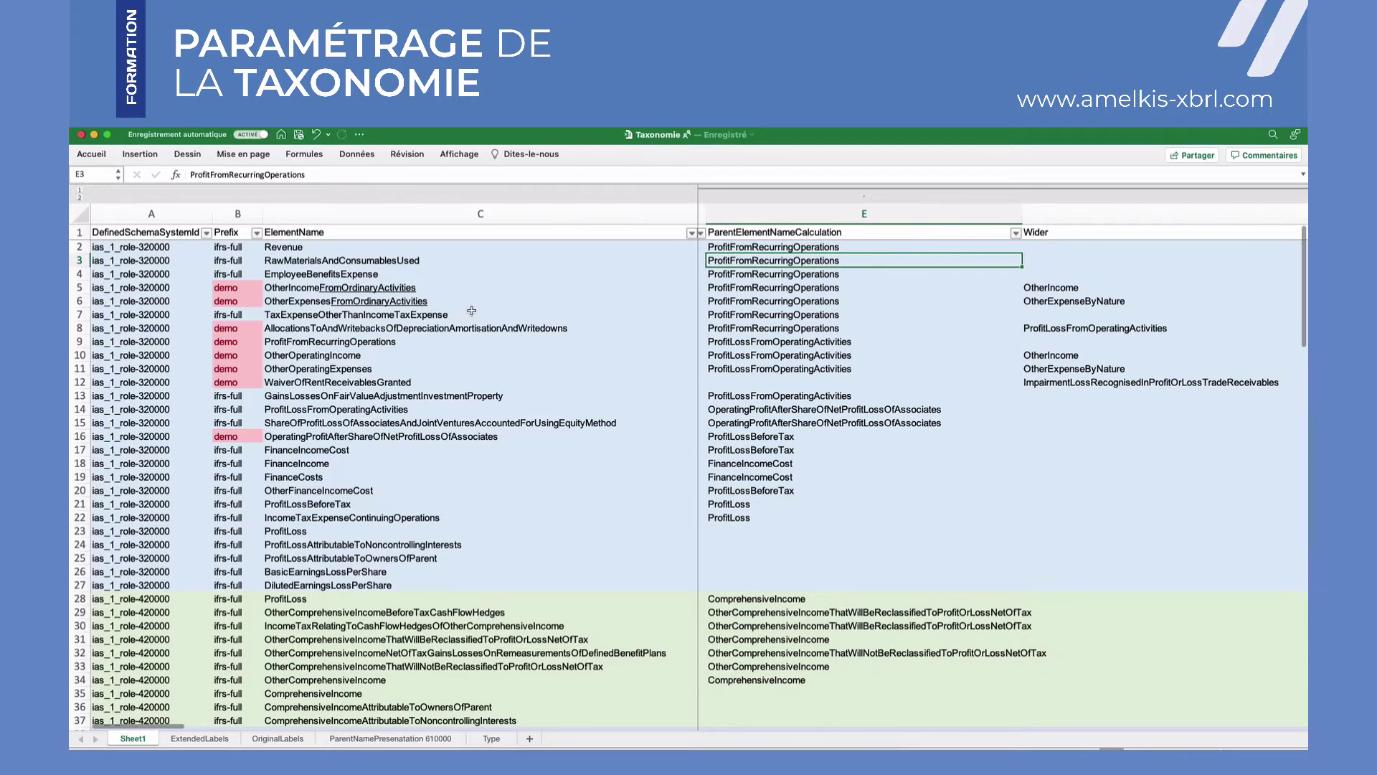
click(789, 247)
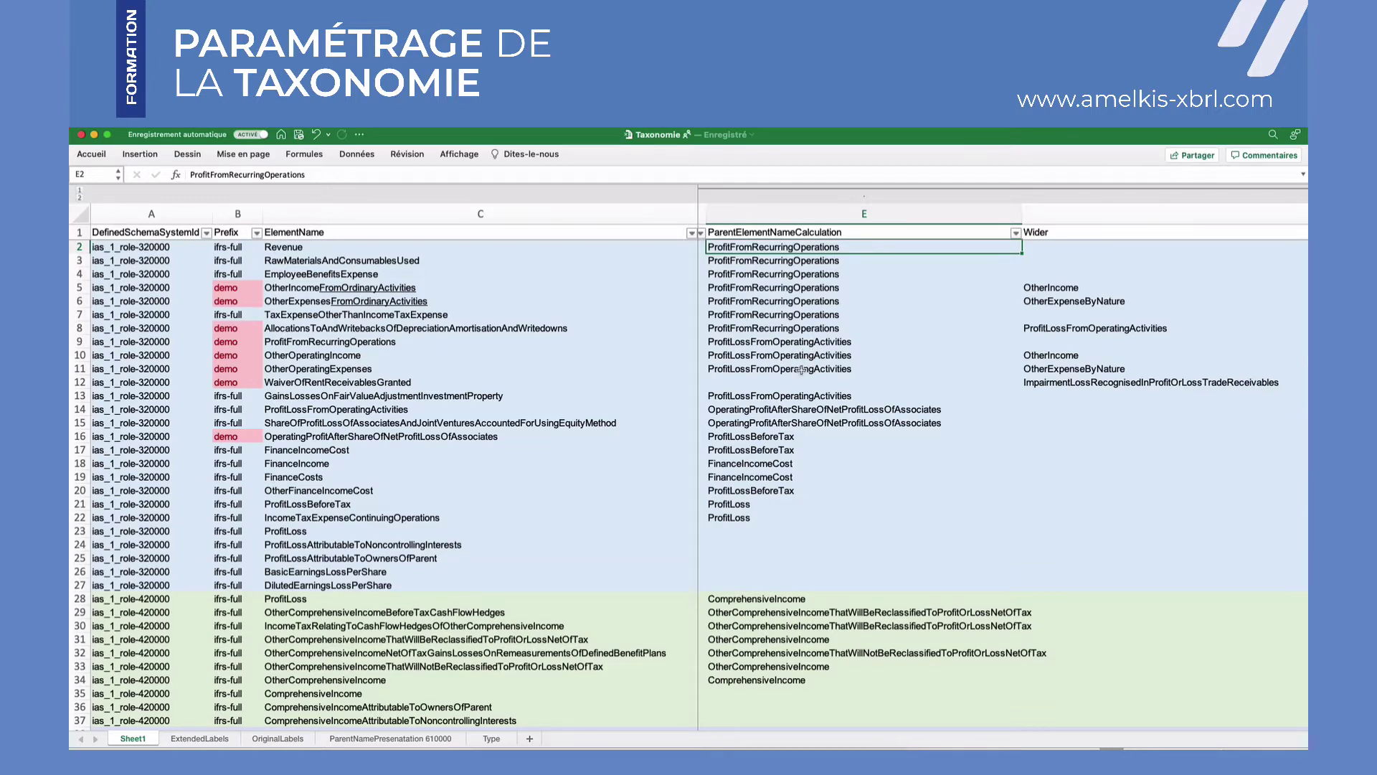
- Examine the ParentElementNameCalculation values from the balance sheet and cash flow rows down to the equity member and mandatory tag rows
scroll(801, 370, down, 17)
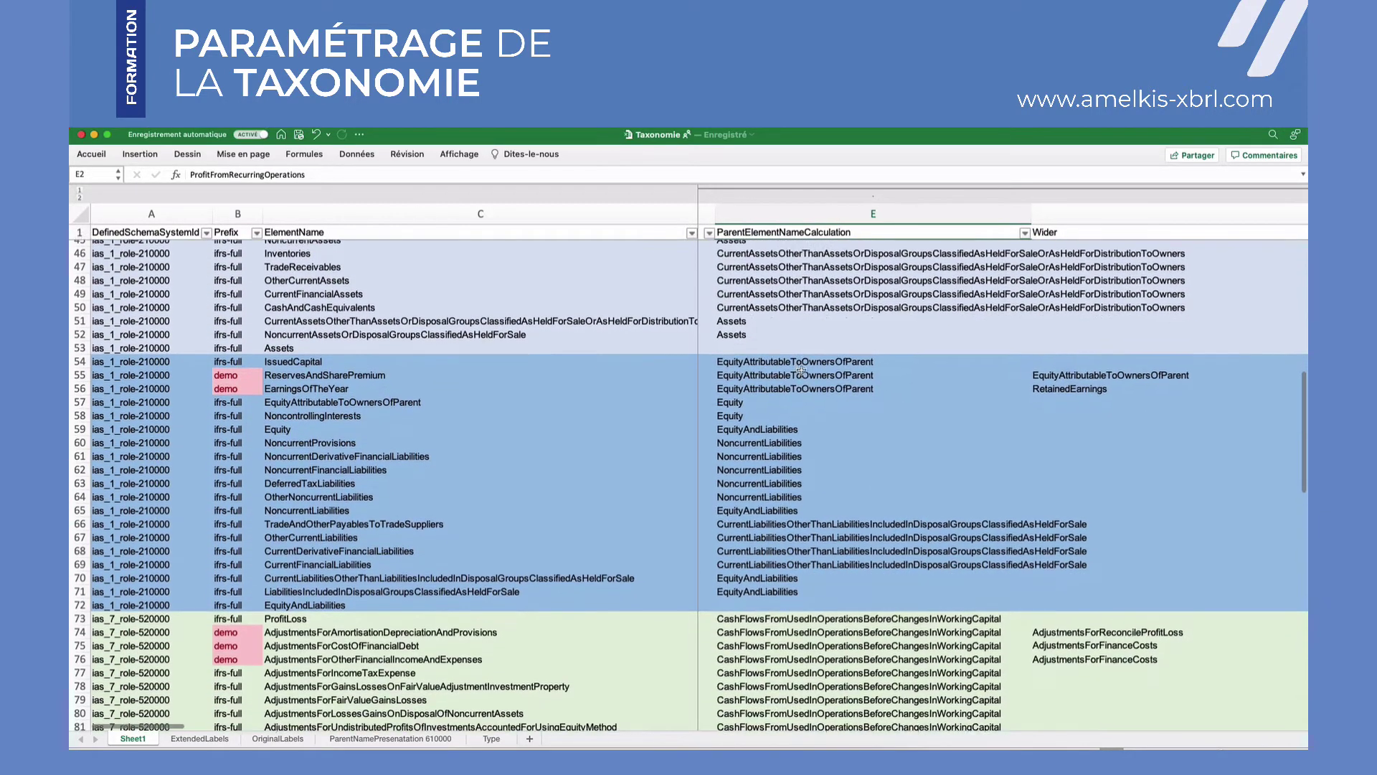
scroll(801, 370, down, 20)
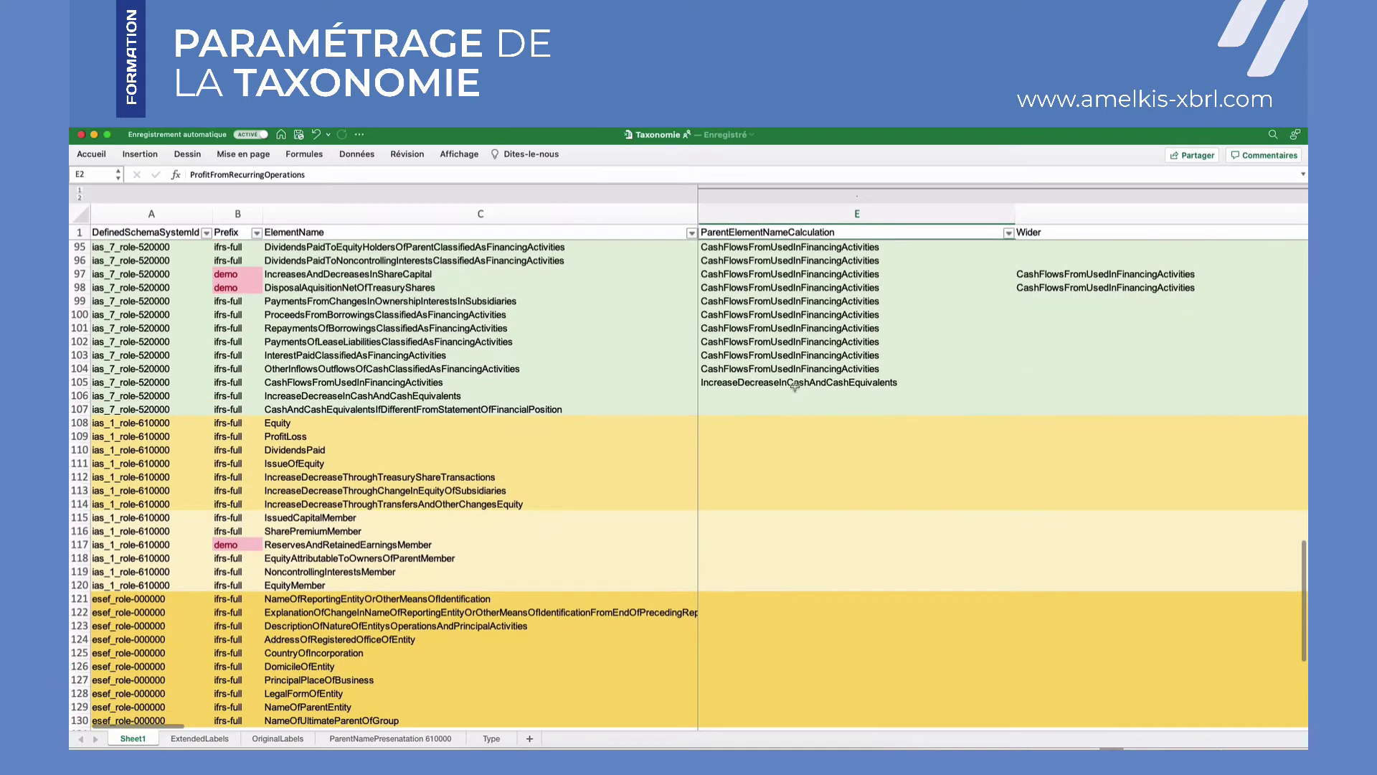
scroll(752, 474, down, 2)
drag(742, 462, 741, 516)
click(750, 581)
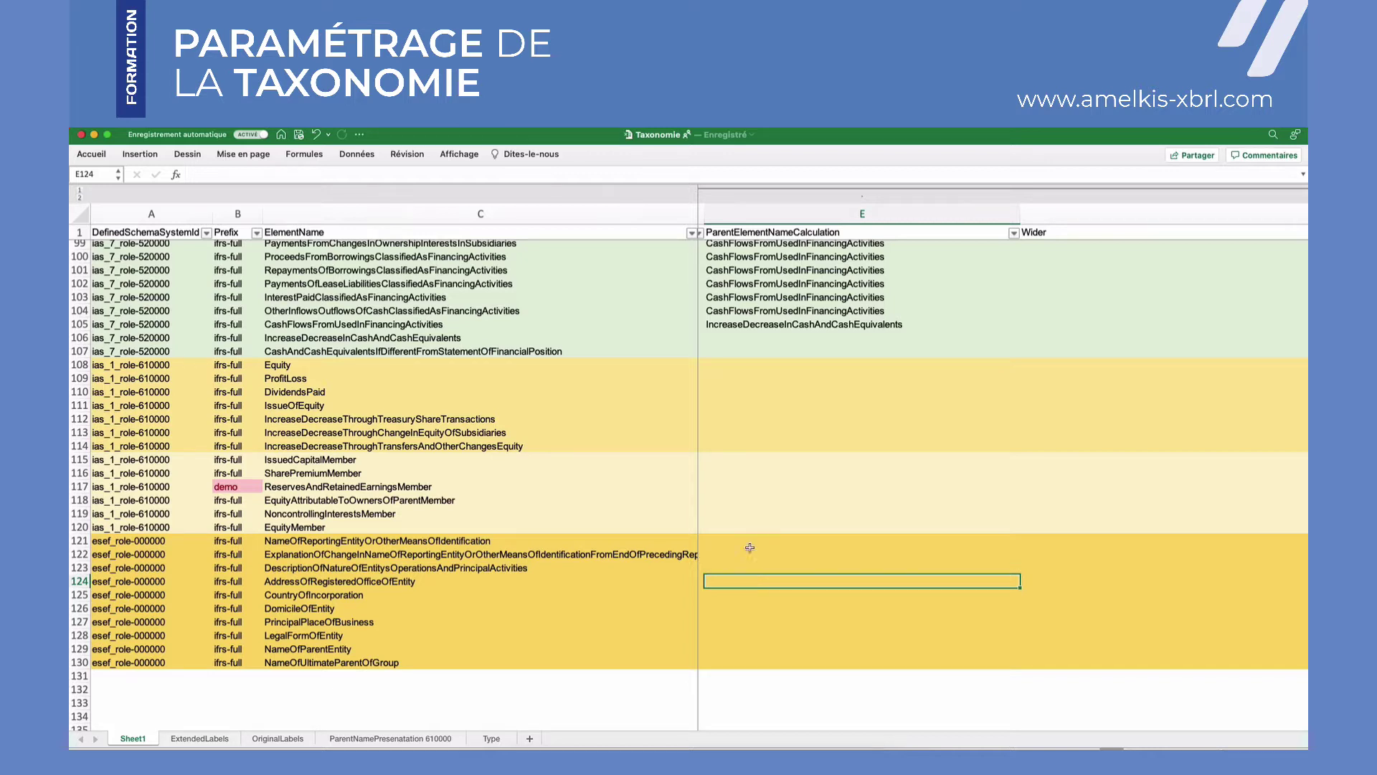
- Select the calculation parent cells and element names of the equity member rows, starting at IssuedCapitalMember, to compare them
drag(747, 467, 747, 531)
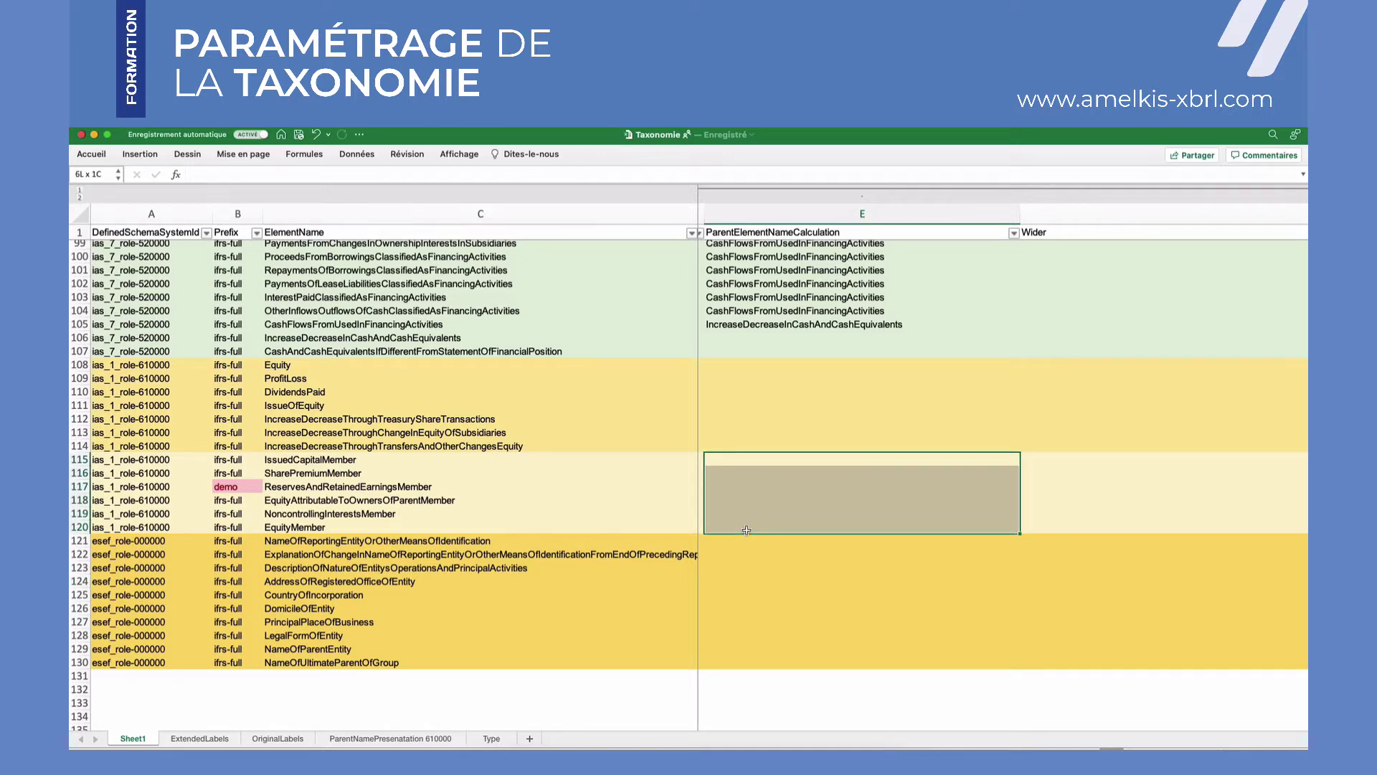
click(767, 478)
click(371, 460)
drag(372, 460, 373, 514)
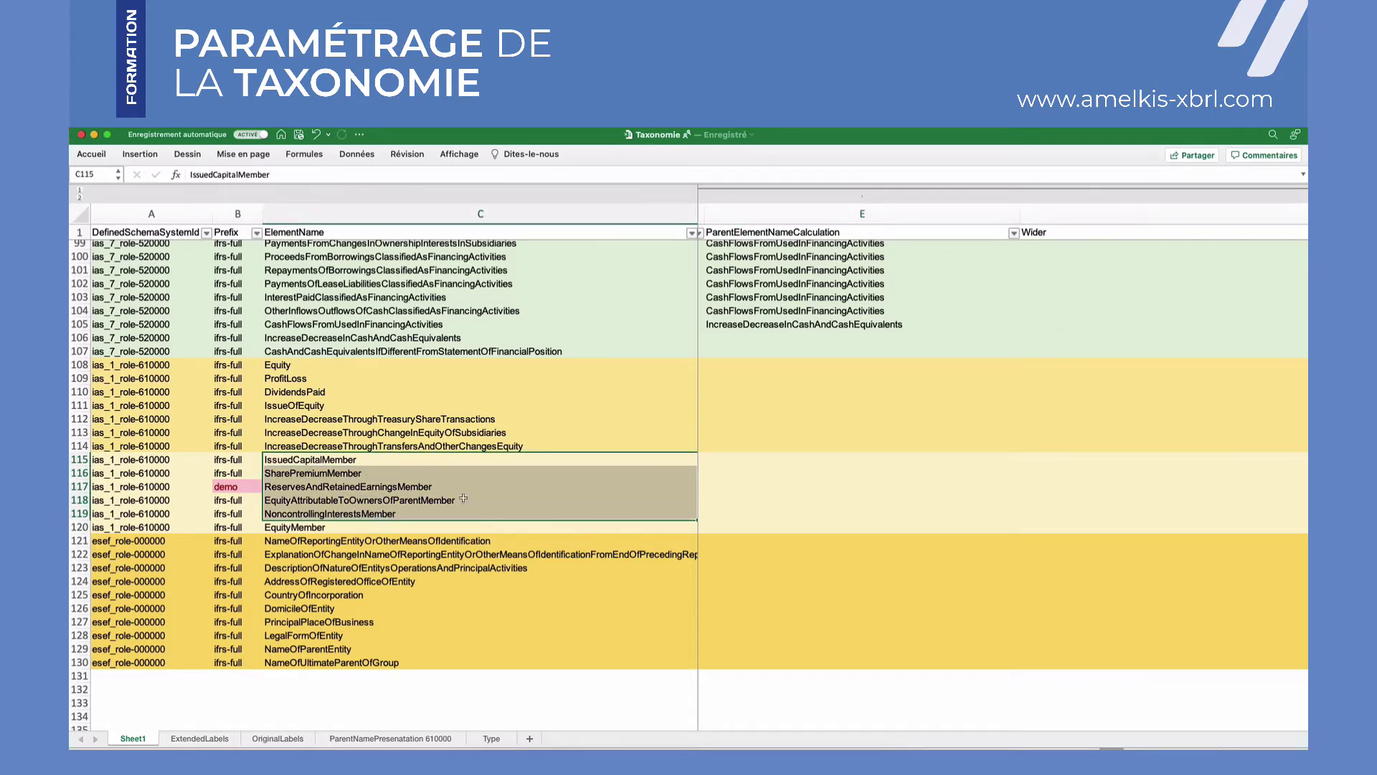
click(744, 491)
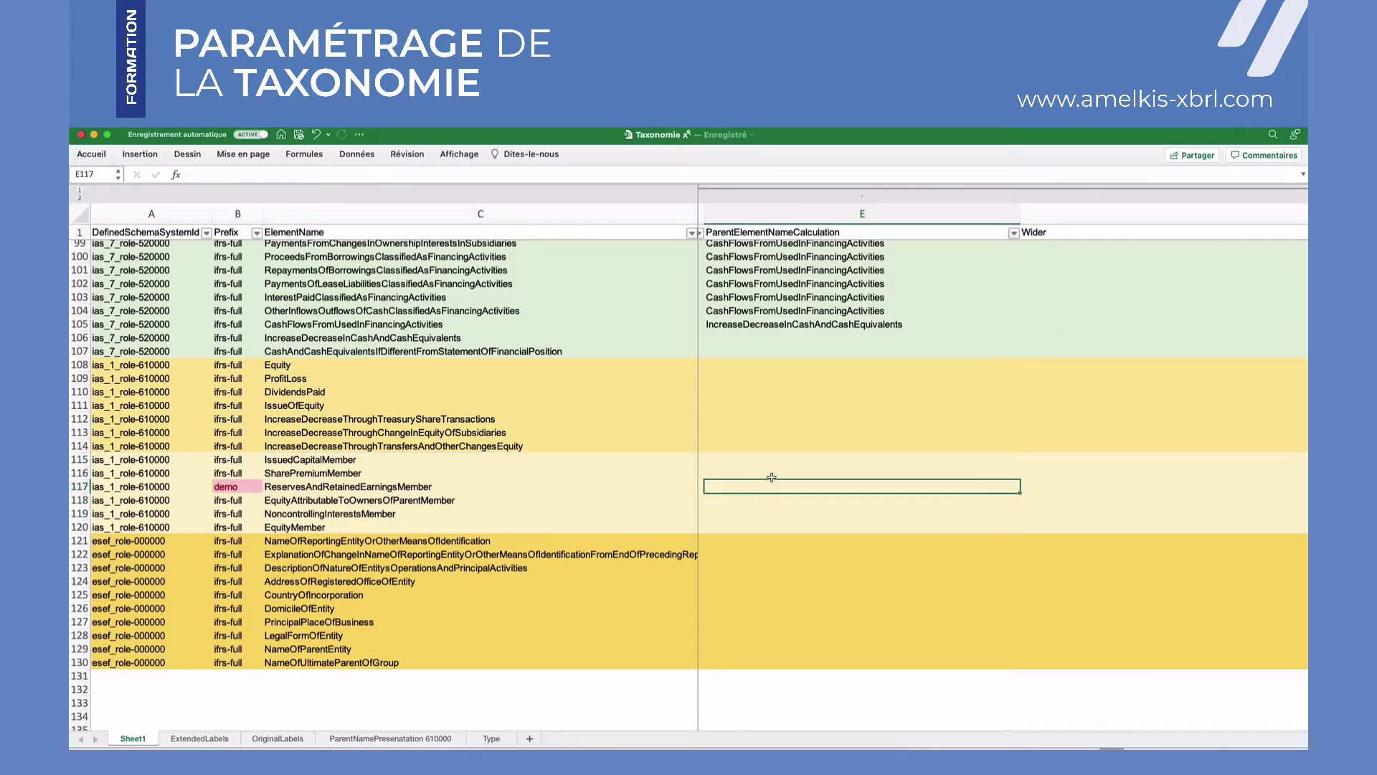
- Widen the ParentElementNameCalculation column and examine the Wider values of the income statement rows
scroll(772, 477, up, 5)
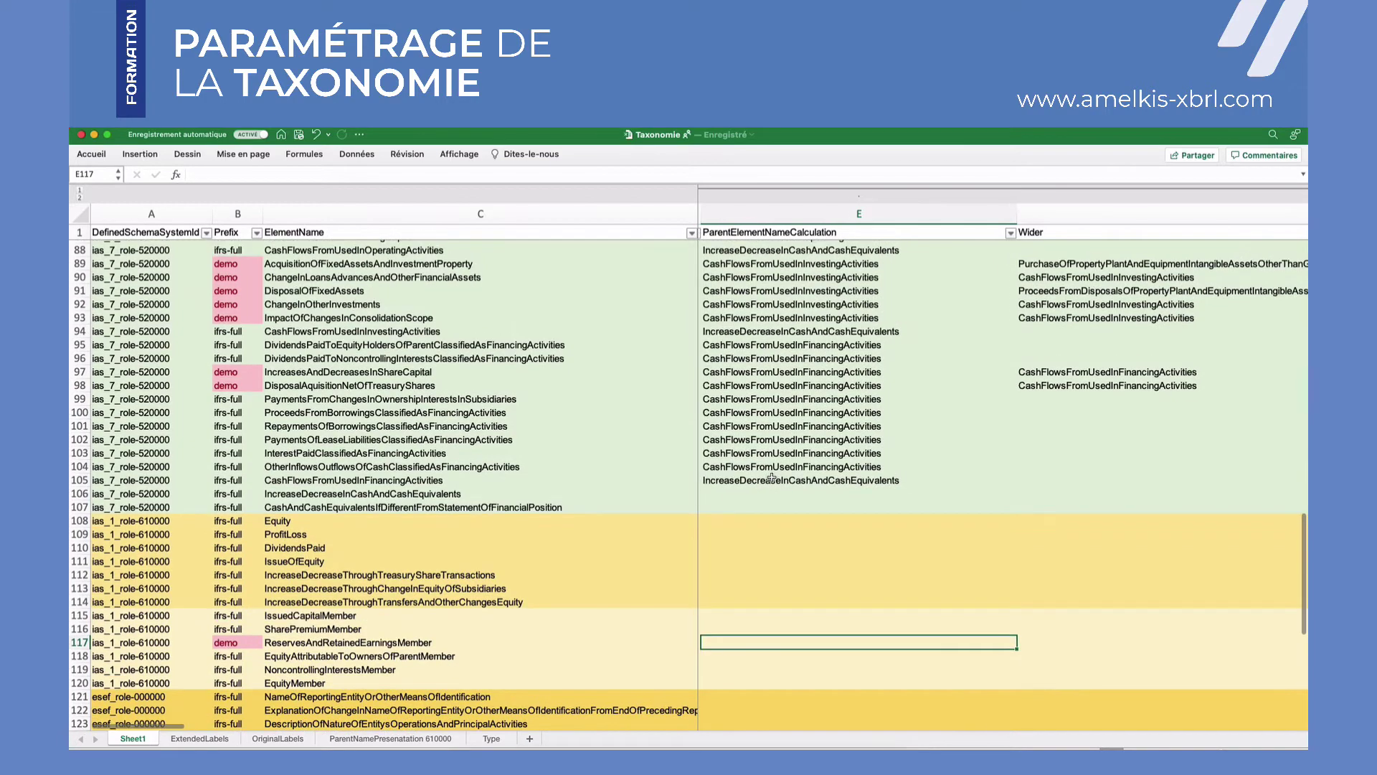
scroll(772, 477, up, 20)
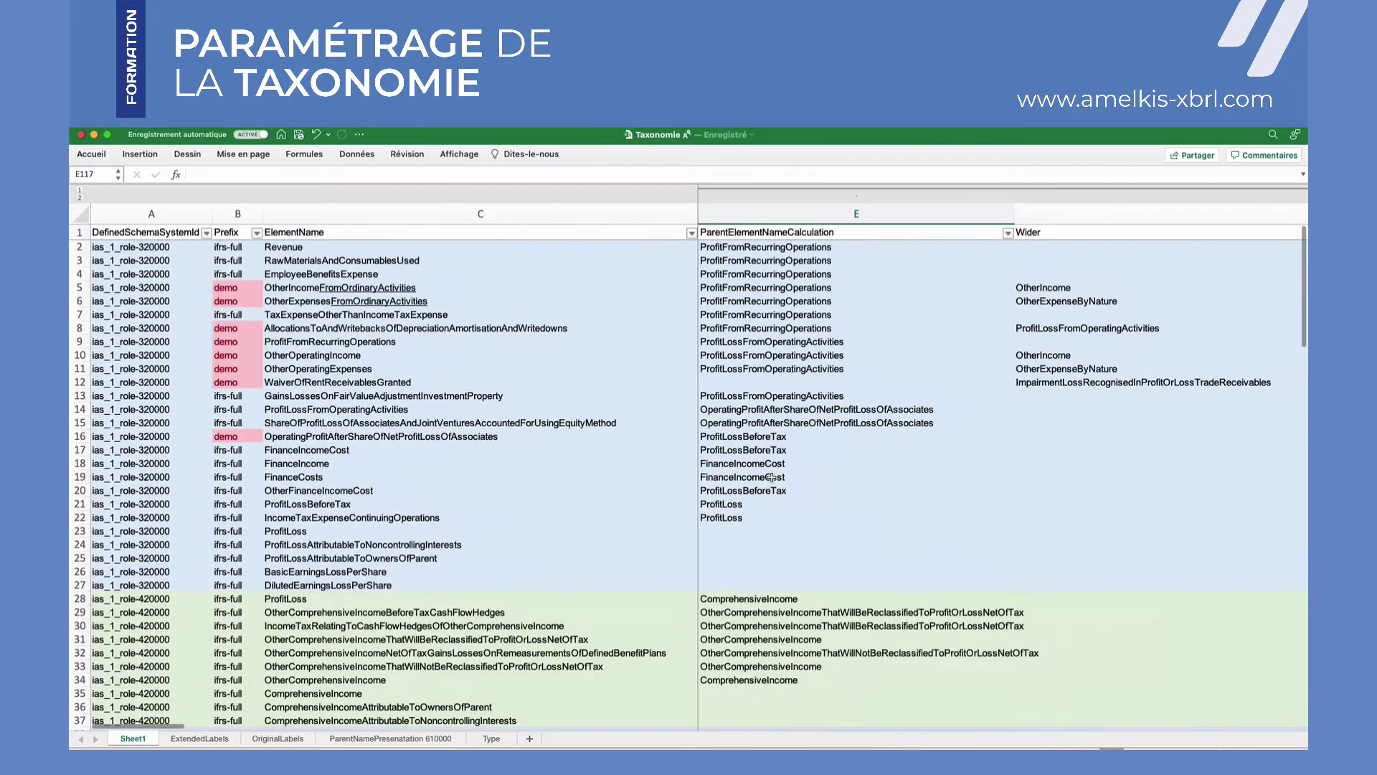
scroll(814, 310, right, 3)
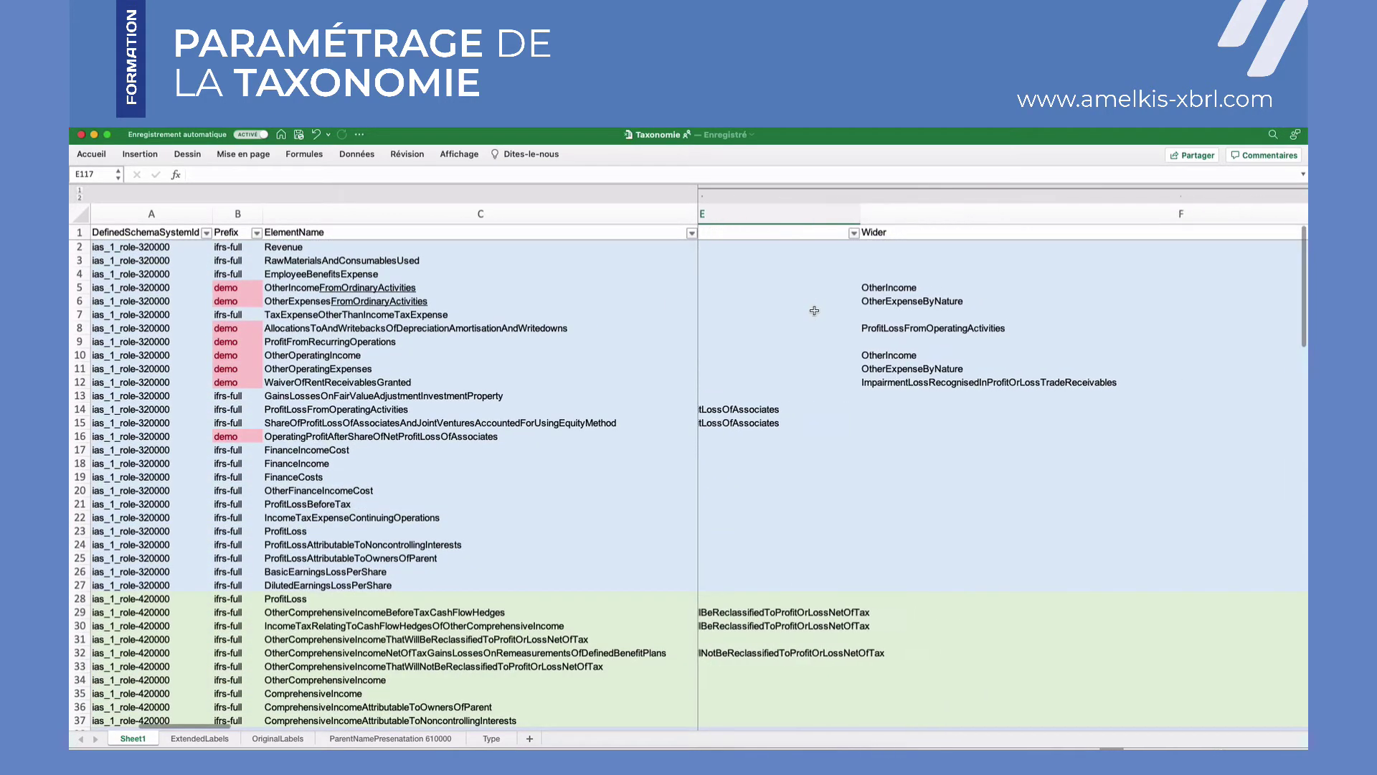
scroll(815, 311, right, 1)
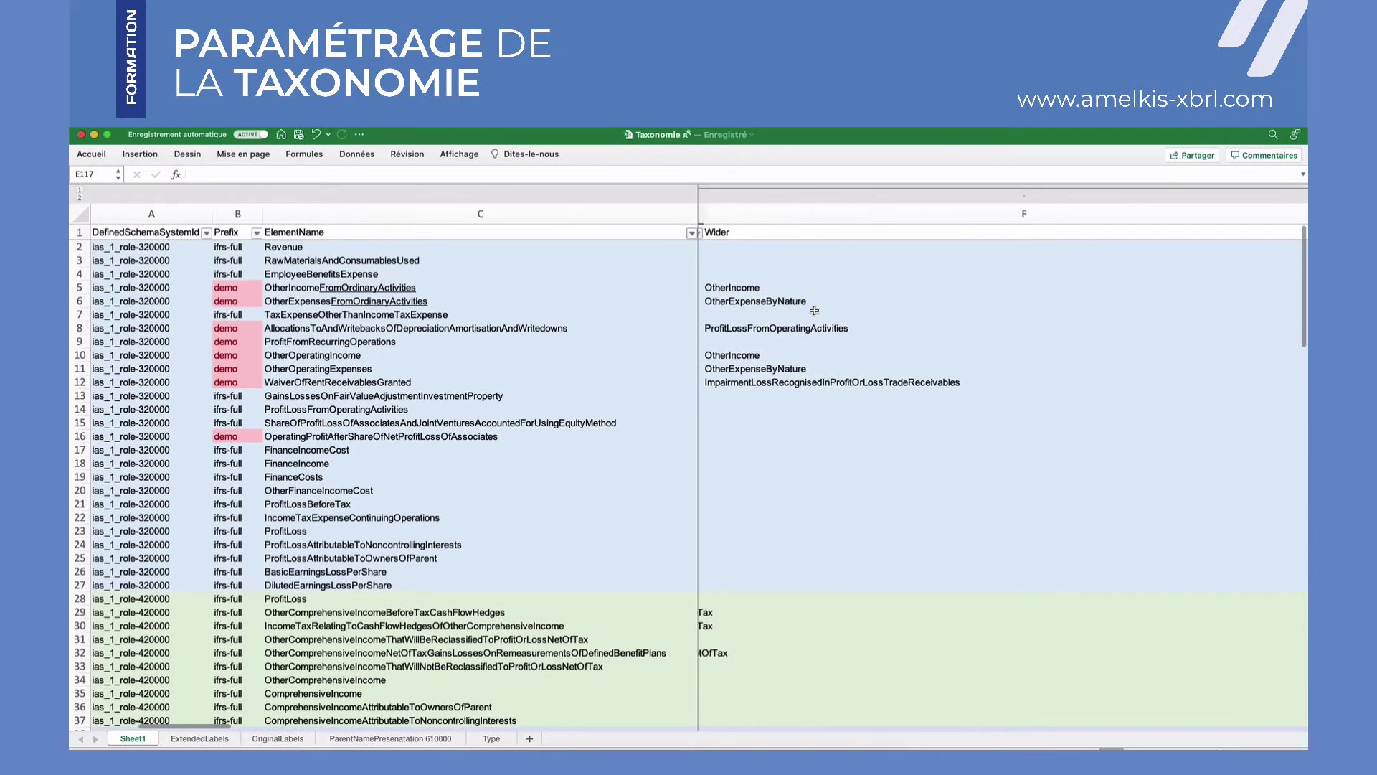
scroll(811, 302, left, 2)
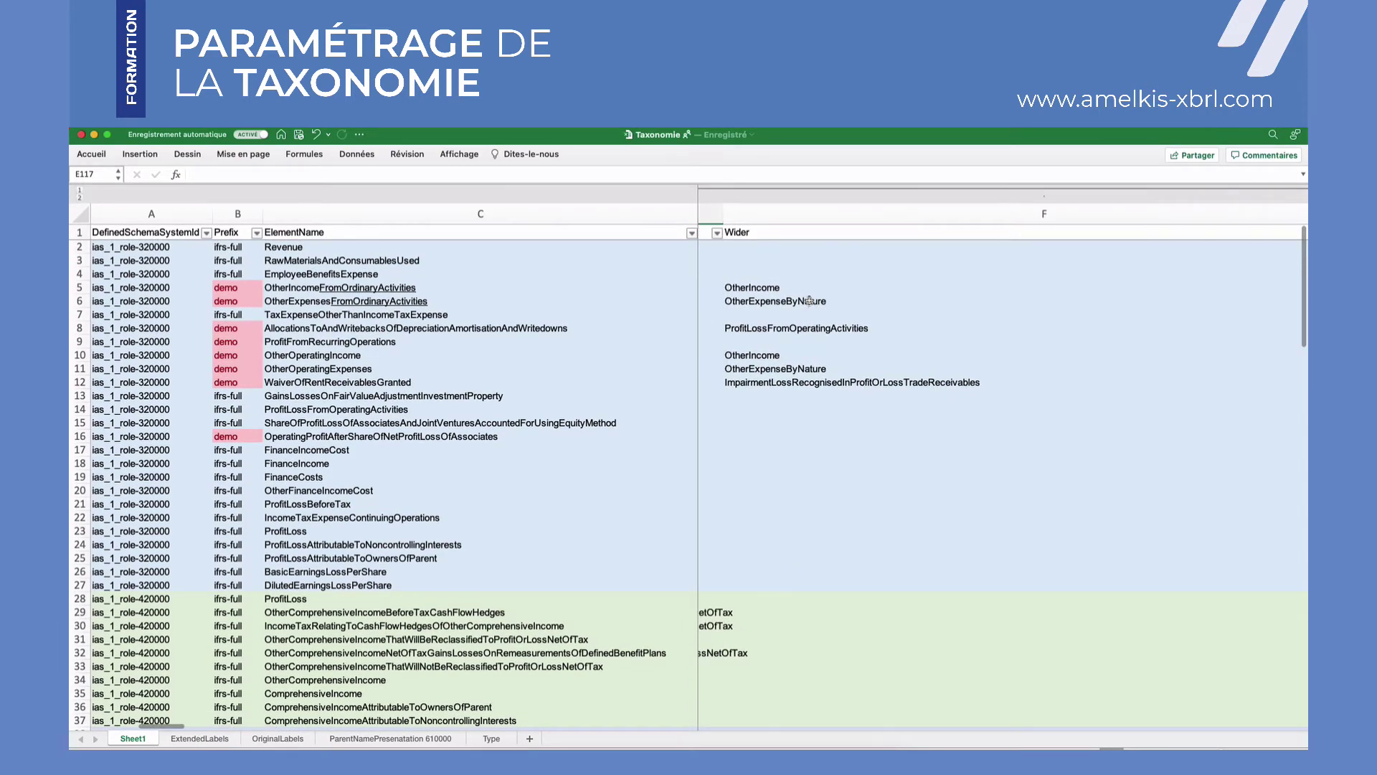
drag(721, 212, 753, 294)
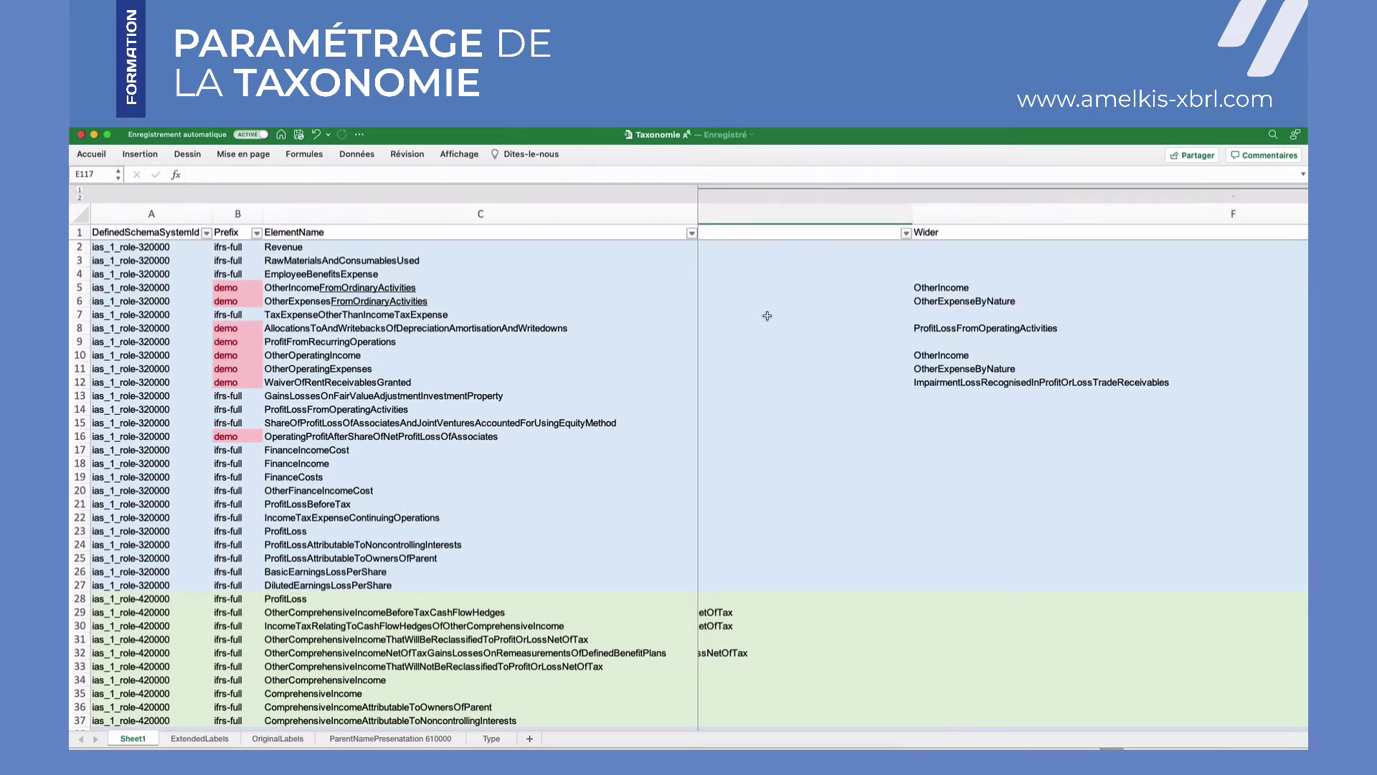
scroll(767, 316, right, 3)
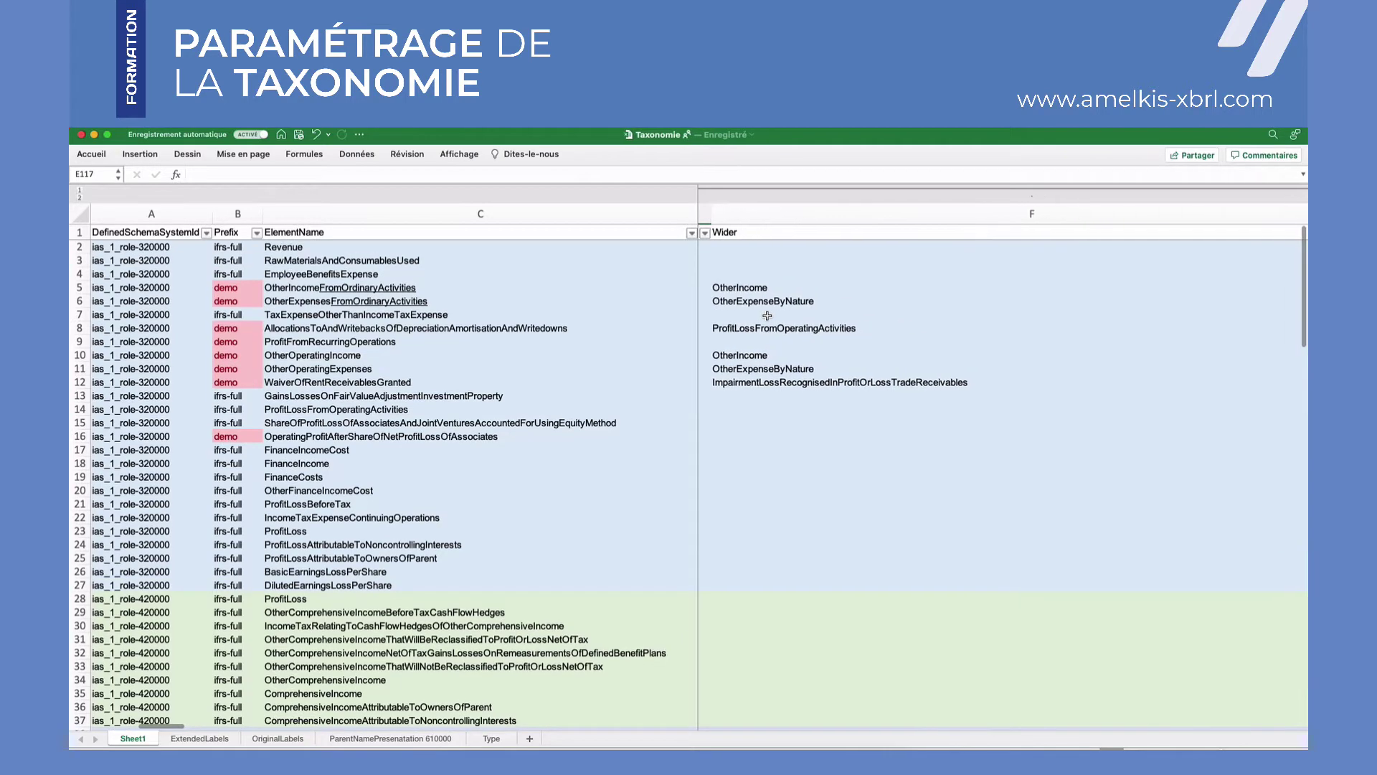
click(809, 427)
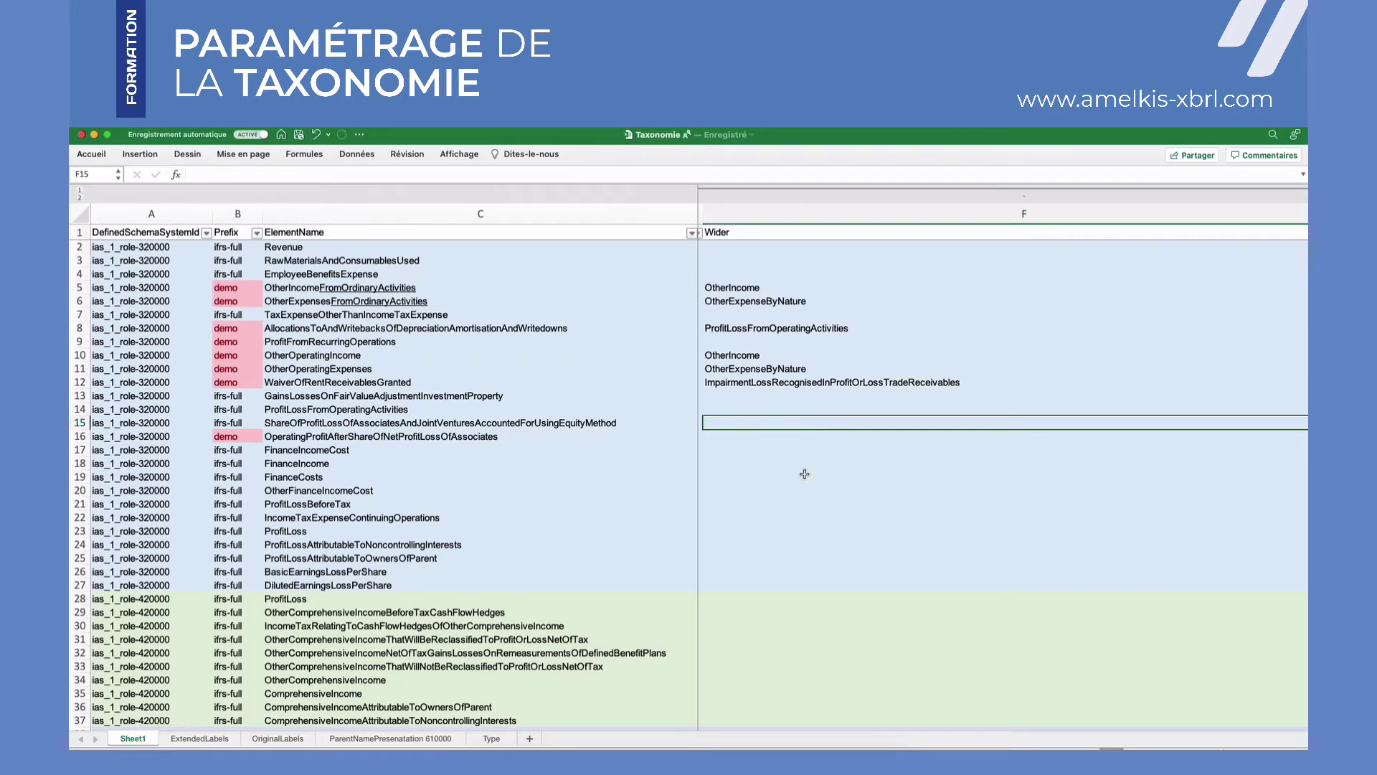
- Examine the Wider values of the remaining statements and select the equity member rows' Wider cells and element names
scroll(804, 475, down, 1)
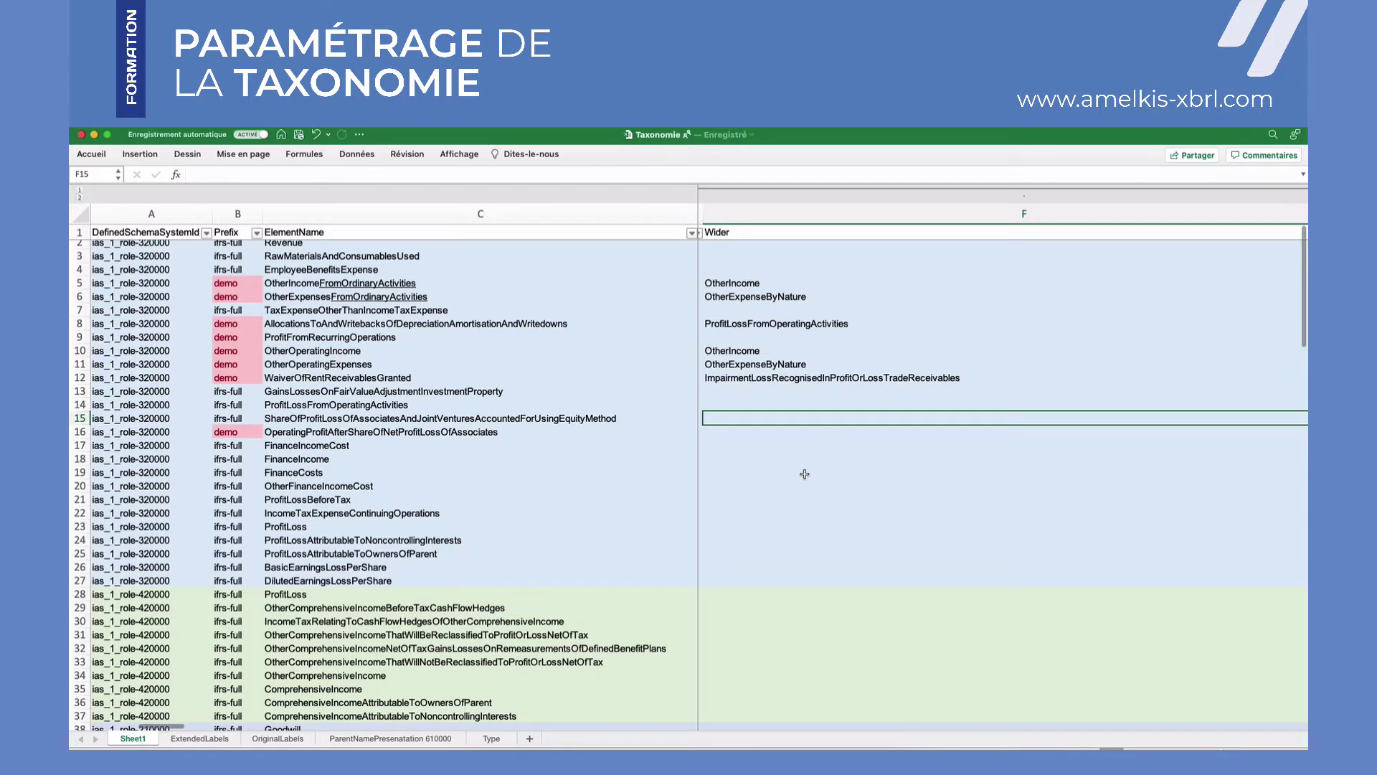
scroll(805, 474, down, 15)
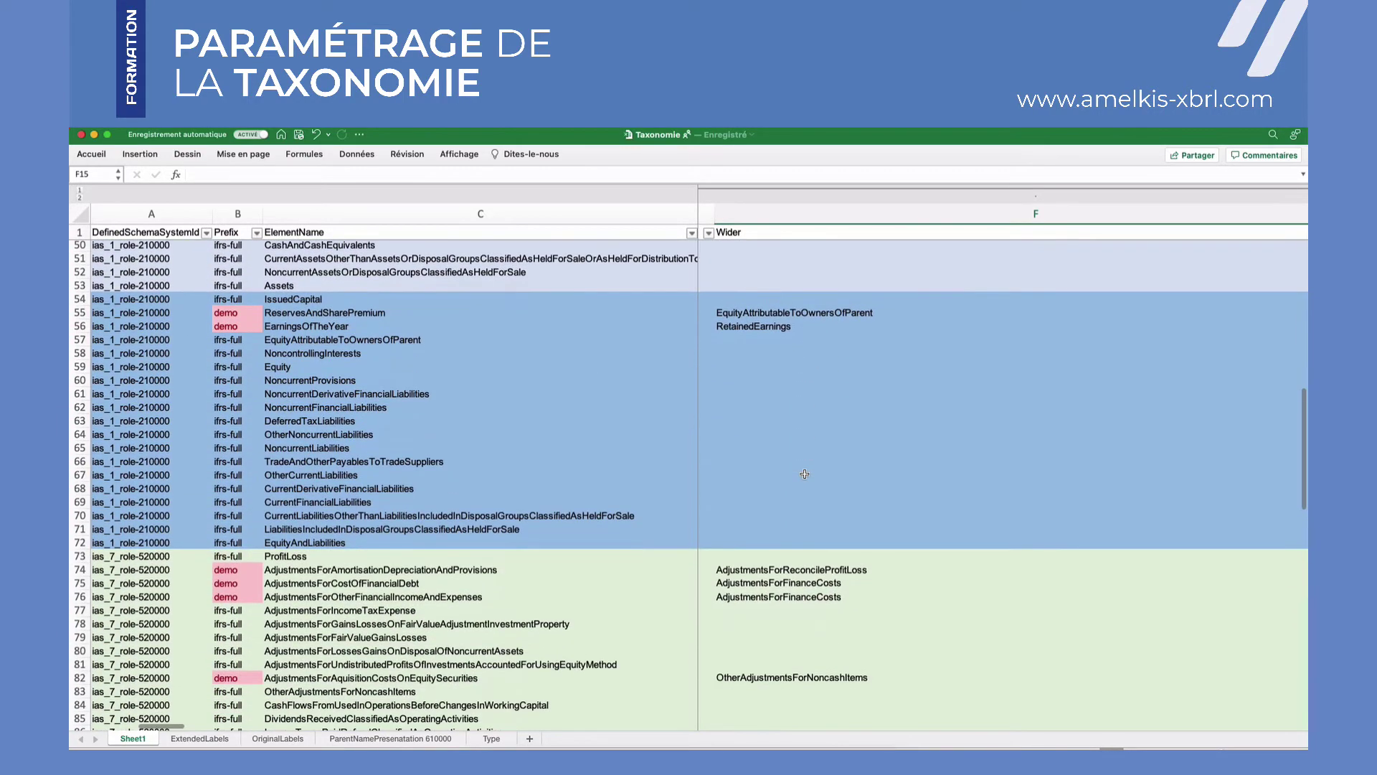
scroll(804, 474, down, 2)
scroll(805, 474, down, 13)
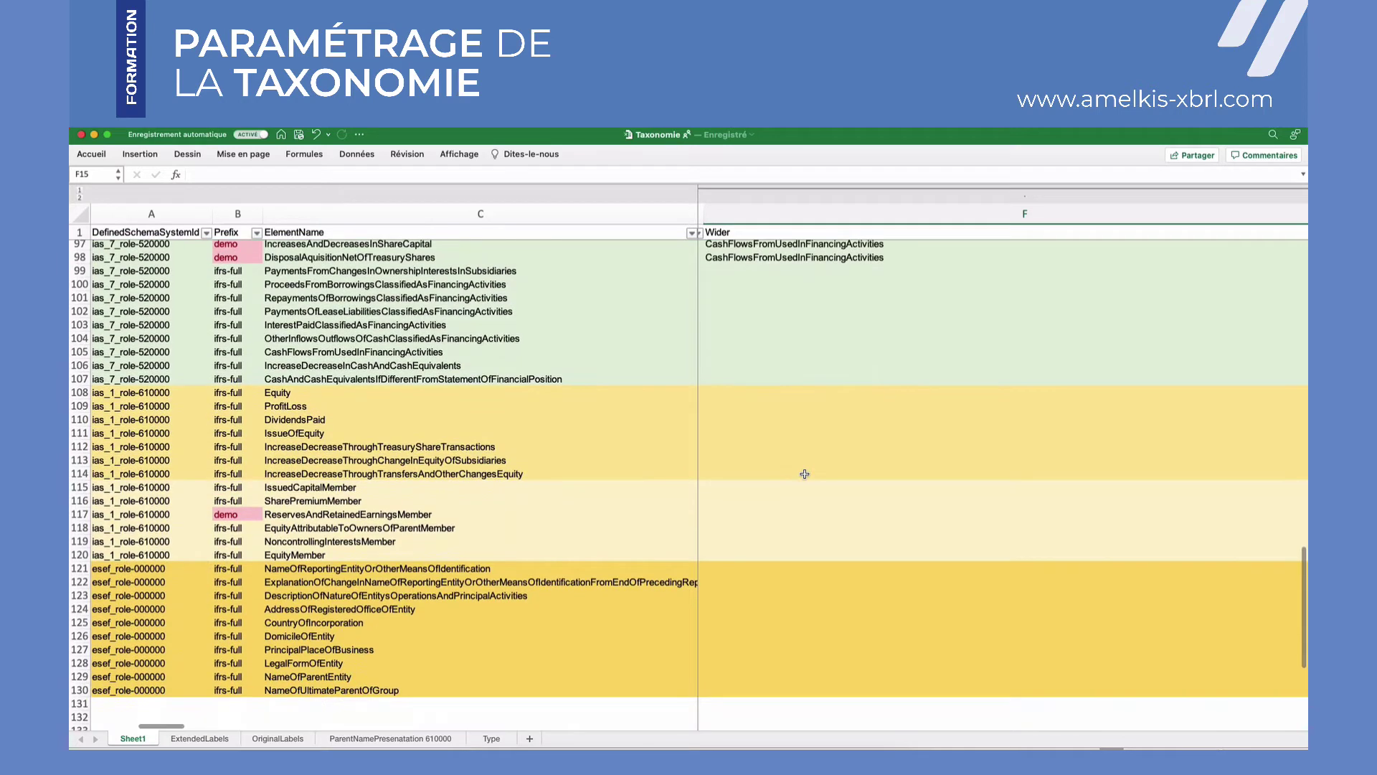
drag(775, 487, 770, 555)
click(787, 519)
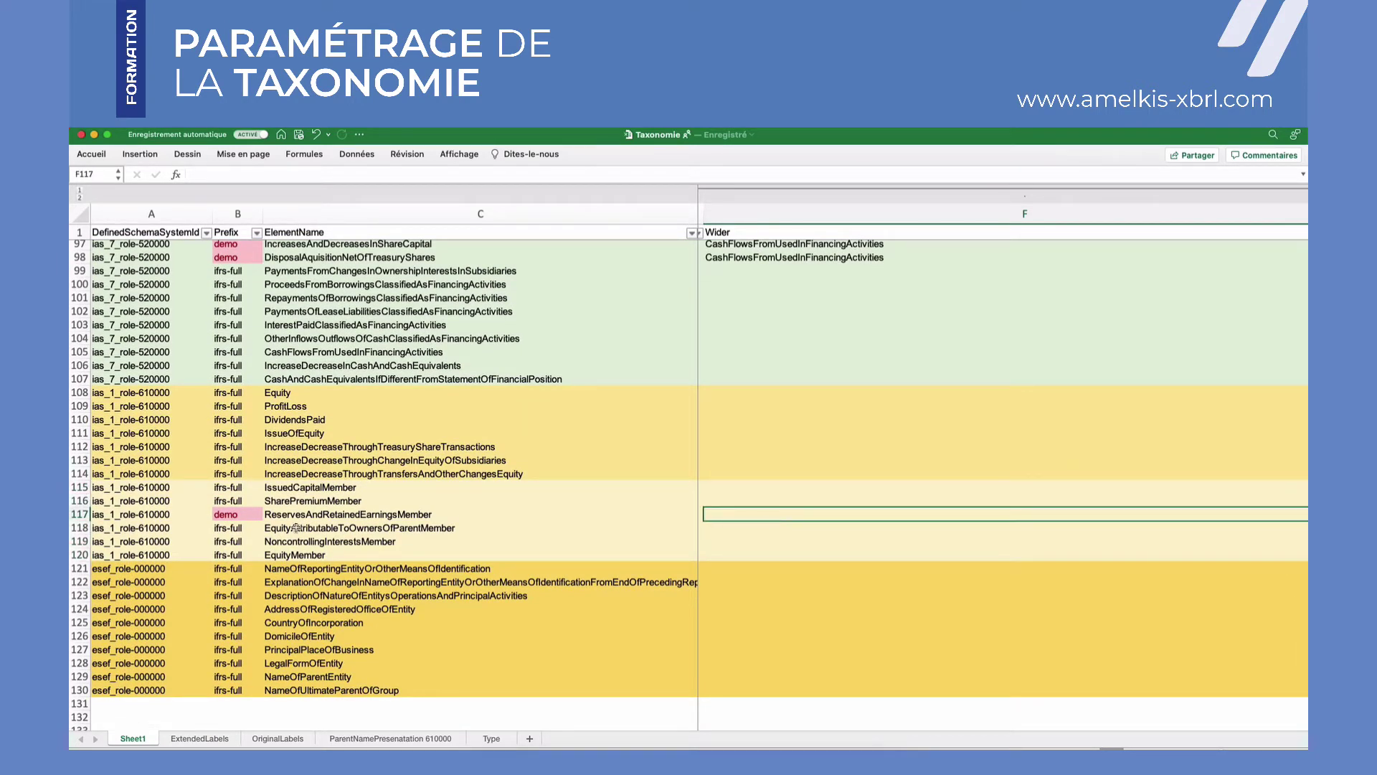
drag(310, 490, 308, 556)
click(363, 526)
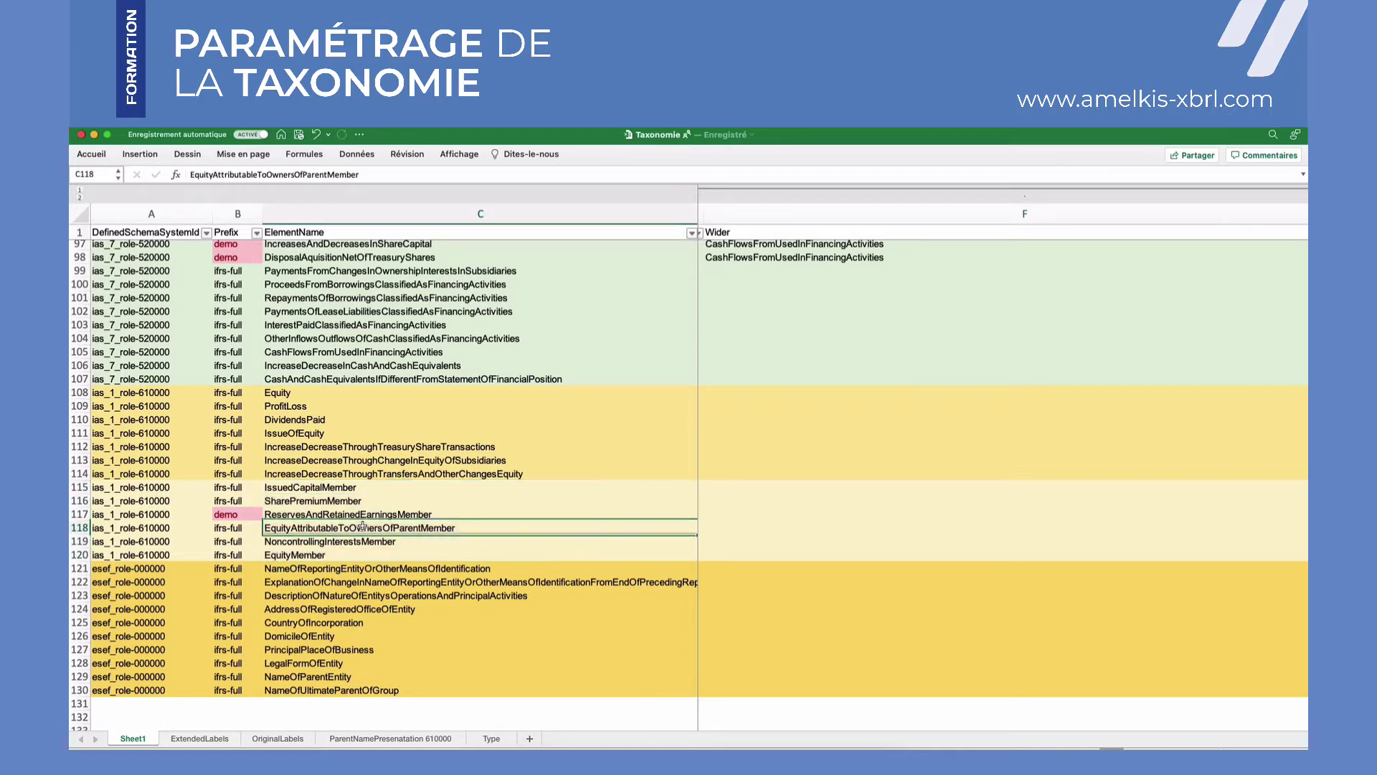
click(767, 508)
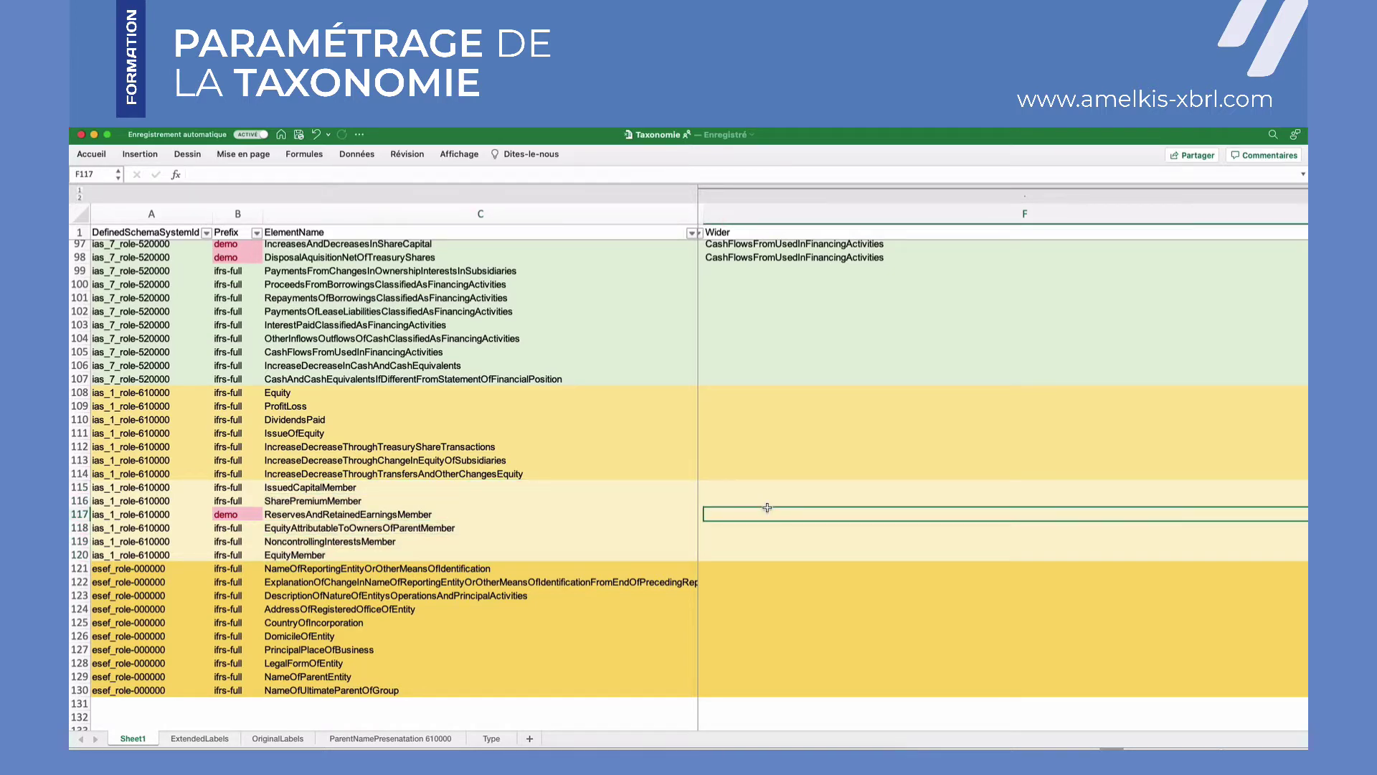
- Reduce the Narrower1 column's width to 34.17 and select the Narrower1 value of the AllocationsToAndWritebacksOfDepreciationAmortisationAndWritedowns row
scroll(767, 508, up, 20)
scroll(833, 501, right, 10)
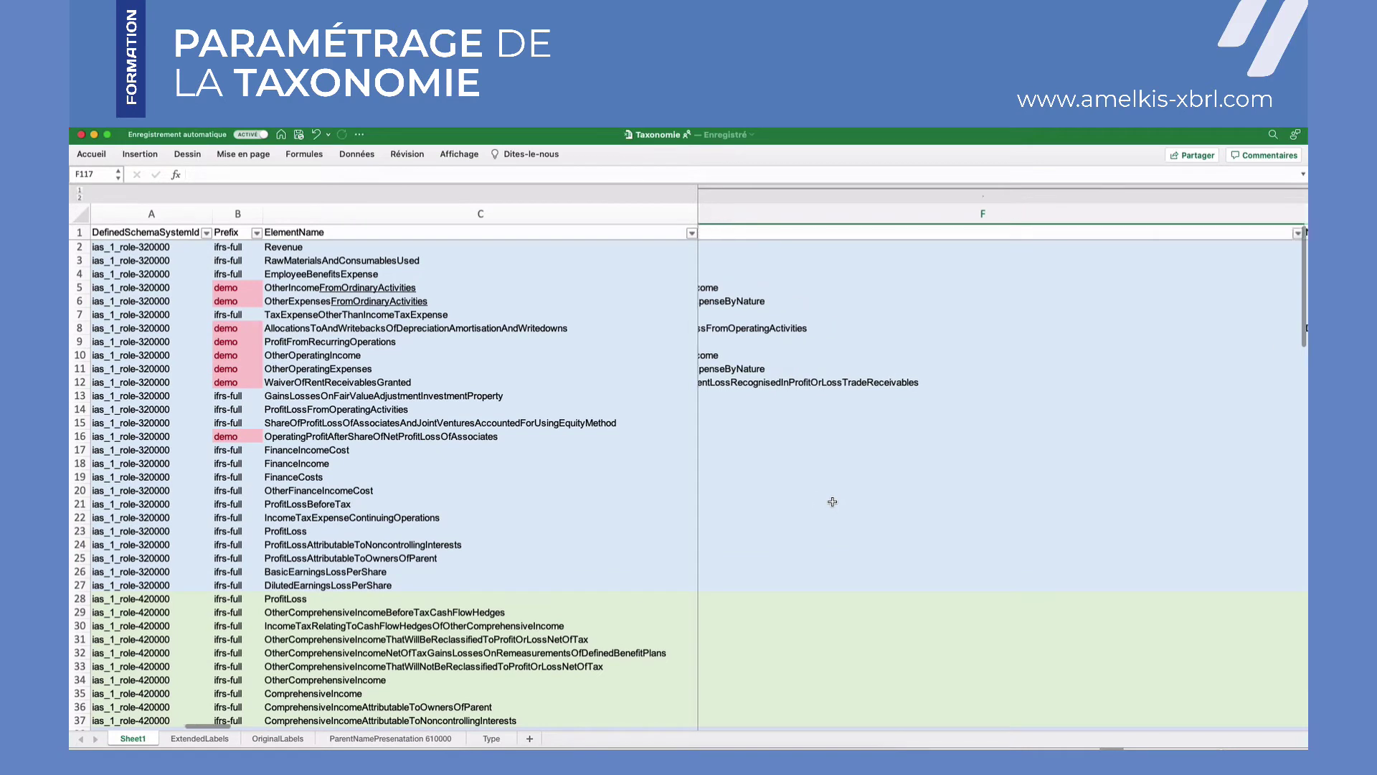
scroll(832, 501, right, 5)
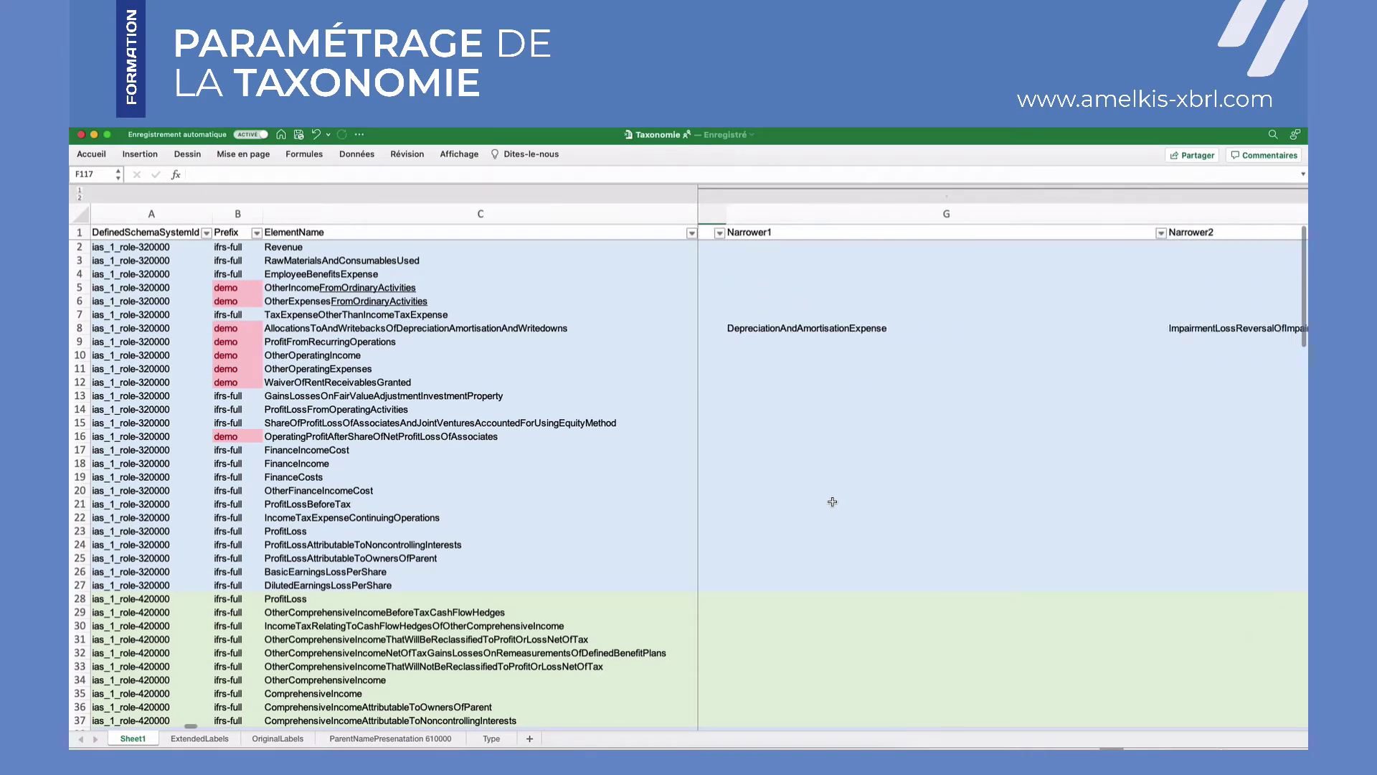
click(853, 494)
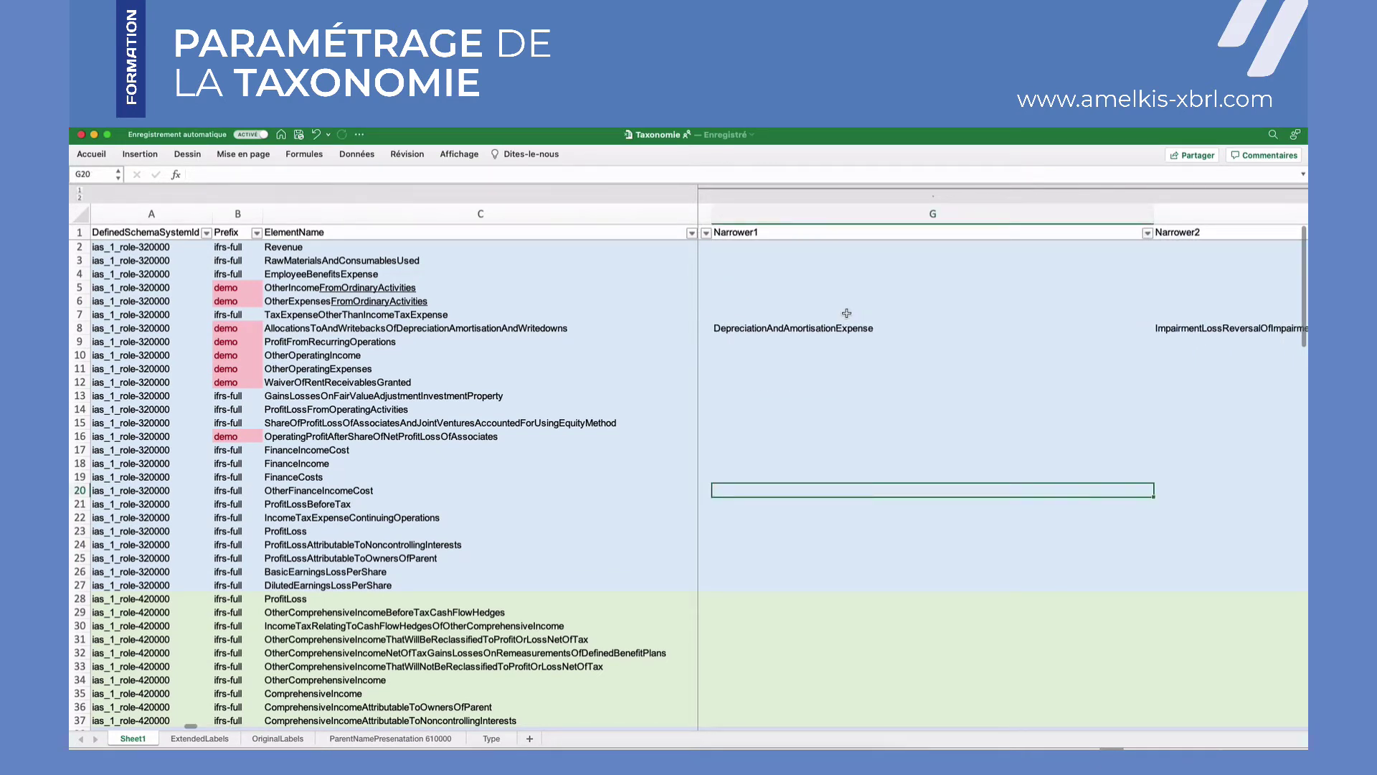
drag(1152, 214, 918, 231)
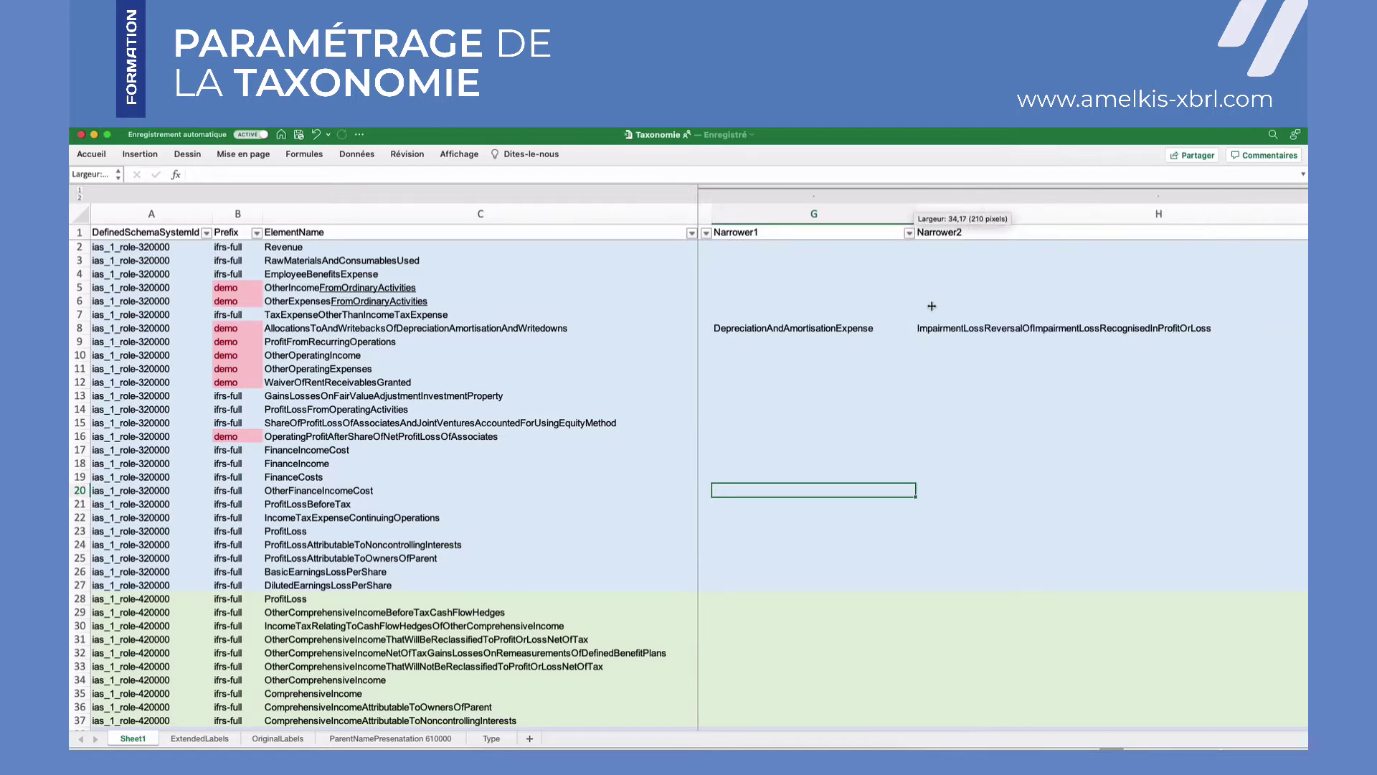
click(824, 326)
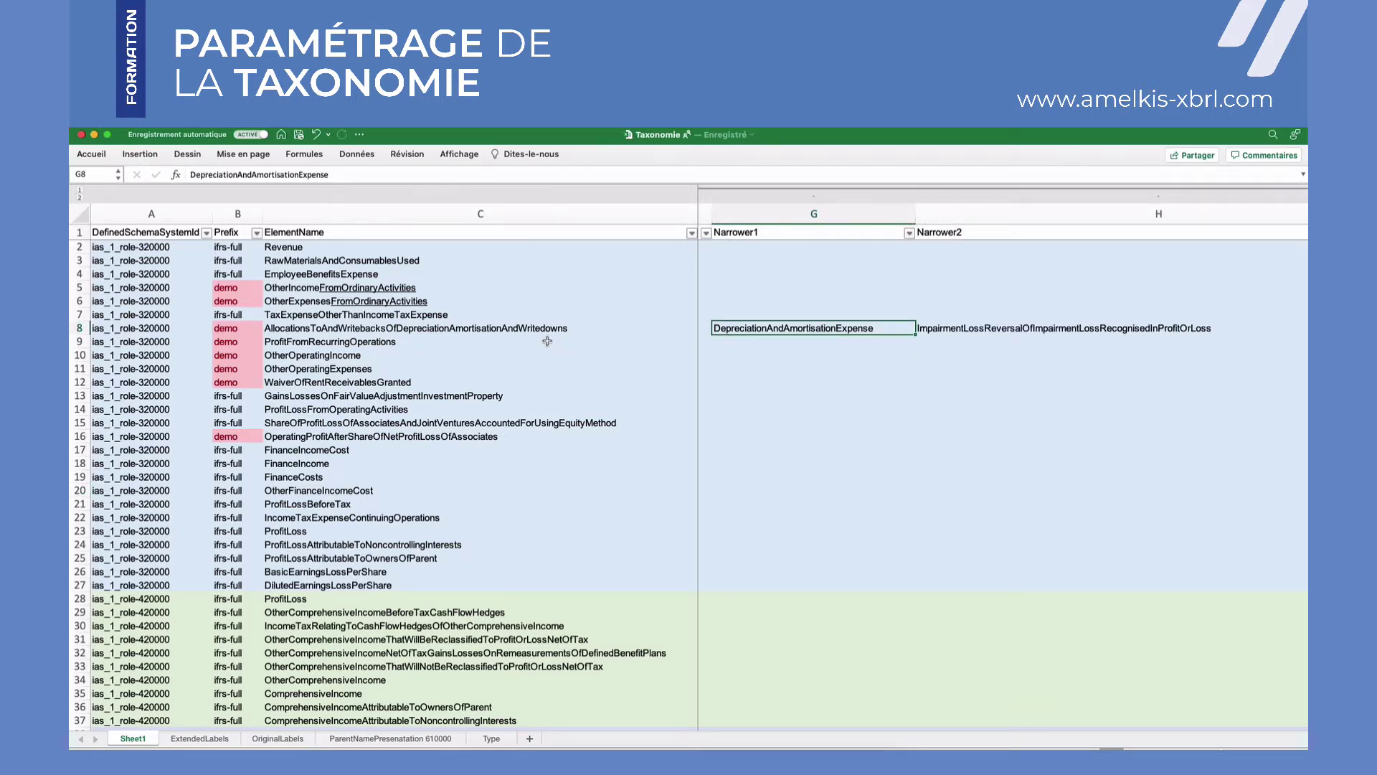
- Look through the Narrower2 to Narrower5 columns and on to the IsInactive, Balance, Period type and LabelRole columns
scroll(872, 410, right, 5)
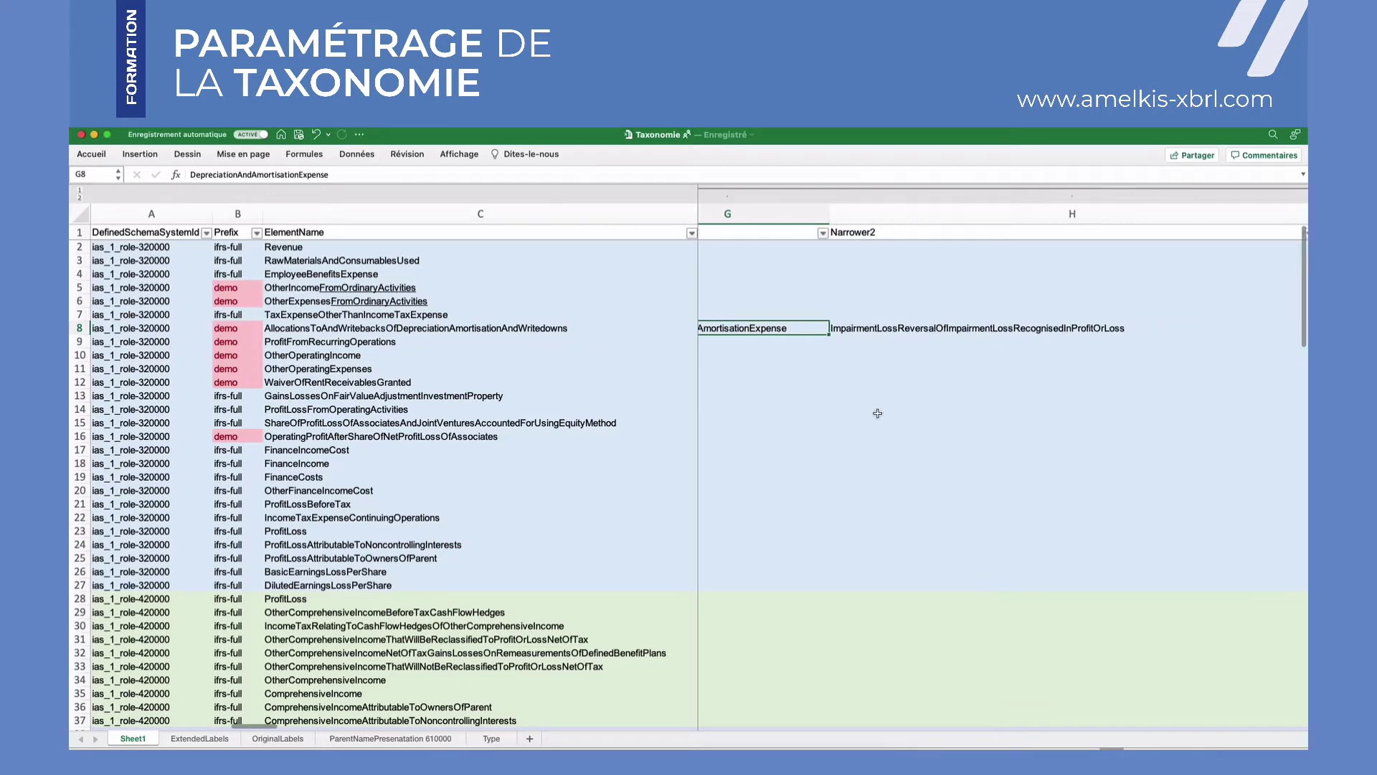
scroll(877, 413, left, 3)
scroll(877, 413, right, 6)
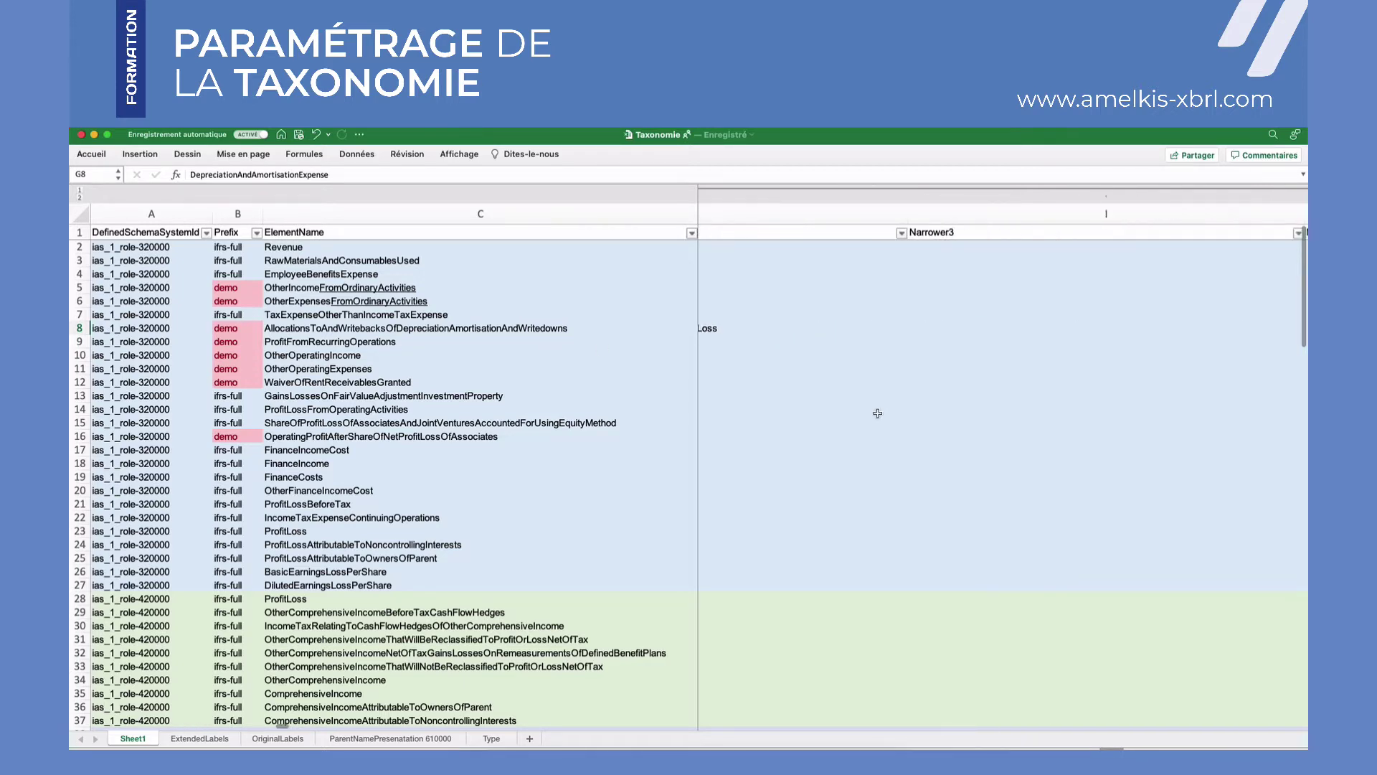
scroll(878, 413, right, 1)
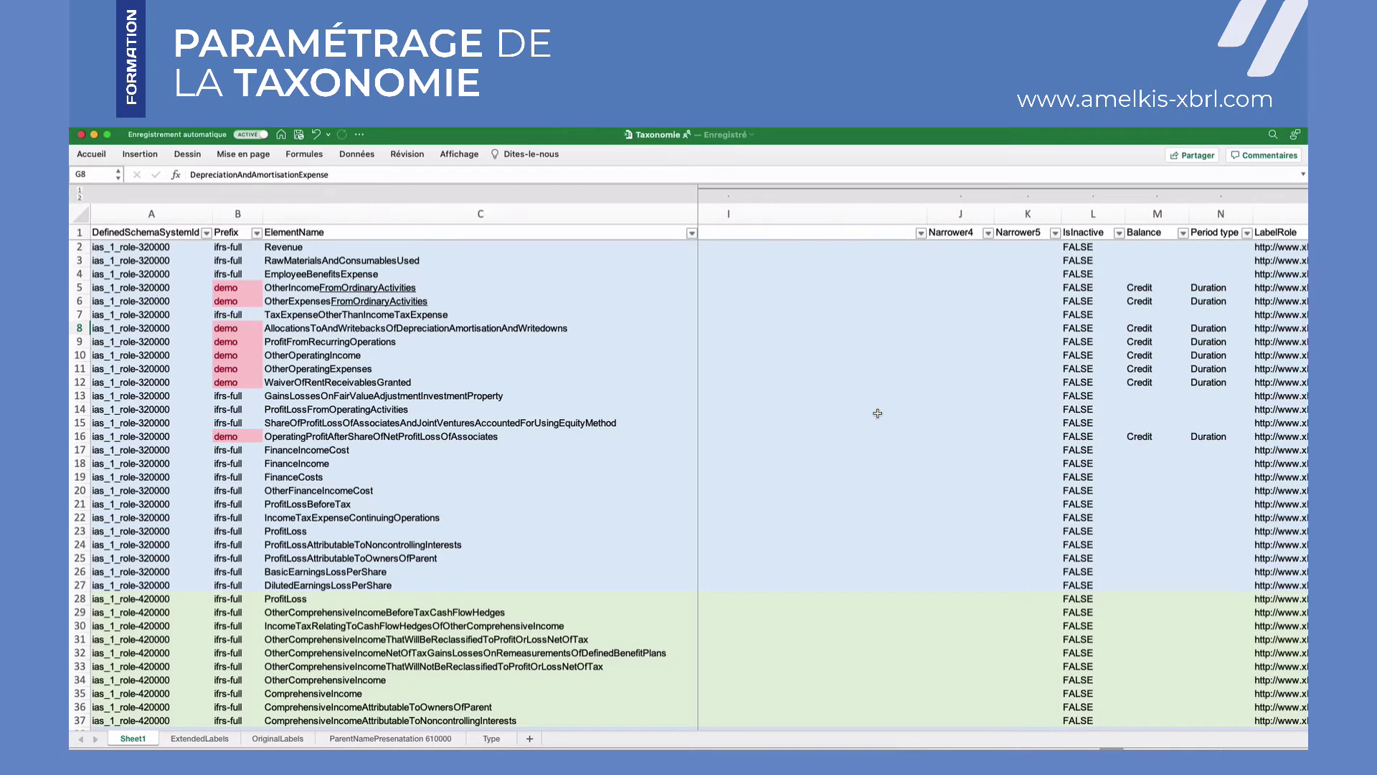
scroll(878, 413, right, 6)
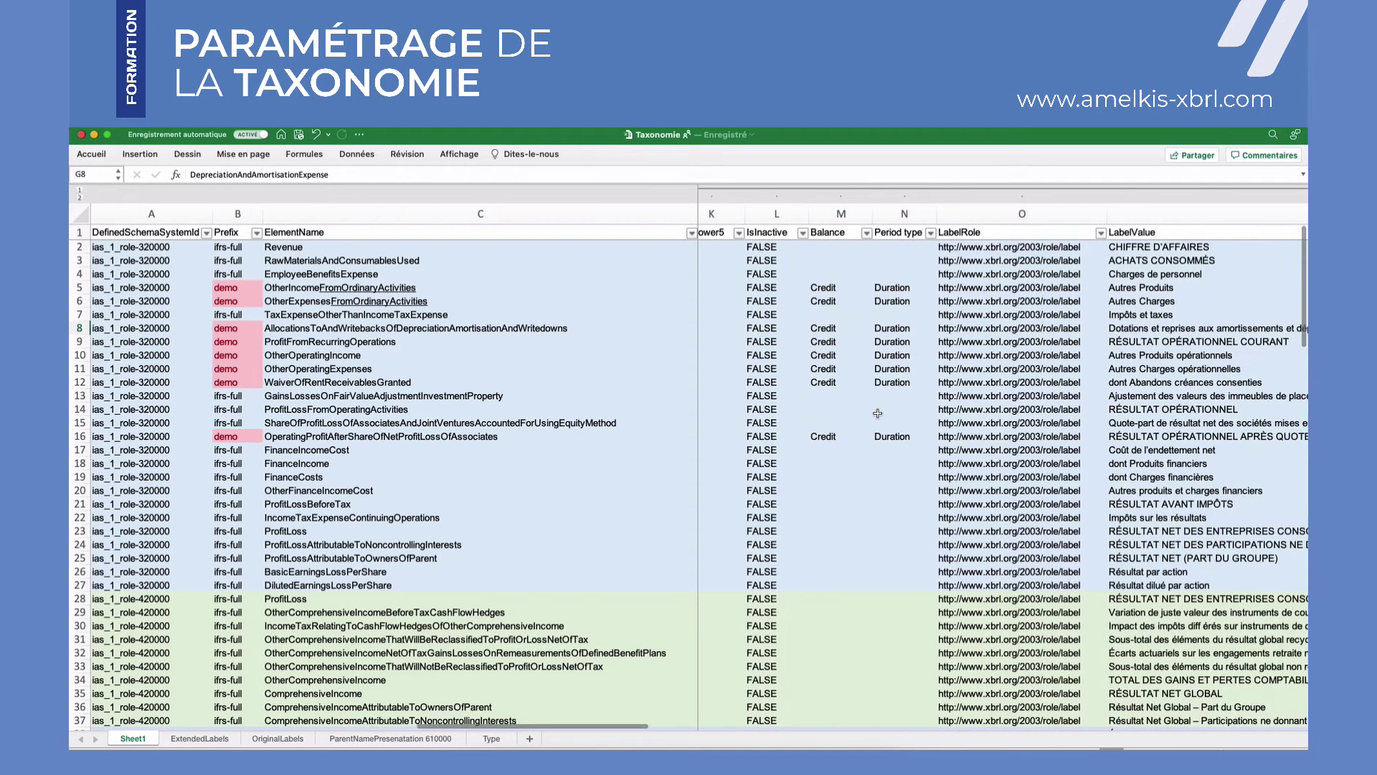
scroll(877, 413, right, 1)
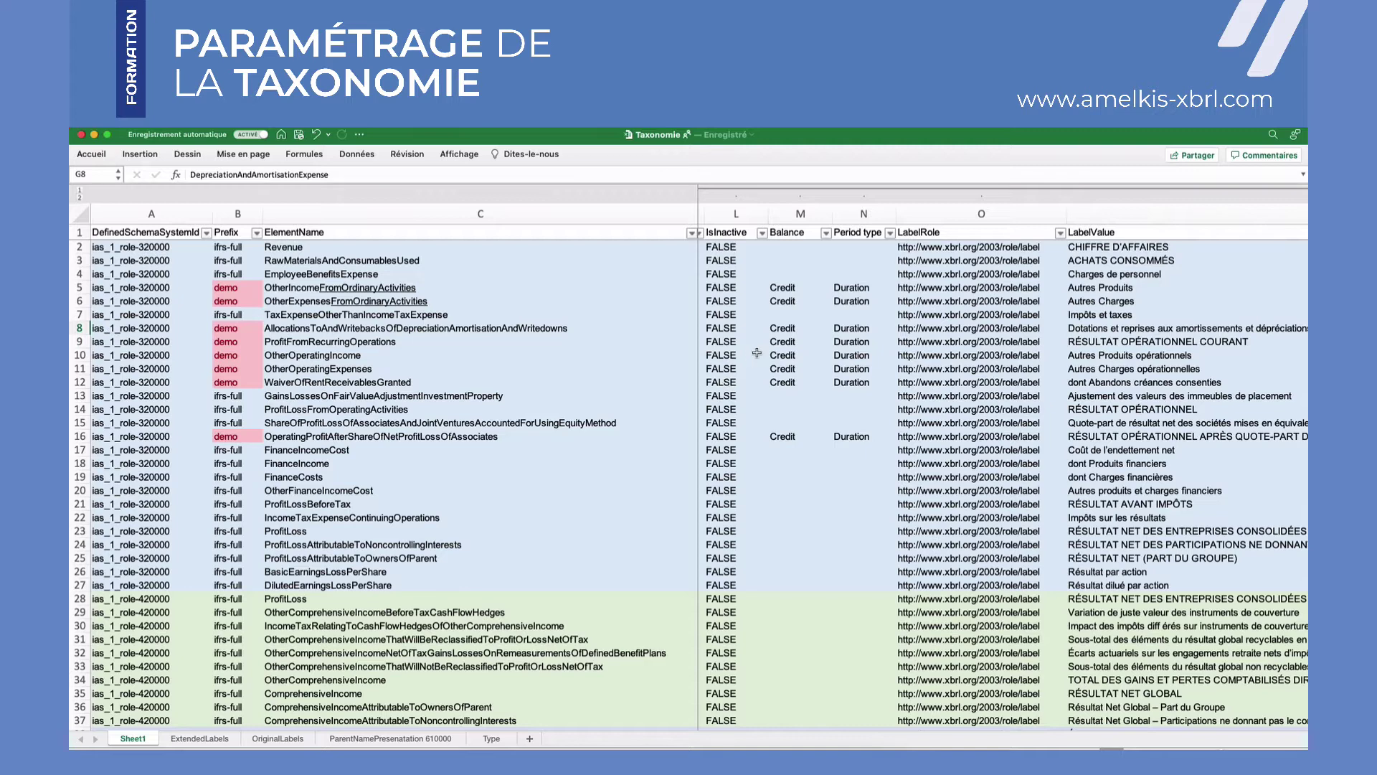
- Select the Balance value of the ProfitFromRecurringOperations row and examine the Balance values down to the cash flow rows
click(784, 344)
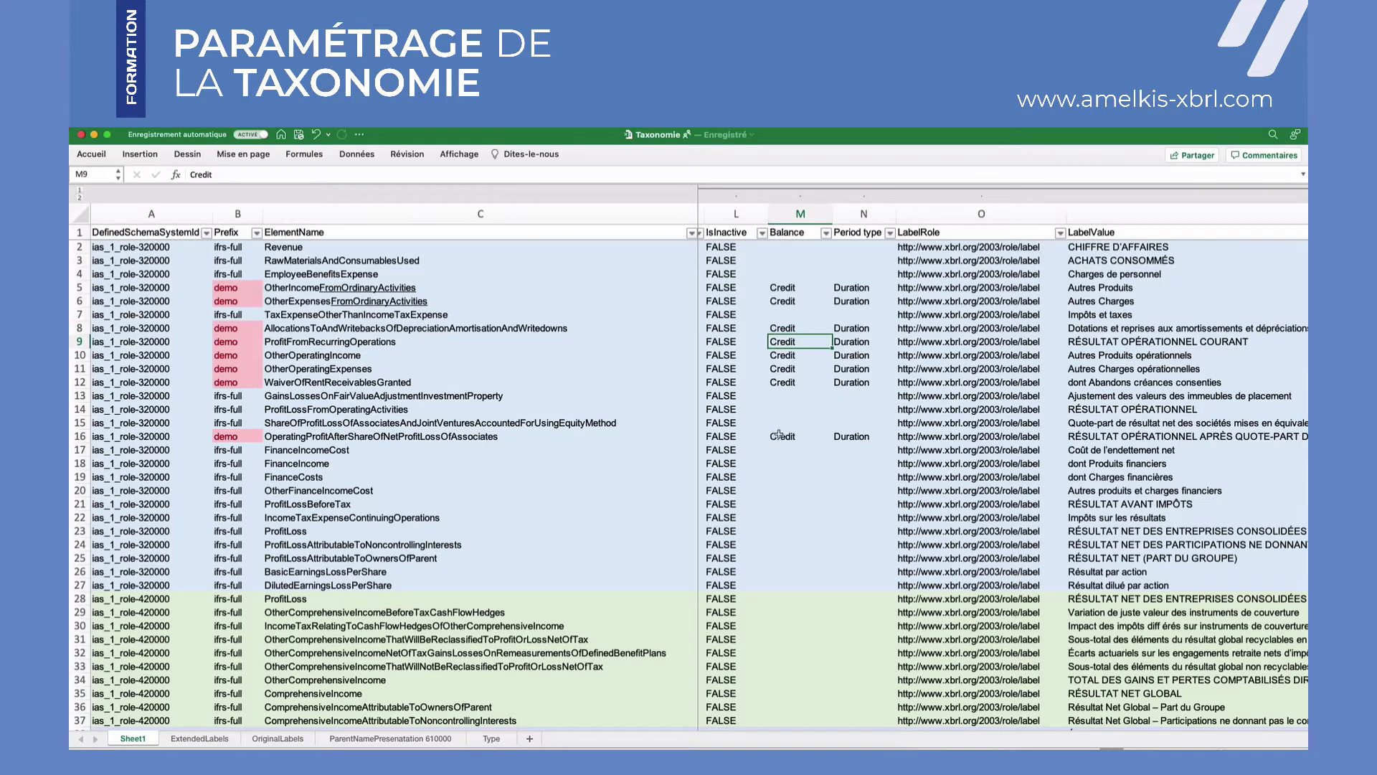
scroll(792, 464, down, 15)
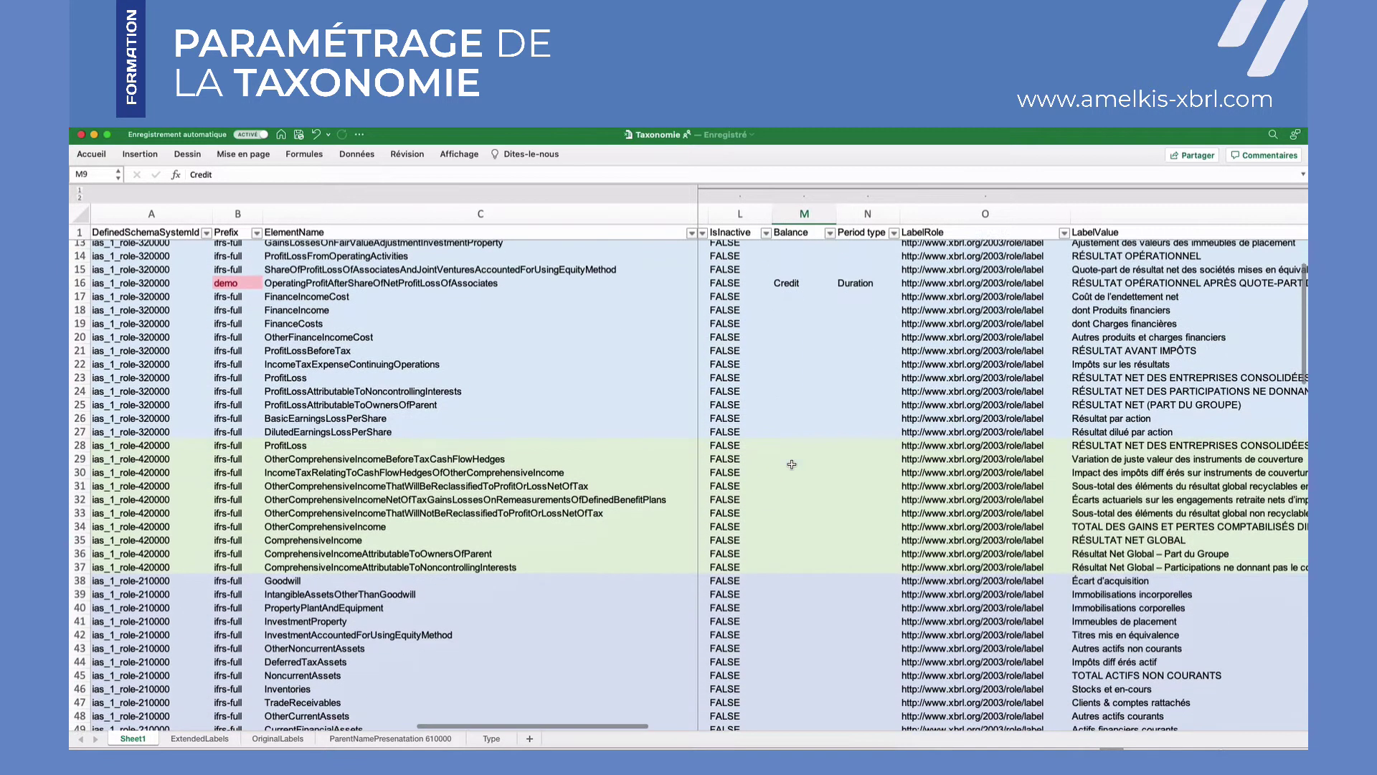
scroll(792, 464, down, 5)
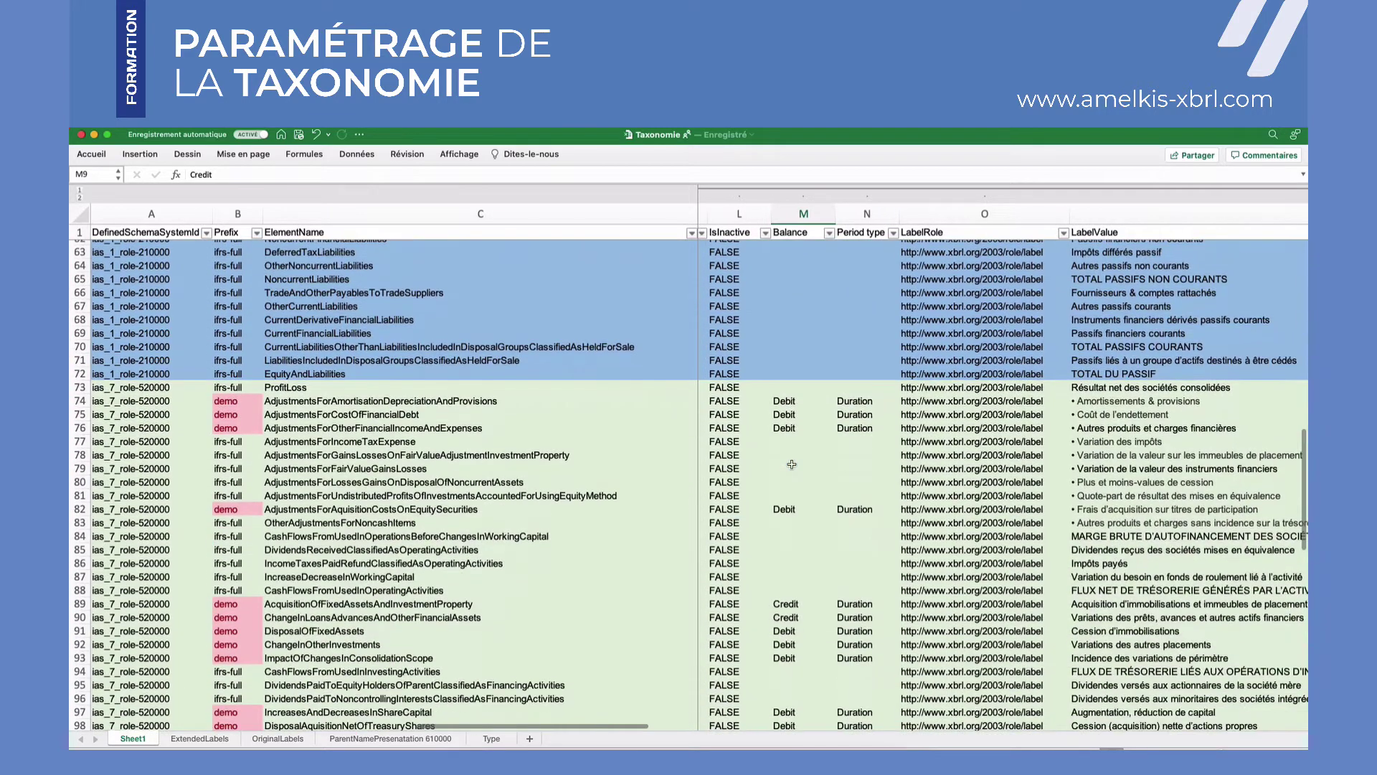
scroll(792, 464, down, 2)
scroll(792, 464, down, 2)
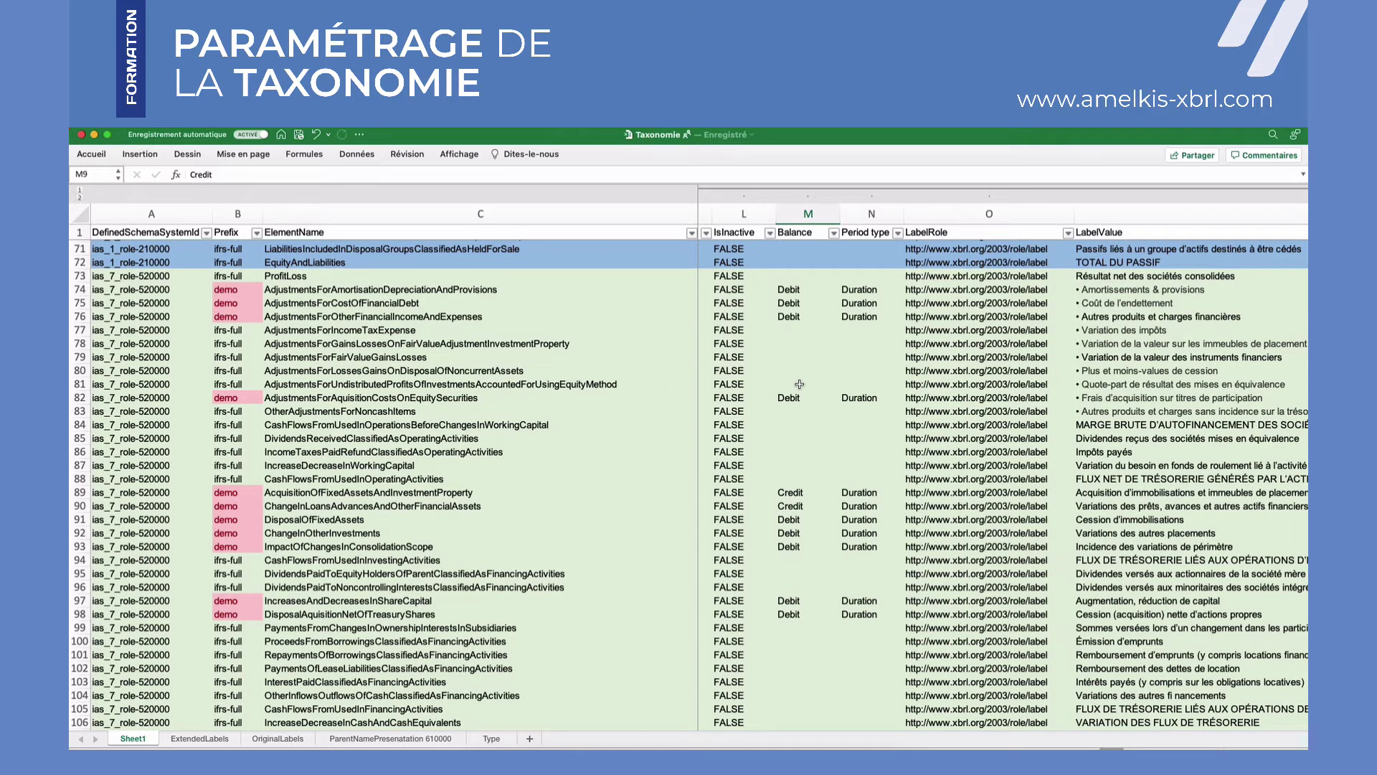
- Look across to the REVERSE column and select the yellow True value of the cash flow statement's ProfitLoss row
scroll(799, 384, right, 5)
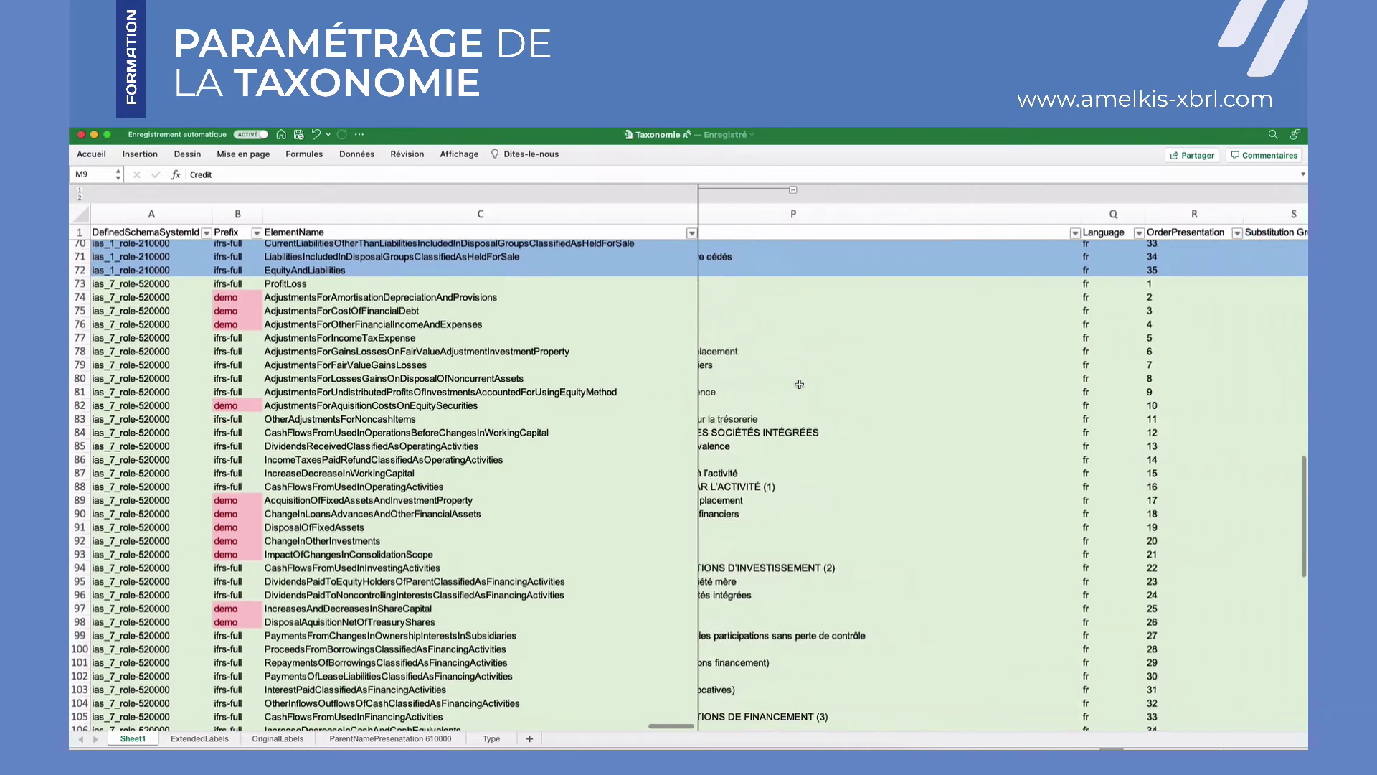
scroll(799, 384, right, 3)
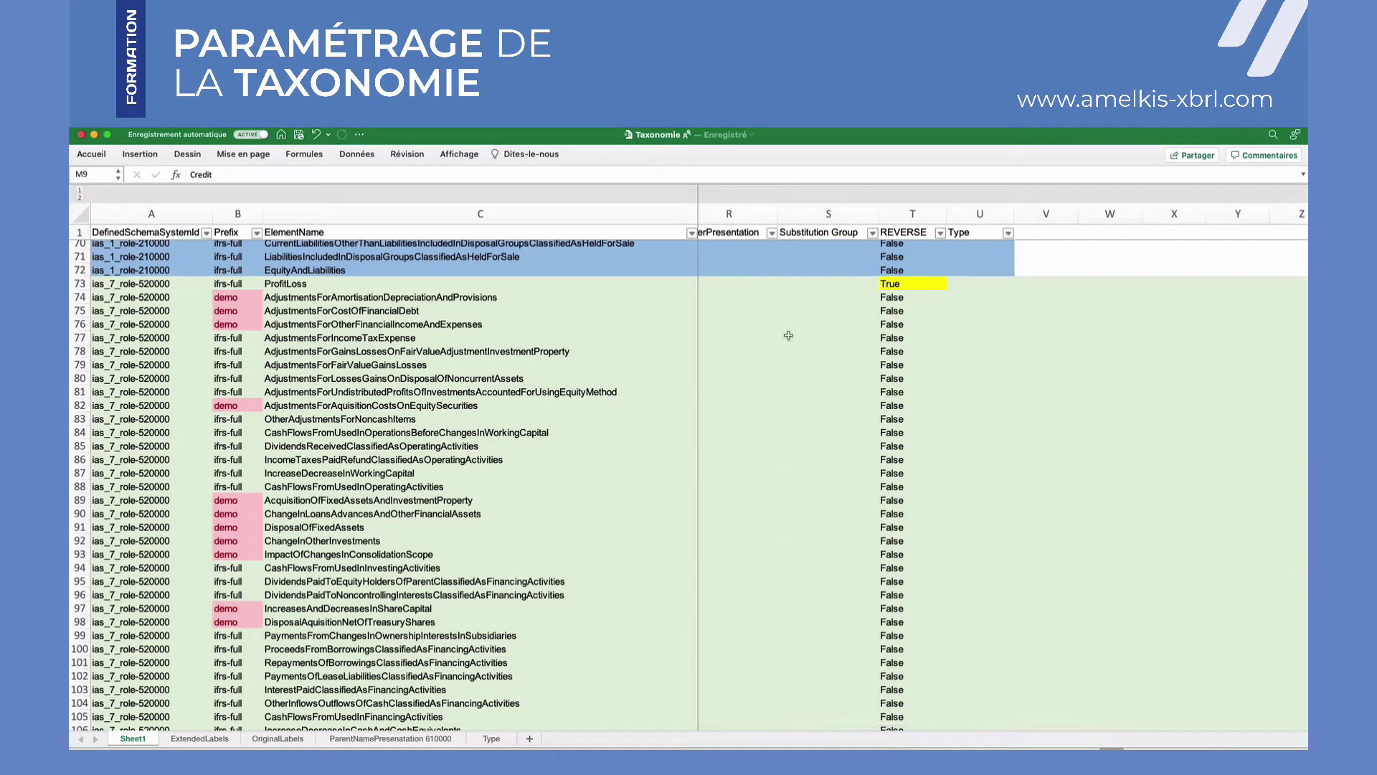
click(907, 282)
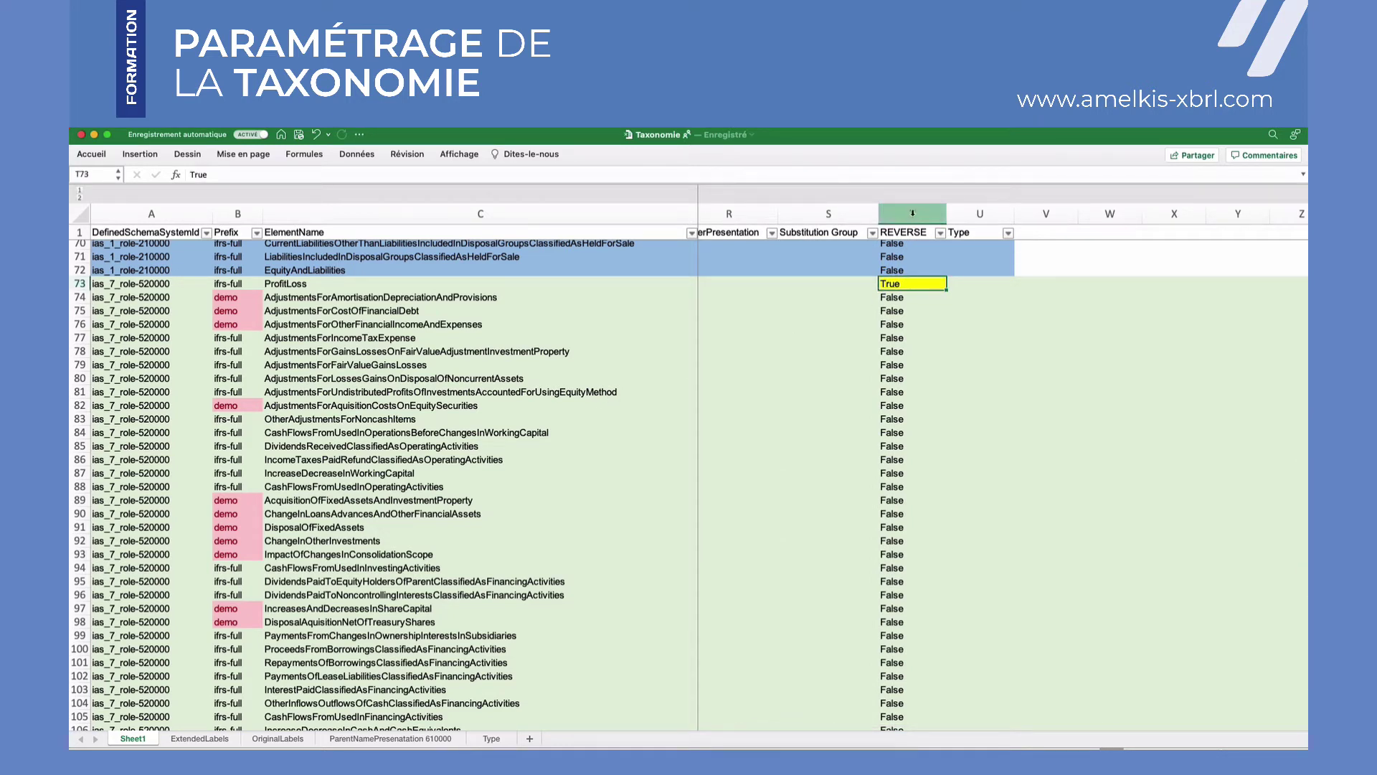
click(915, 219)
click(903, 284)
- Select the cash flow statement's ProfitLoss element name and the AdjustmentsForAquisitionCostsOnEquitySecurities element name
scroll(838, 370, left, 10)
scroll(838, 370, up, 3)
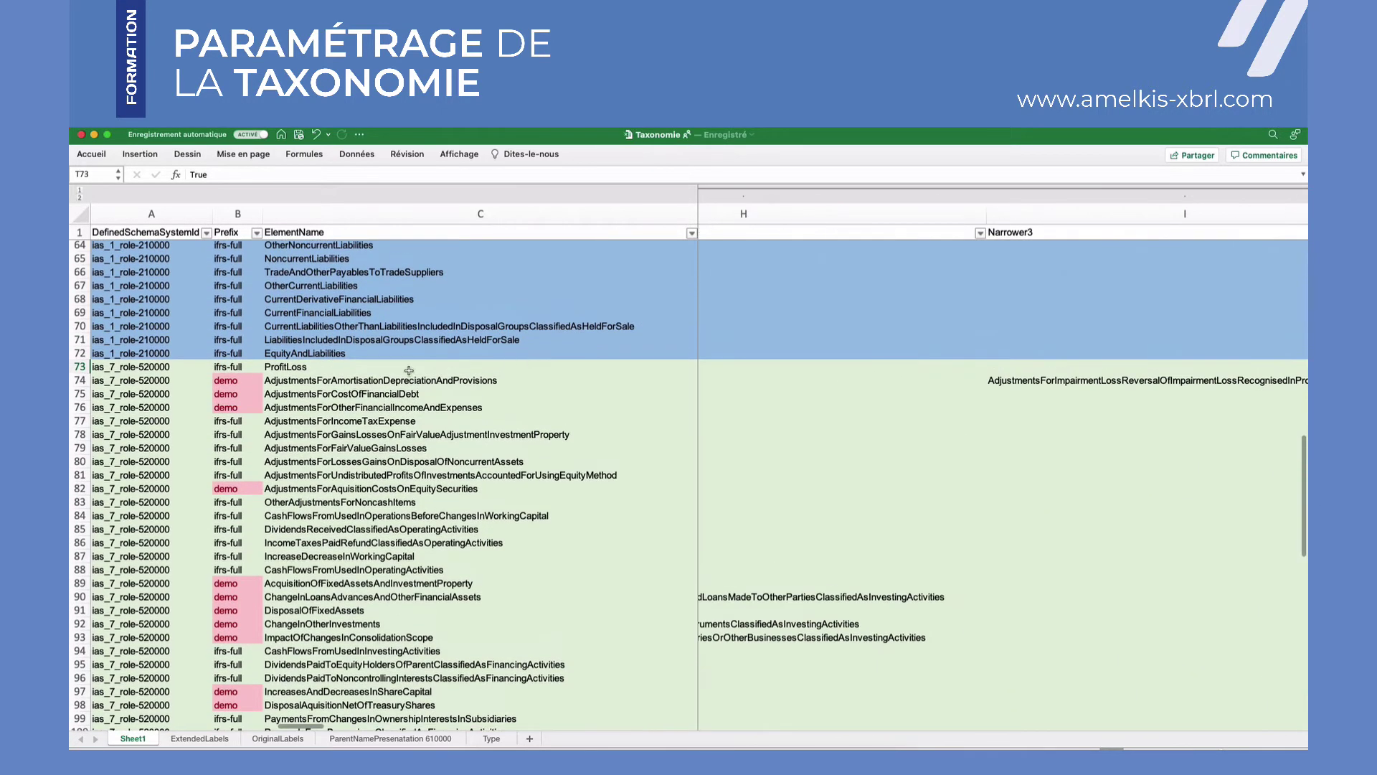
click(319, 364)
scroll(320, 365, down, 2)
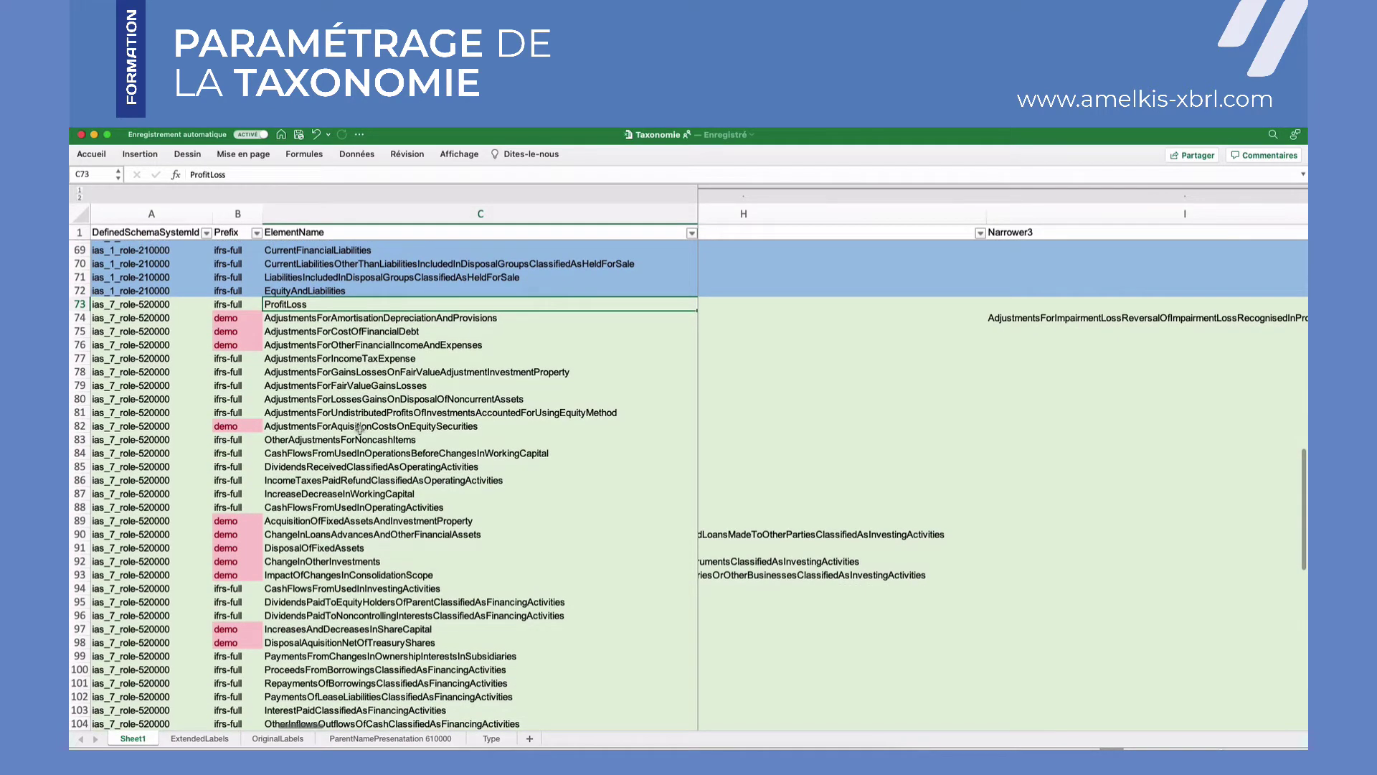
click(359, 428)
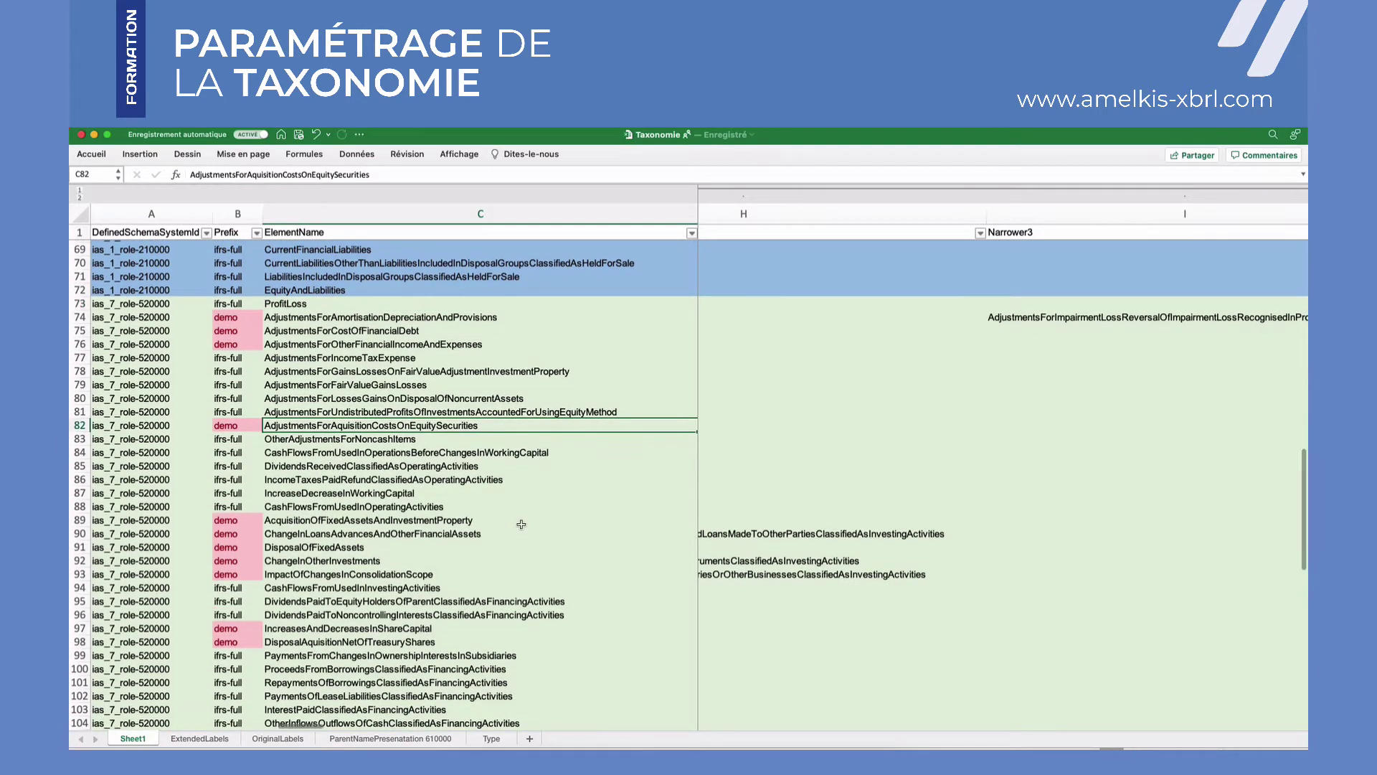
click(889, 469)
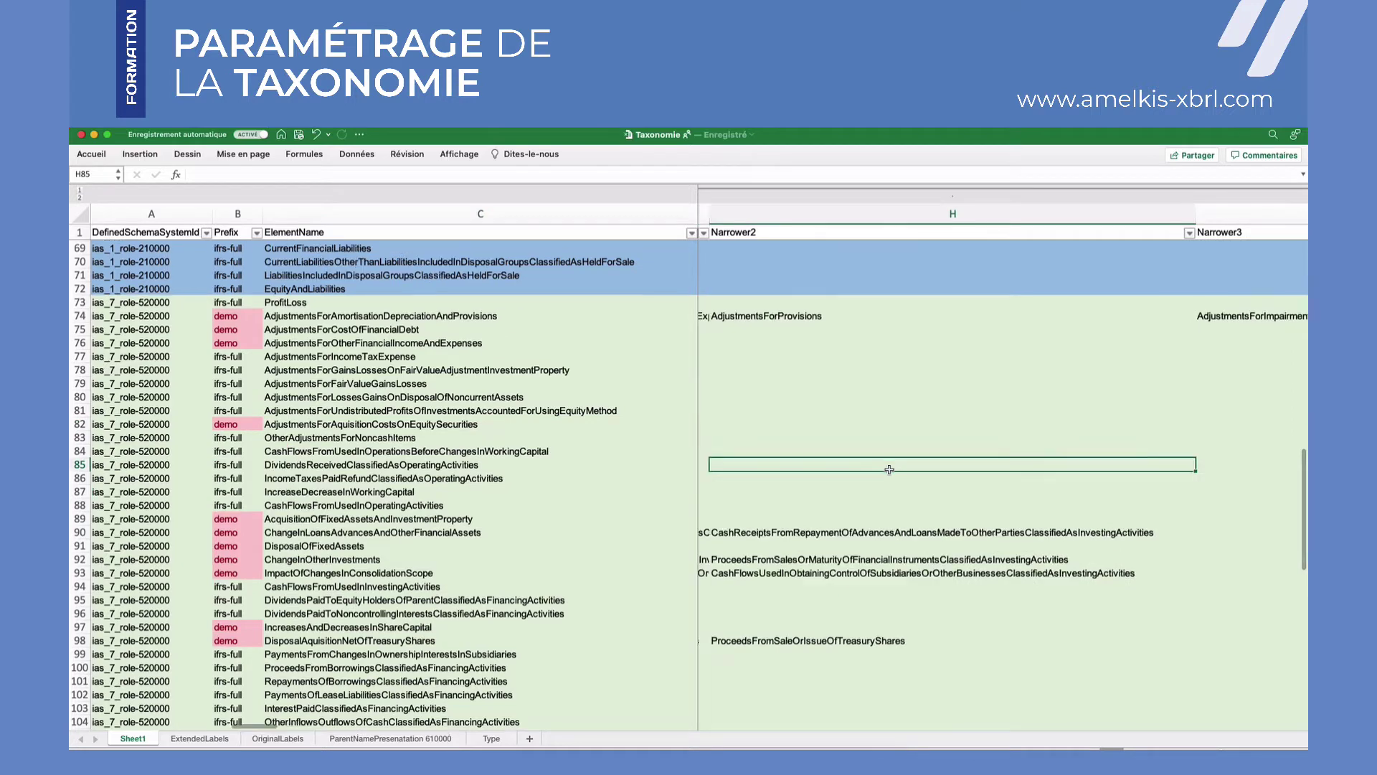
- Check the calculation parent of OtherAdjustmentsForNoncashItems, the ProfitLoss element and the CashFlowsFromUsedInOperationsBeforeChangesInWorkingCapital element
scroll(889, 469, left, 10)
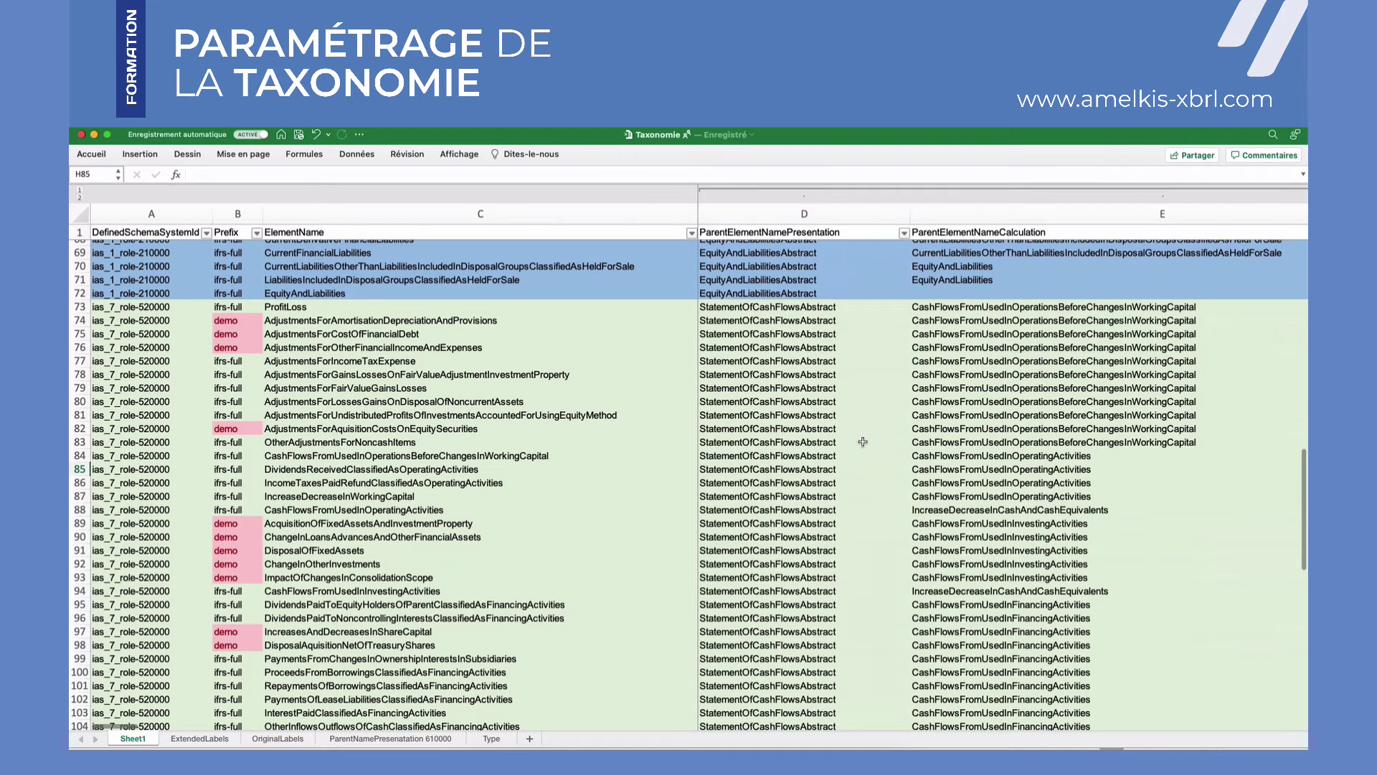
click(979, 442)
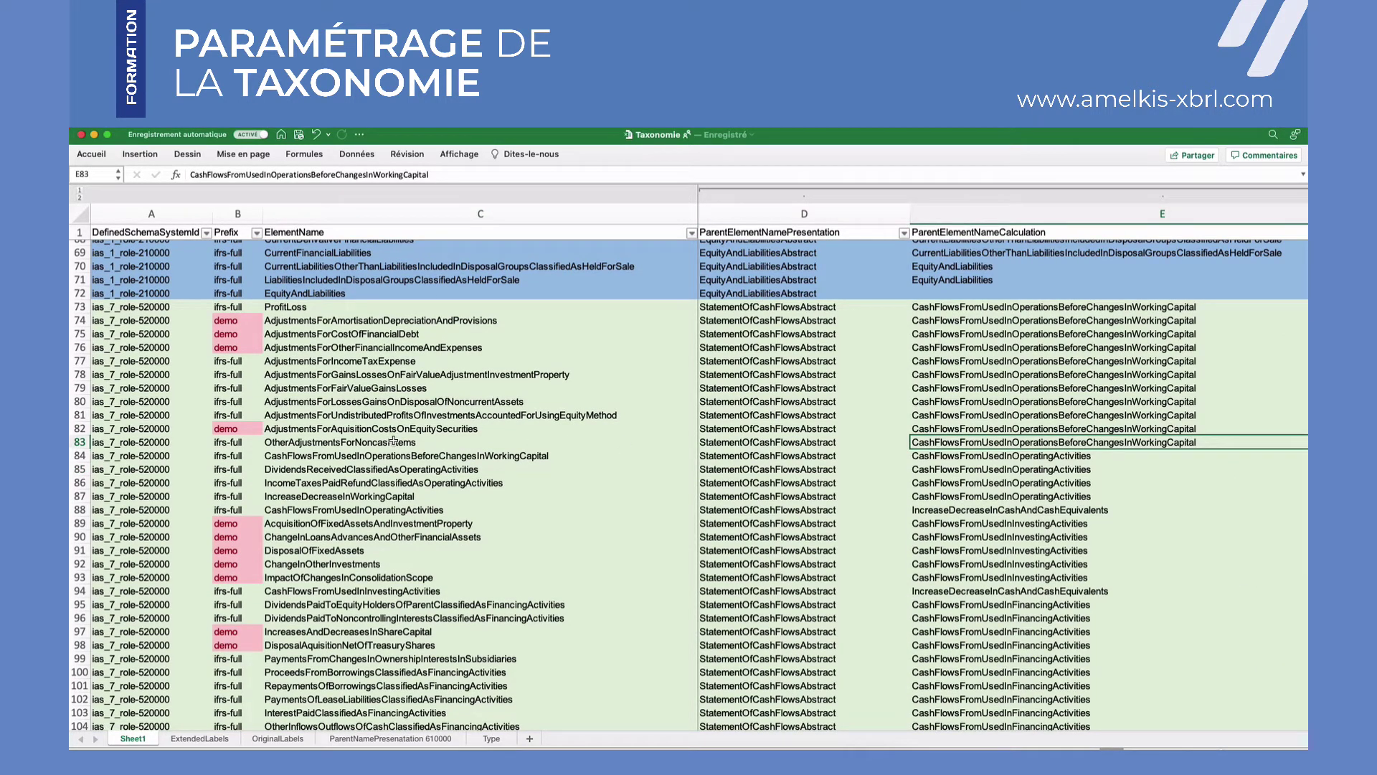
click(342, 304)
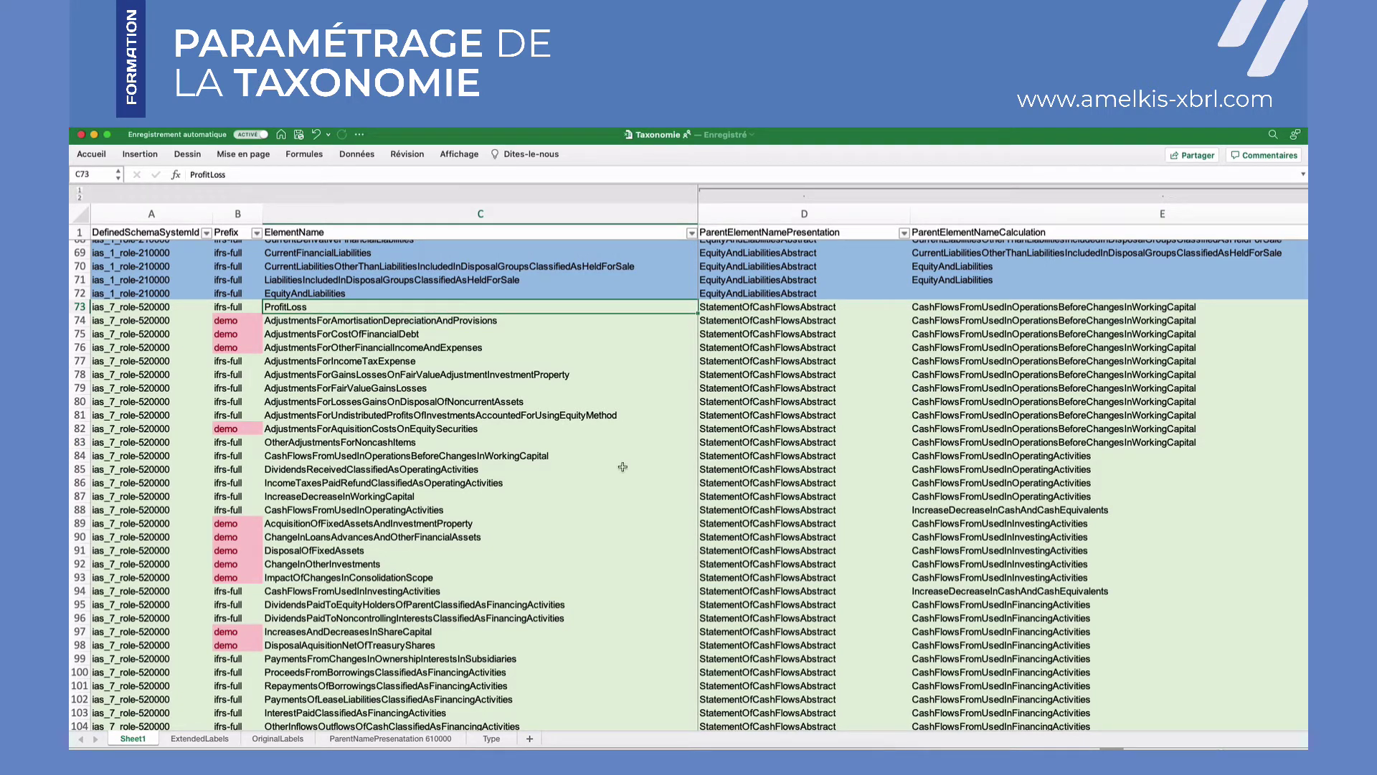
click(556, 455)
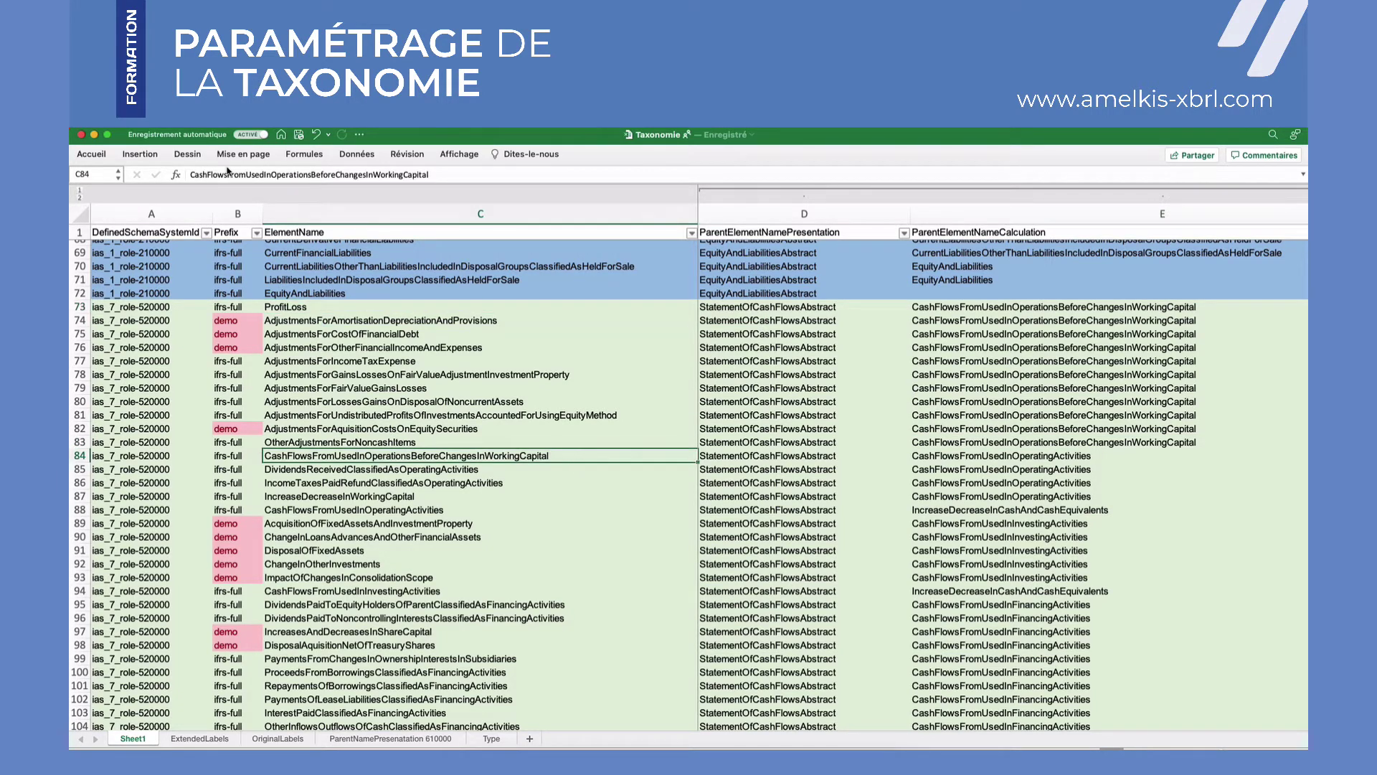
- Return to the REVERSE and Type columns and compare the ProfitLoss row's REVERSE value with the other cash flow rows
scroll(746, 362, right, 10)
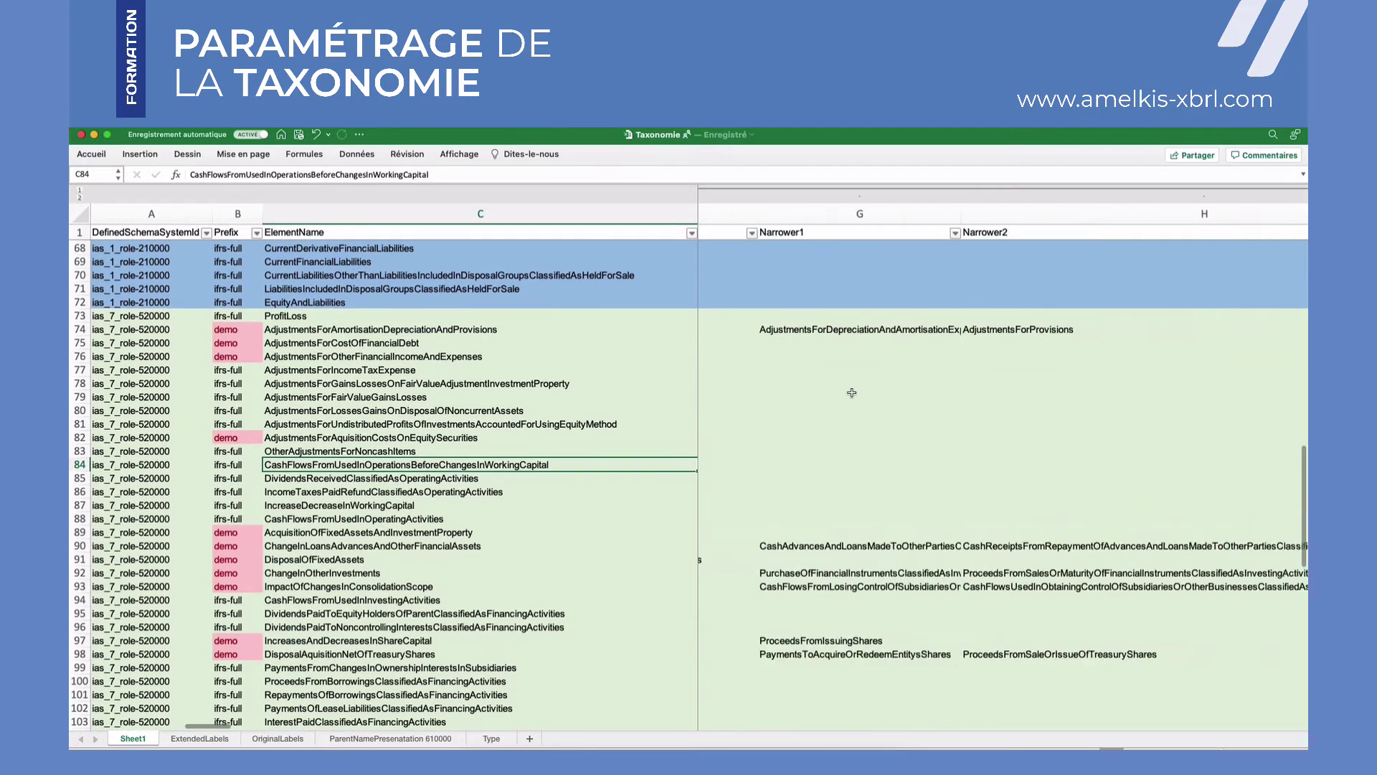
scroll(851, 393, right, 10)
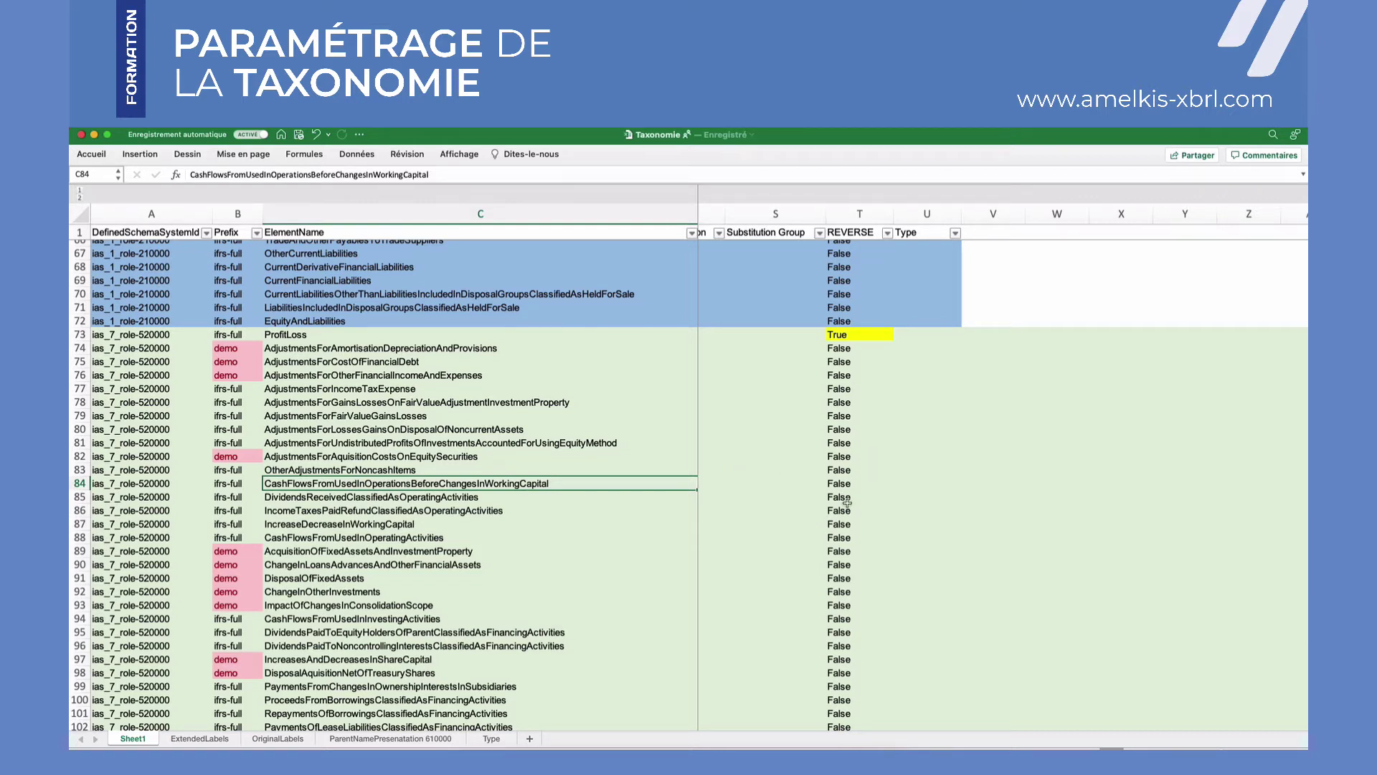
scroll(850, 340, right, 2)
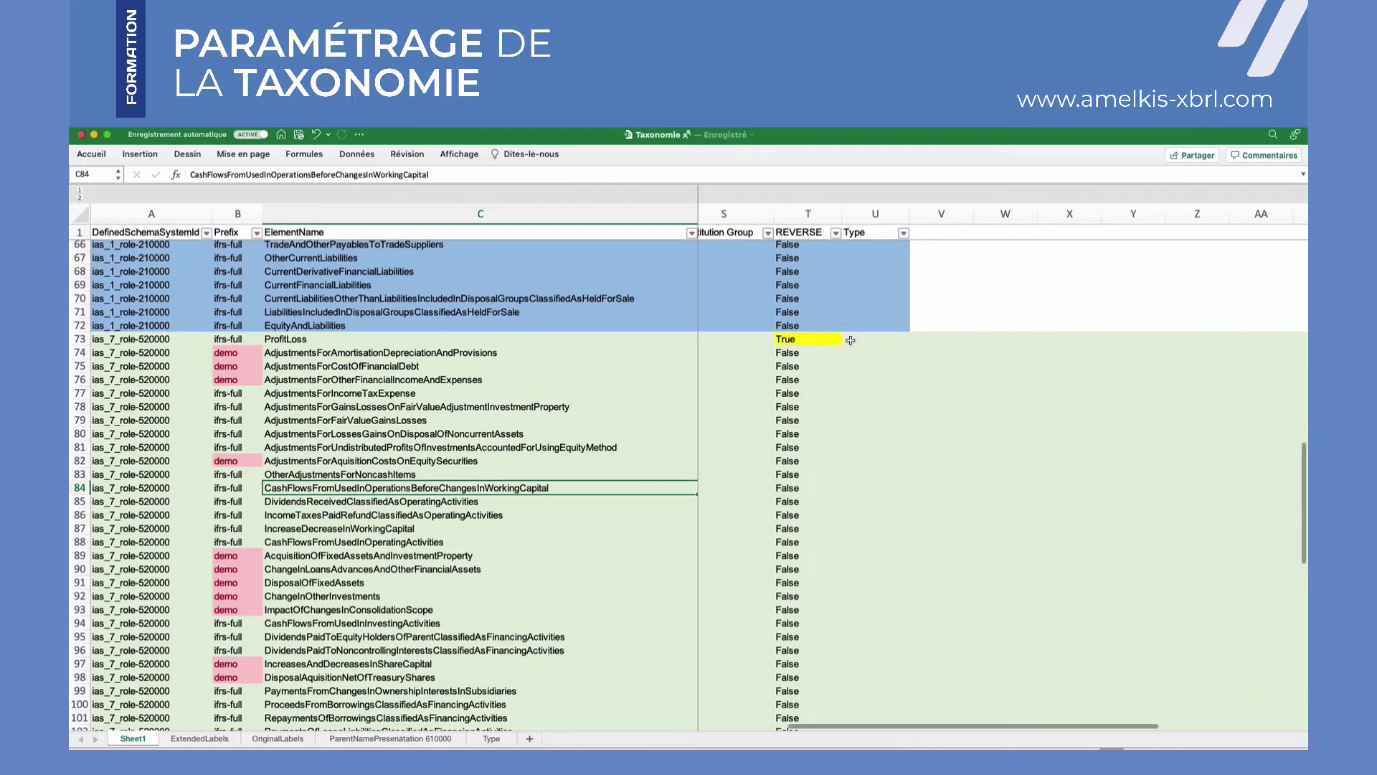
scroll(850, 340, down, 1)
scroll(851, 340, right, 2)
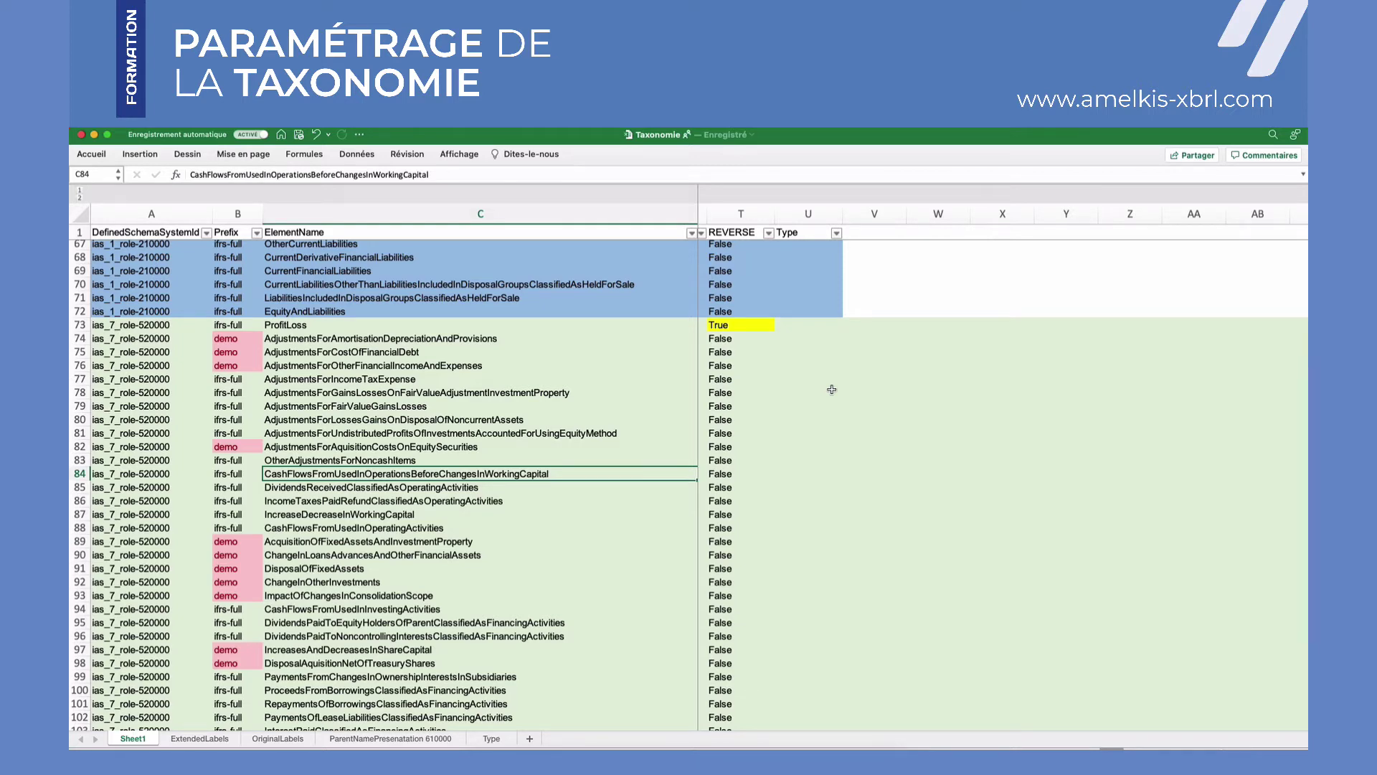
- Bring up the Period type column and select the Duration value of the OtherIncomeFromOrdinaryActivities row
scroll(832, 388, left, 10)
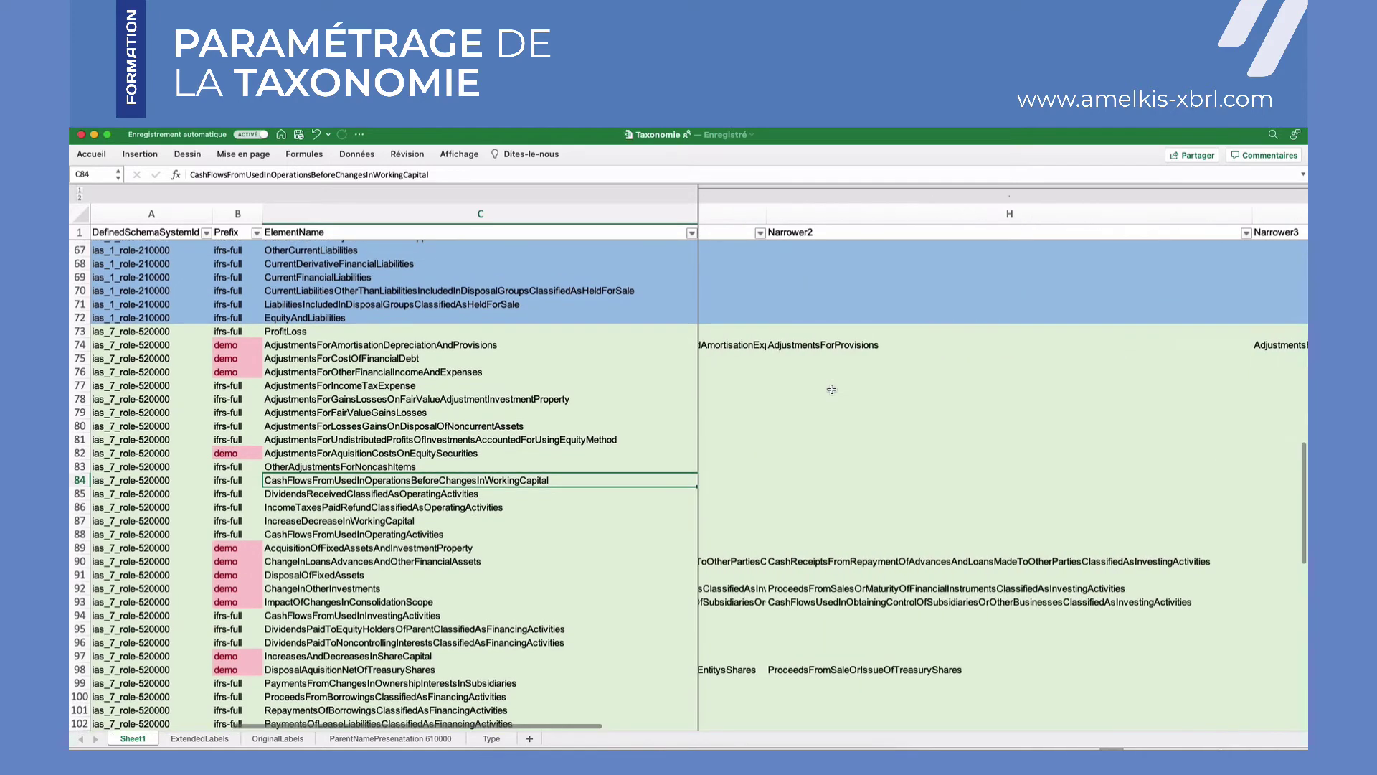
scroll(831, 389, right, 8)
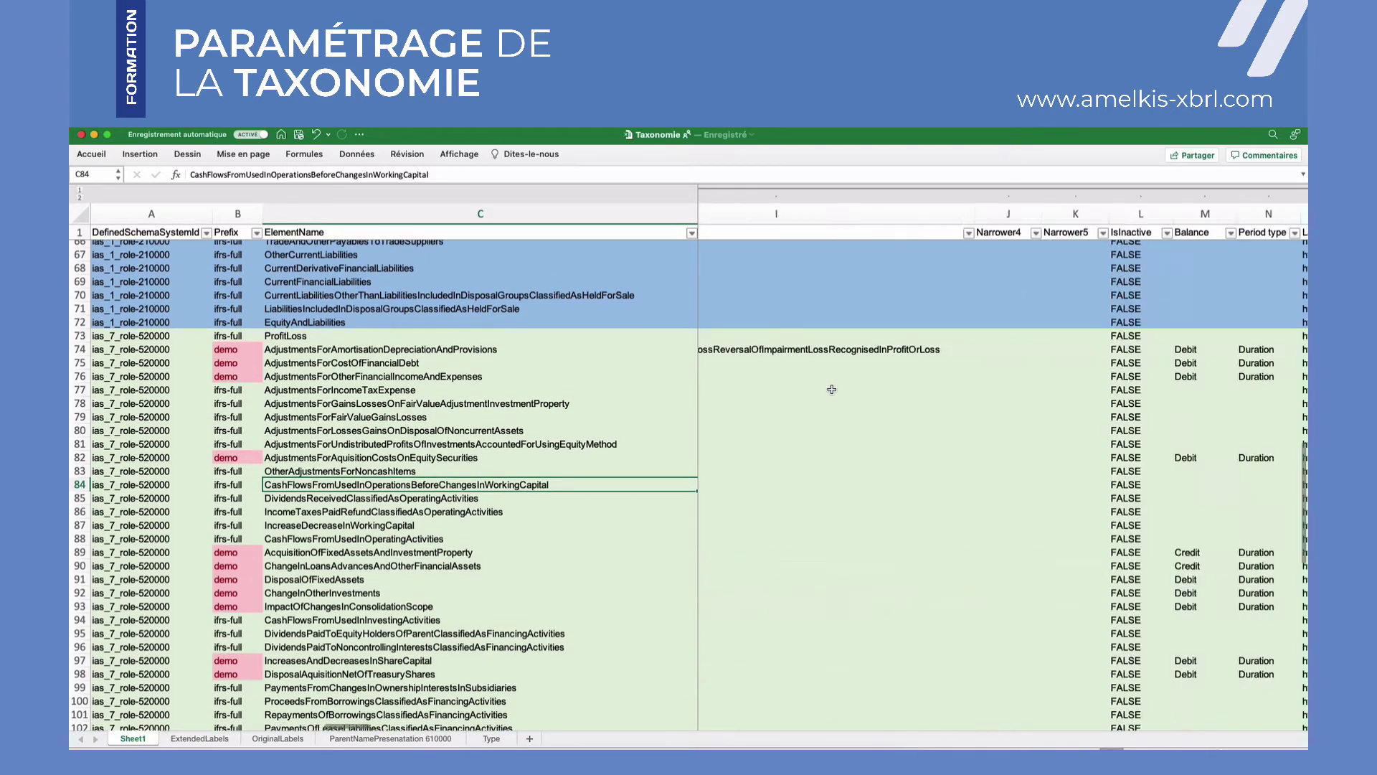
scroll(775, 392, right, 2)
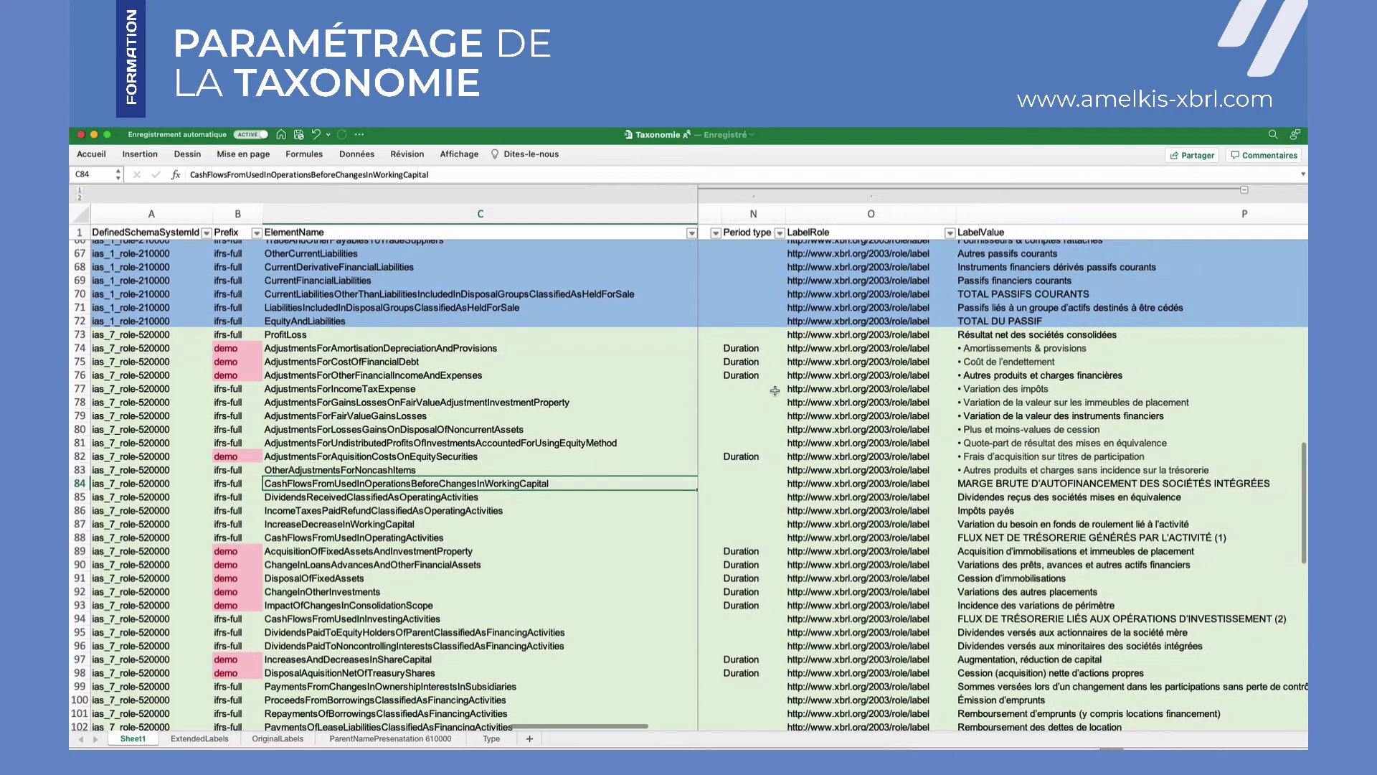
click(746, 420)
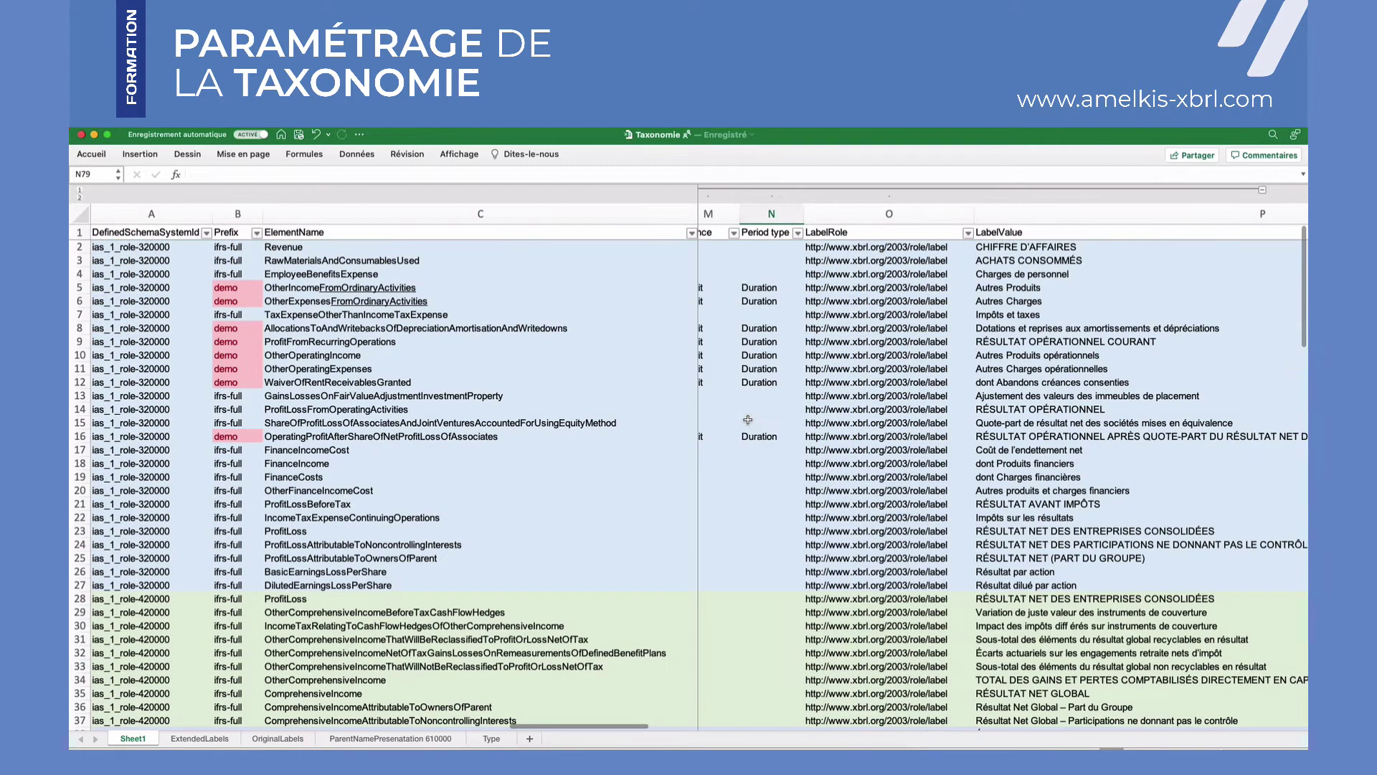
scroll(747, 420, up, 20)
scroll(780, 329, left, 1)
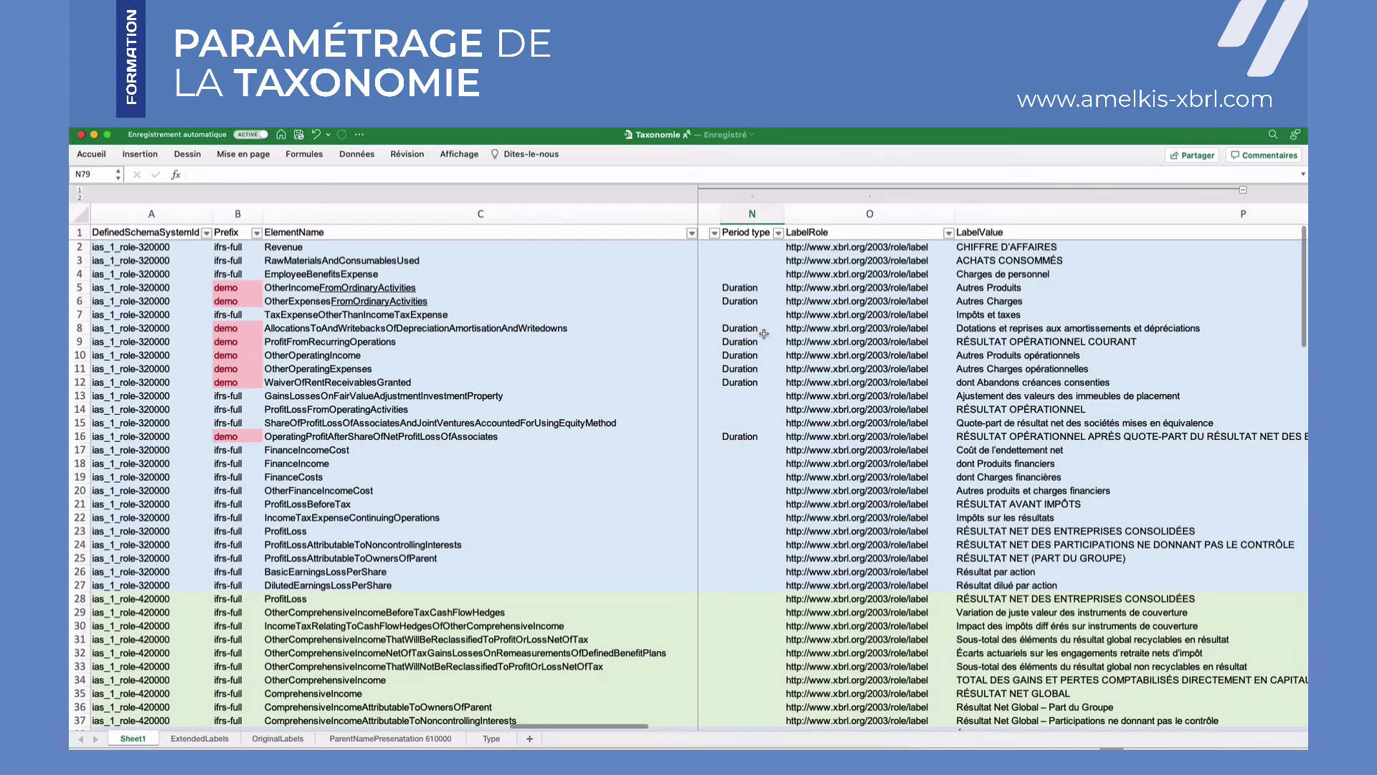
click(752, 284)
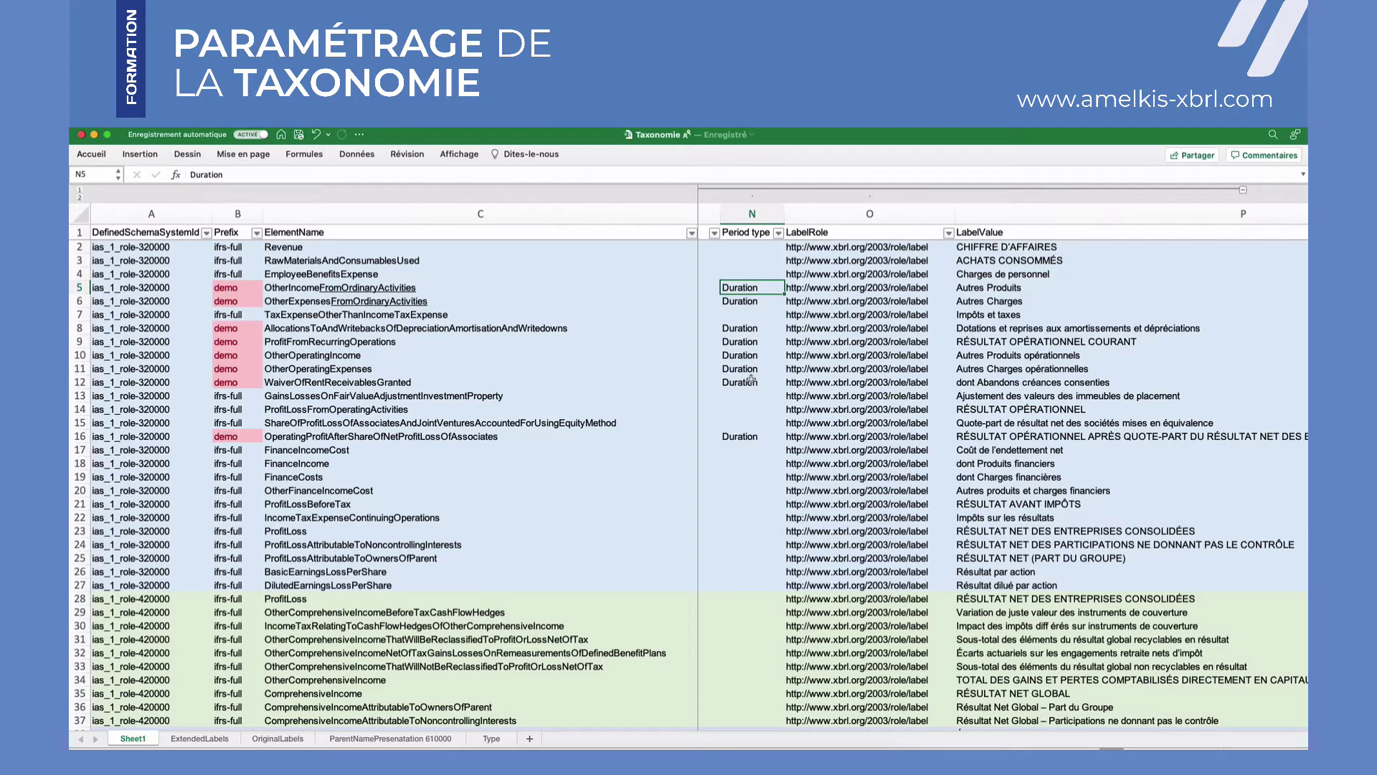
- Select the Instant period types of the ReservesAndSharePremium and EarningsOfTheYear rows, and the DeferredTaxLiabilities row's Period type cell
scroll(735, 553, down, 15)
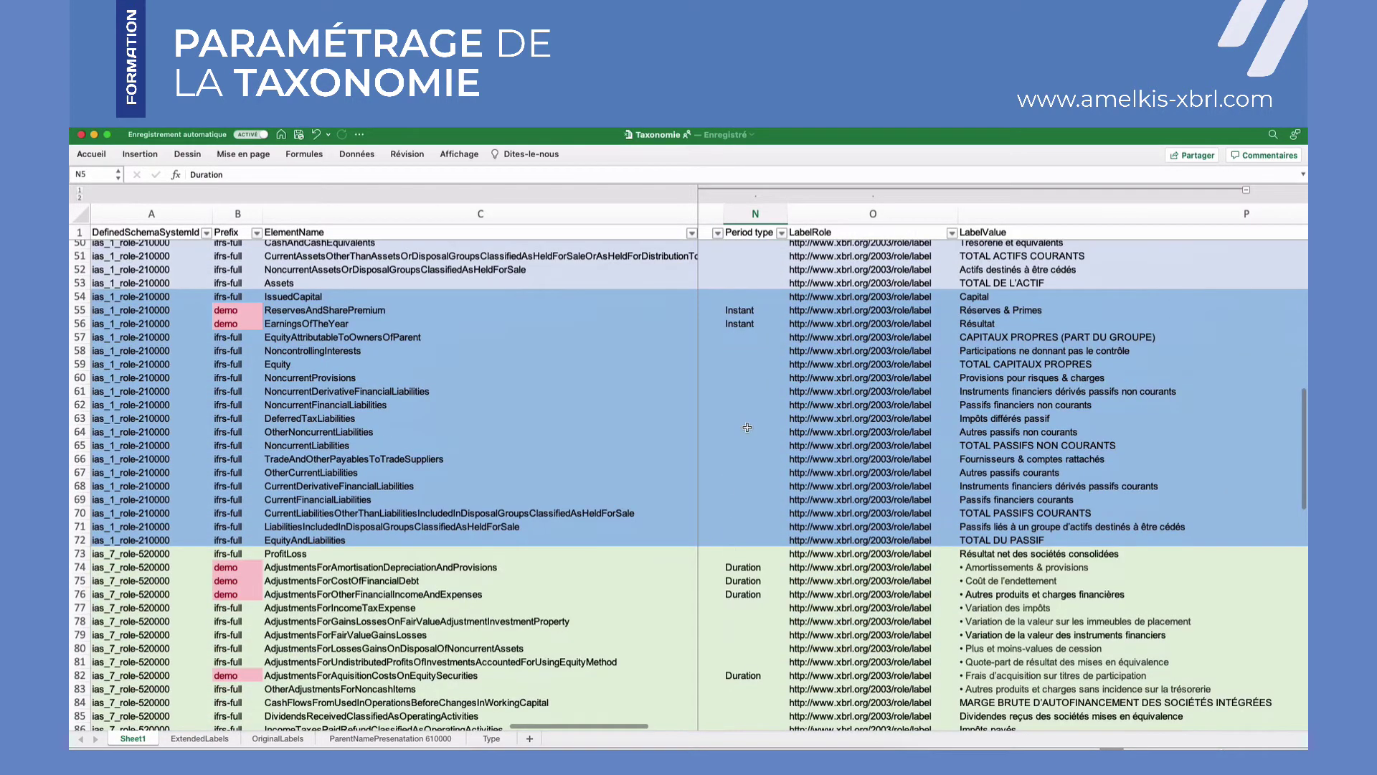
drag(746, 310, 746, 323)
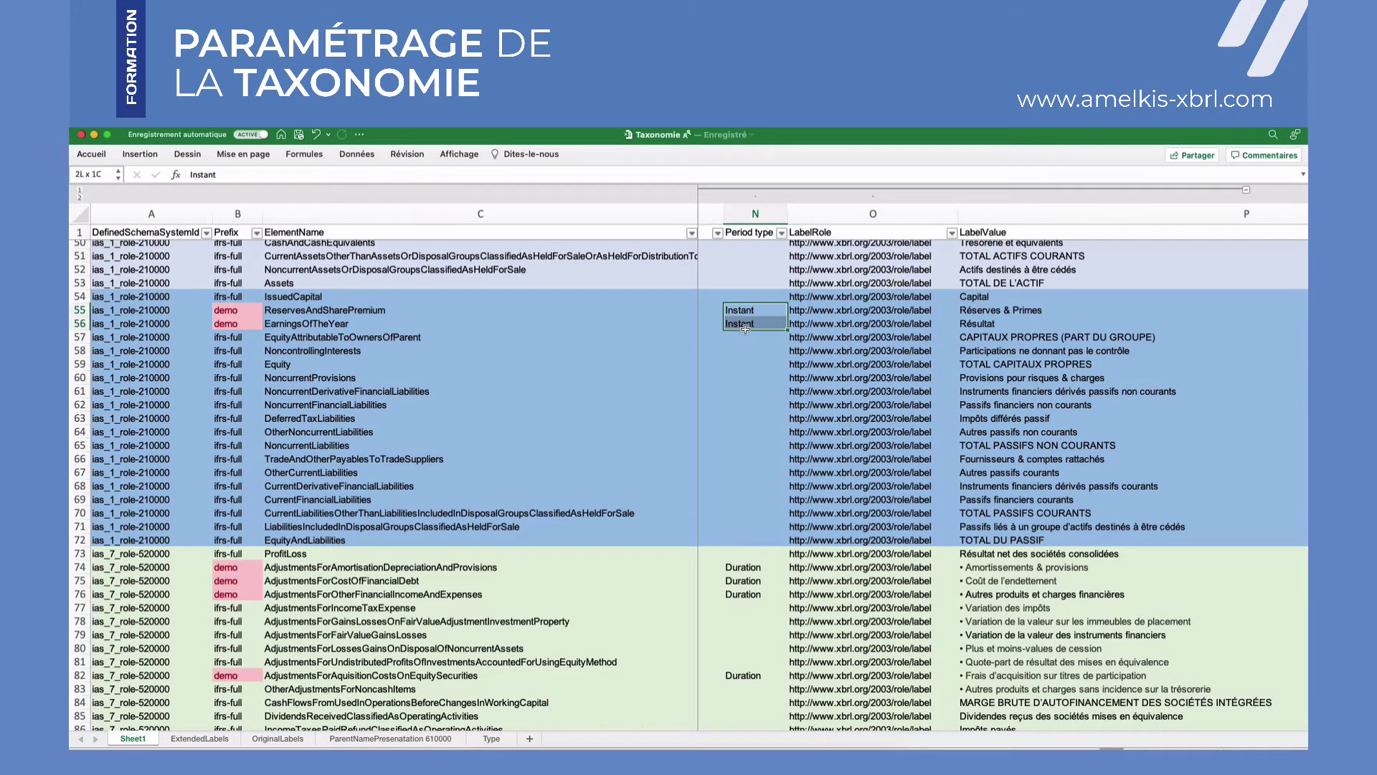
click(749, 419)
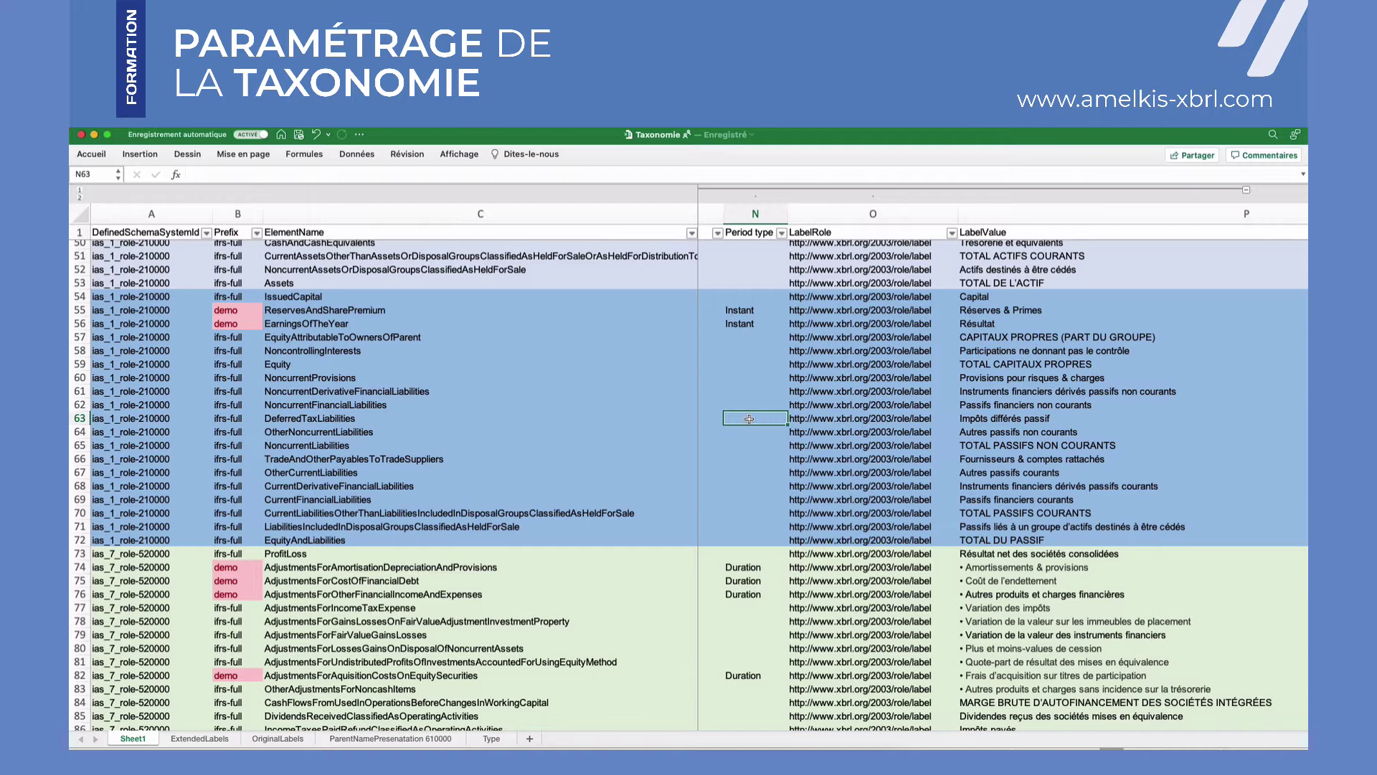
- Select the LabelRole of the NoncurrentDerivativeFinancialLiabilities row and examine the label roles and values back up to the first row
scroll(749, 418, right, 2)
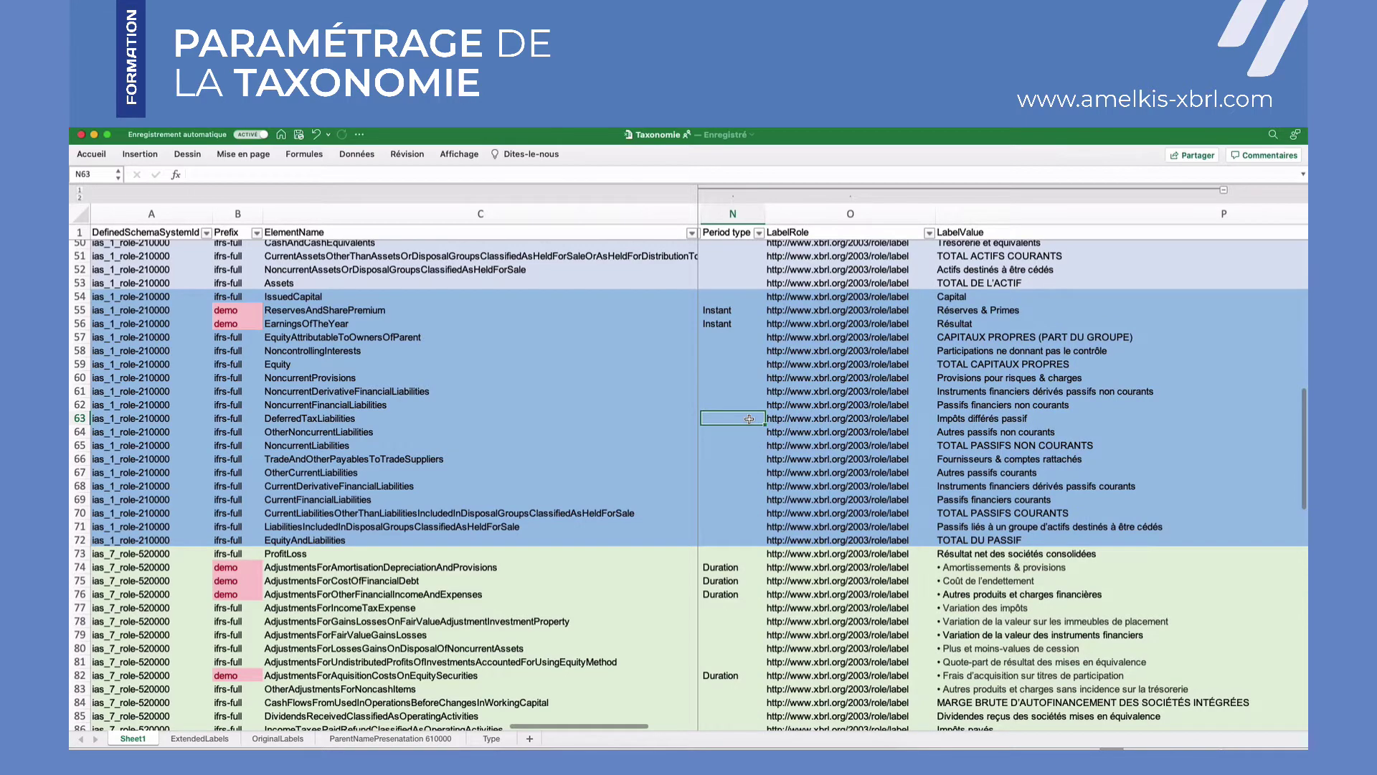
click(866, 392)
scroll(868, 392, right, 2)
scroll(871, 391, up, 1)
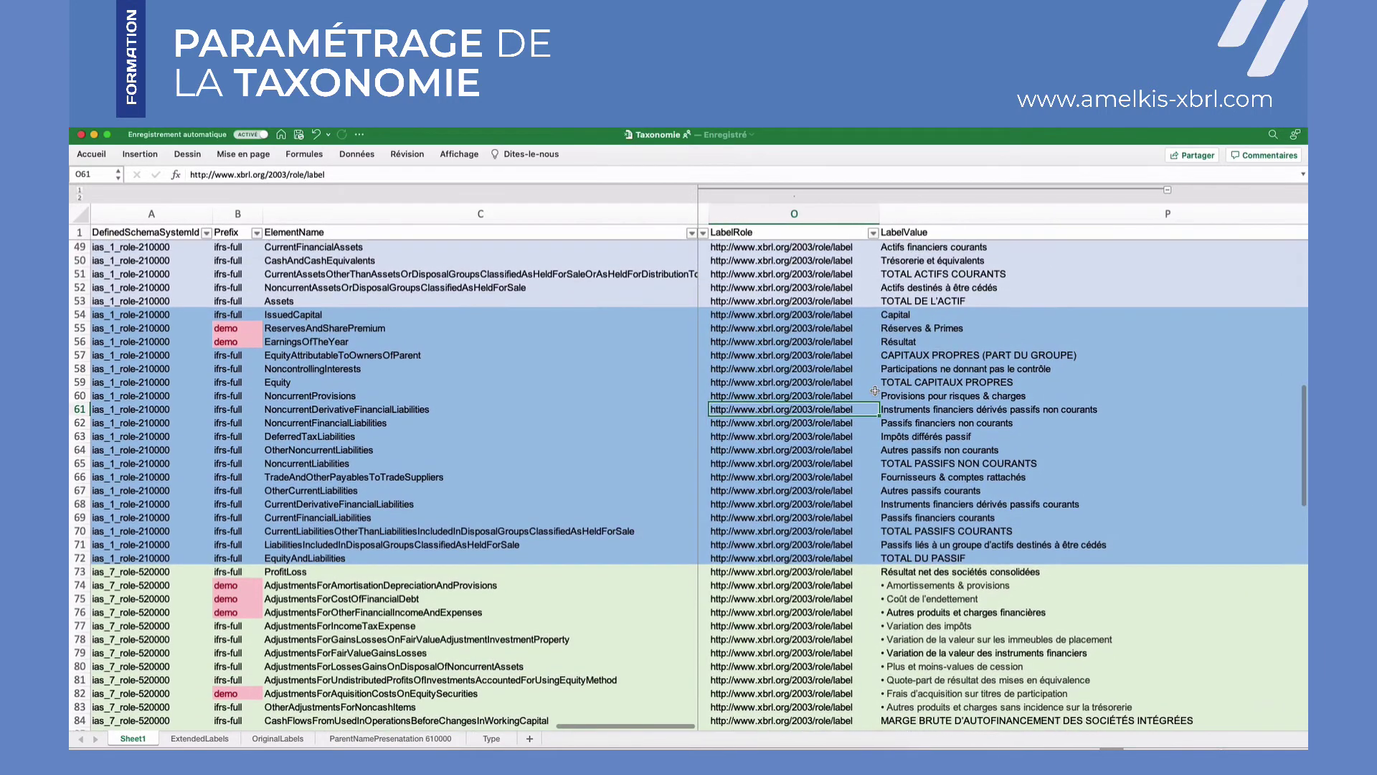
scroll(876, 391, right, 1)
scroll(871, 389, up, 1)
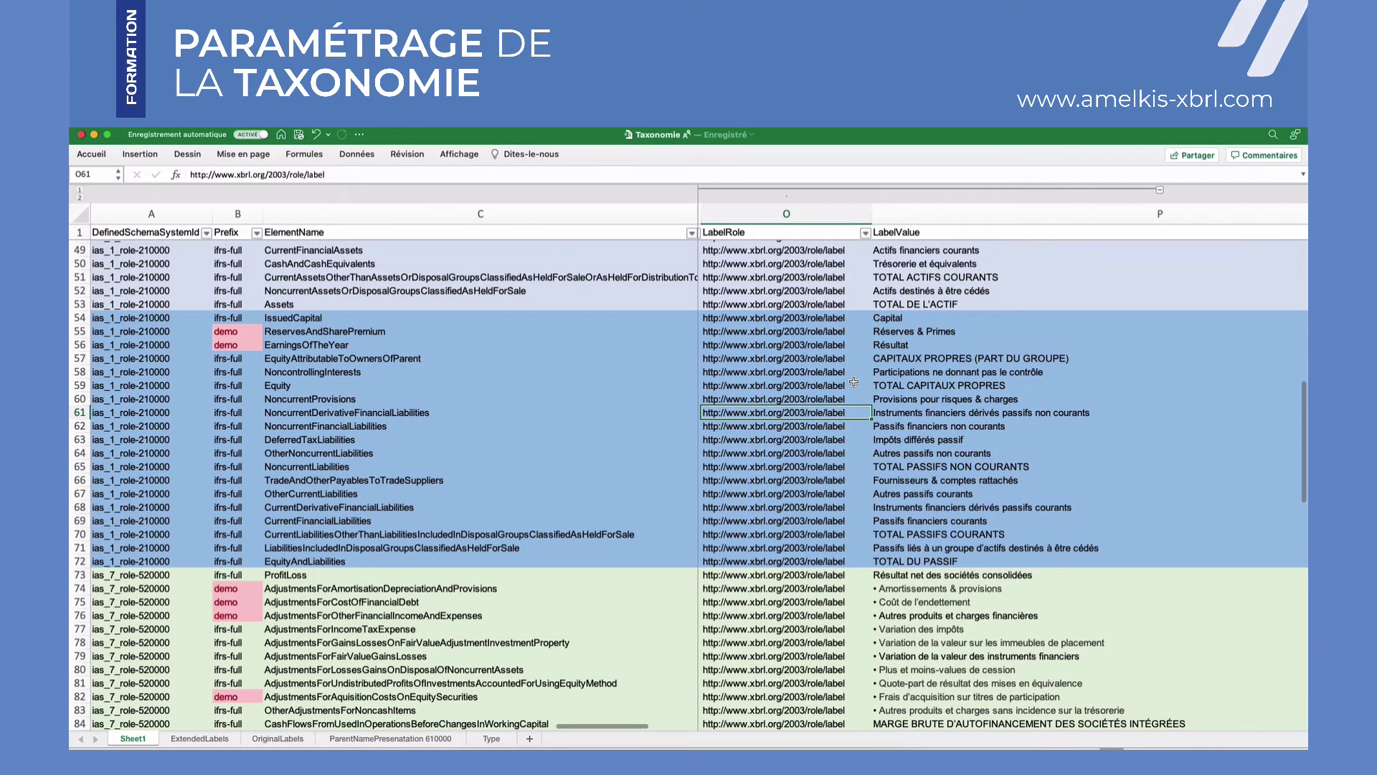
scroll(854, 381, up, 15)
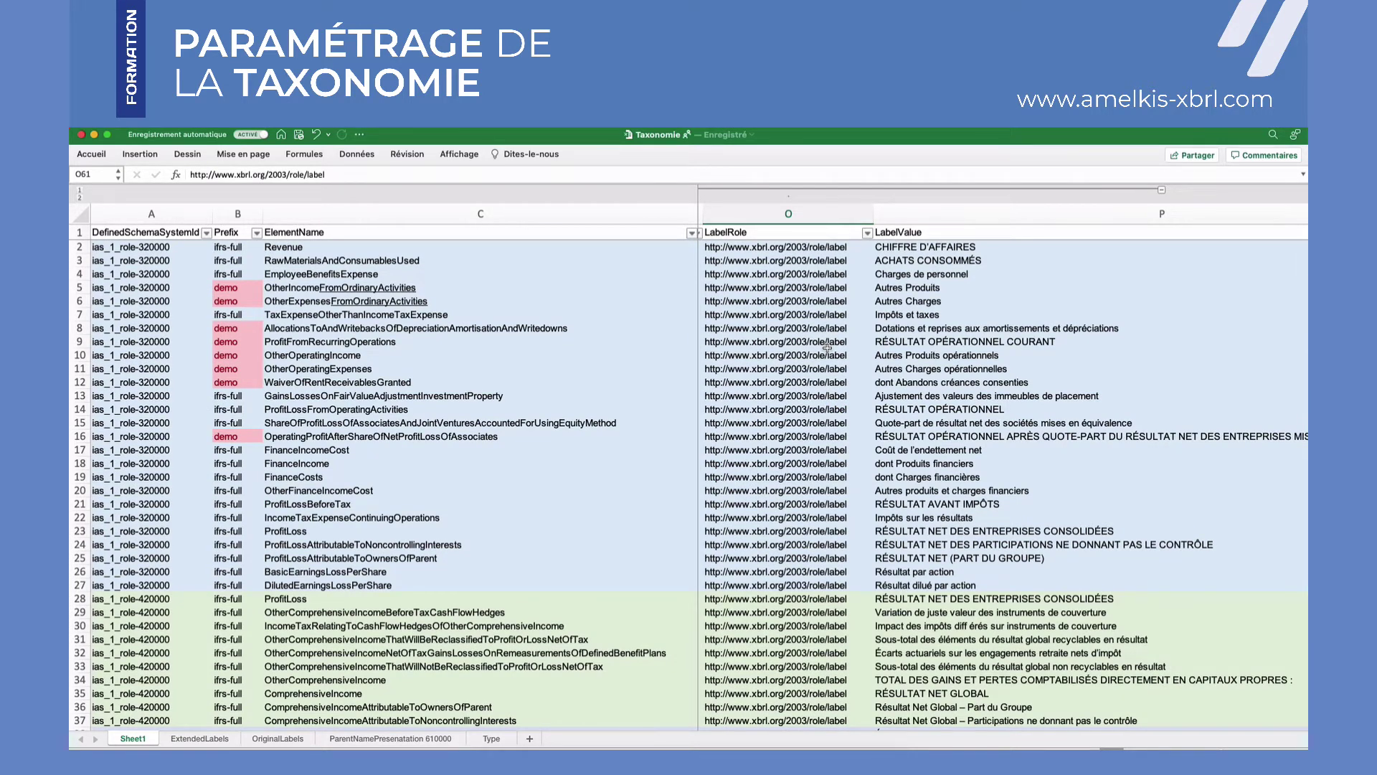
scroll(827, 347, right, 1)
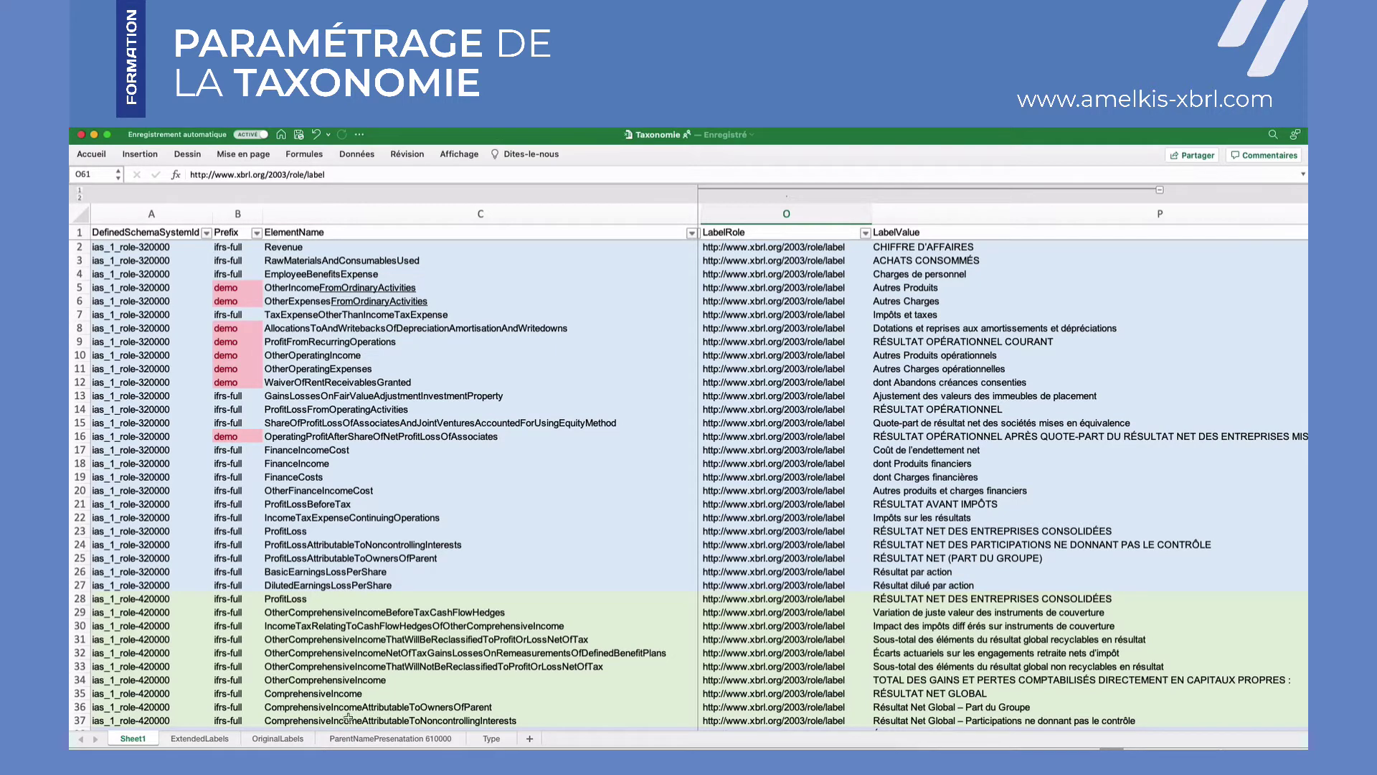
- Open the OriginalLabels sheet and select the three yellow-highlighted InvestmentProperty element names
click(279, 739)
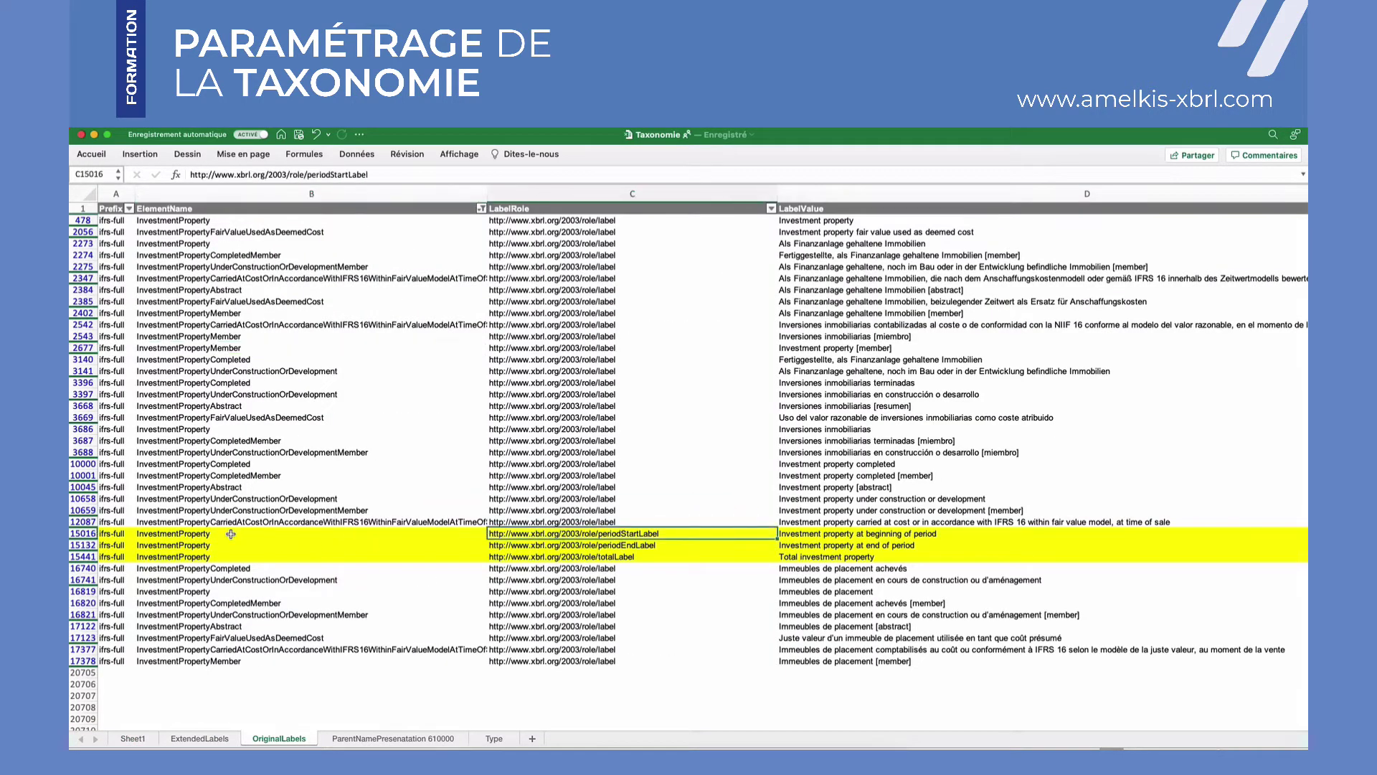
drag(231, 534, 247, 555)
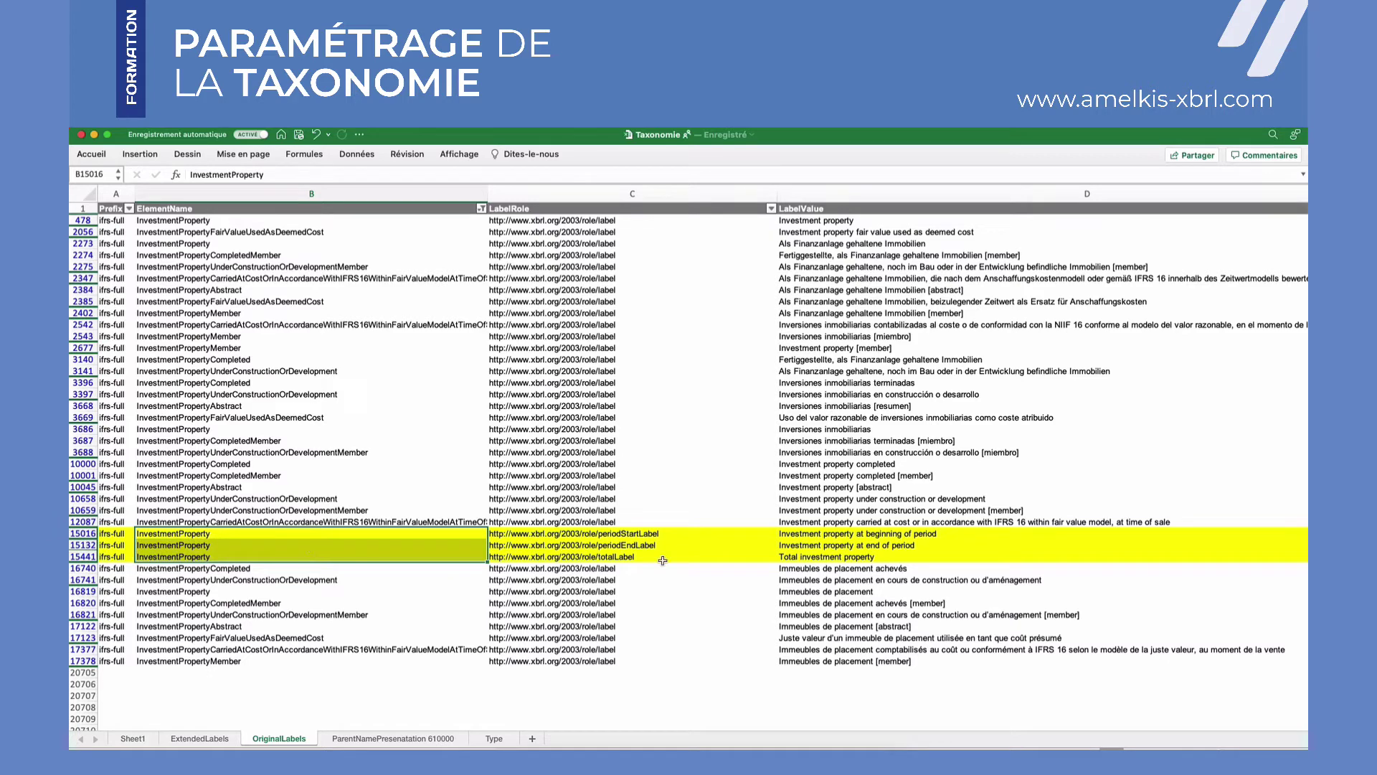
- Select the label values of the three yellow-highlighted InvestmentProperty rows and the totalLabel role of the last one
drag(877, 537, 861, 560)
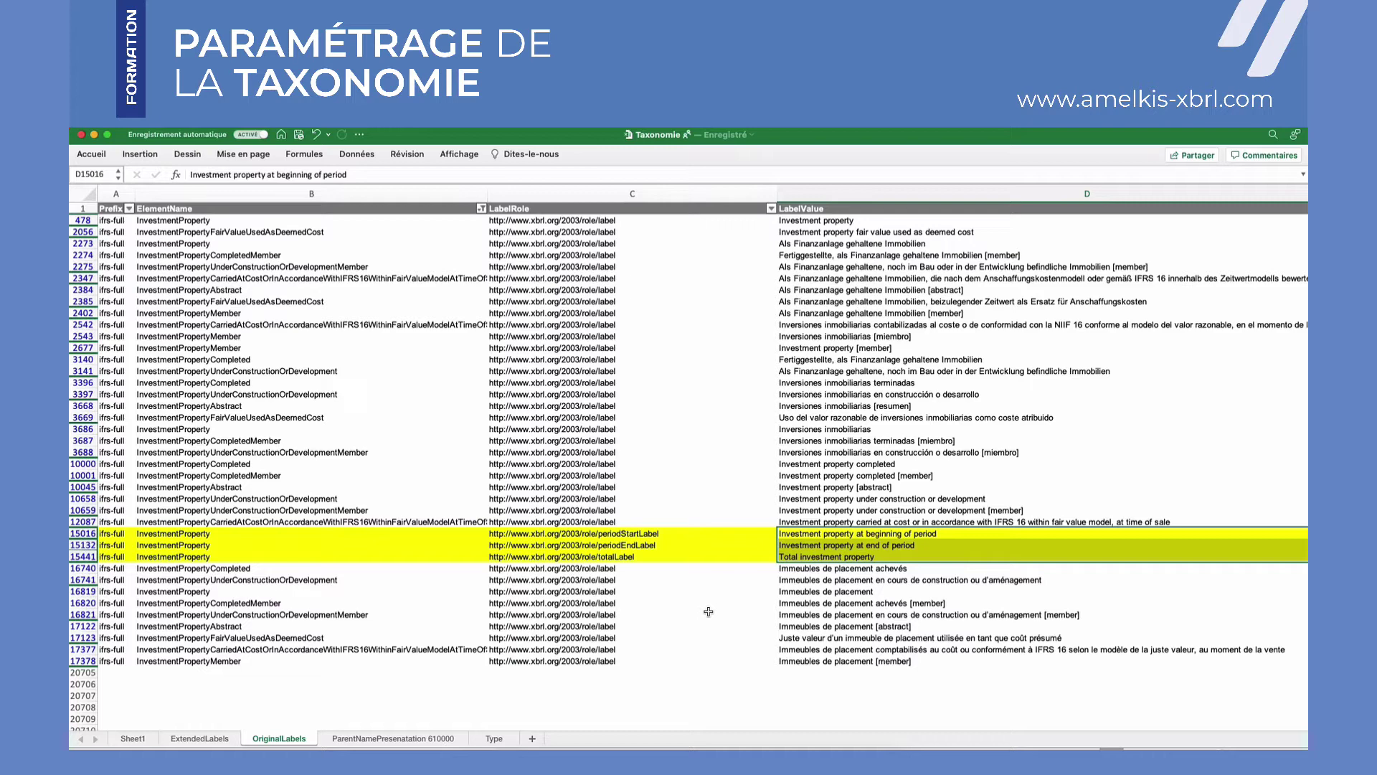
click(640, 557)
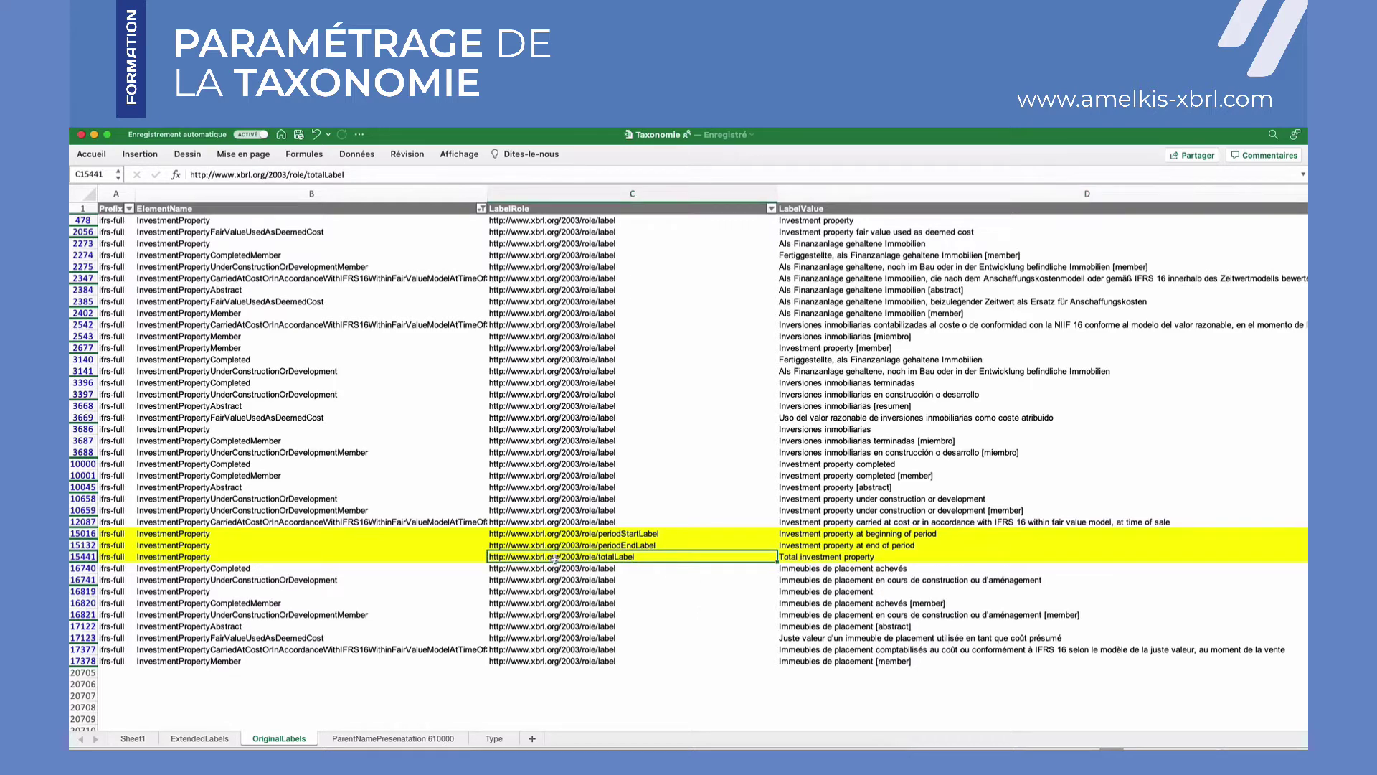
- Return to Sheet1, select the LabelRole of the OperatingProfitAfterShareOfNetProfitLossOfAssociates row and bring up the Language column
click(144, 742)
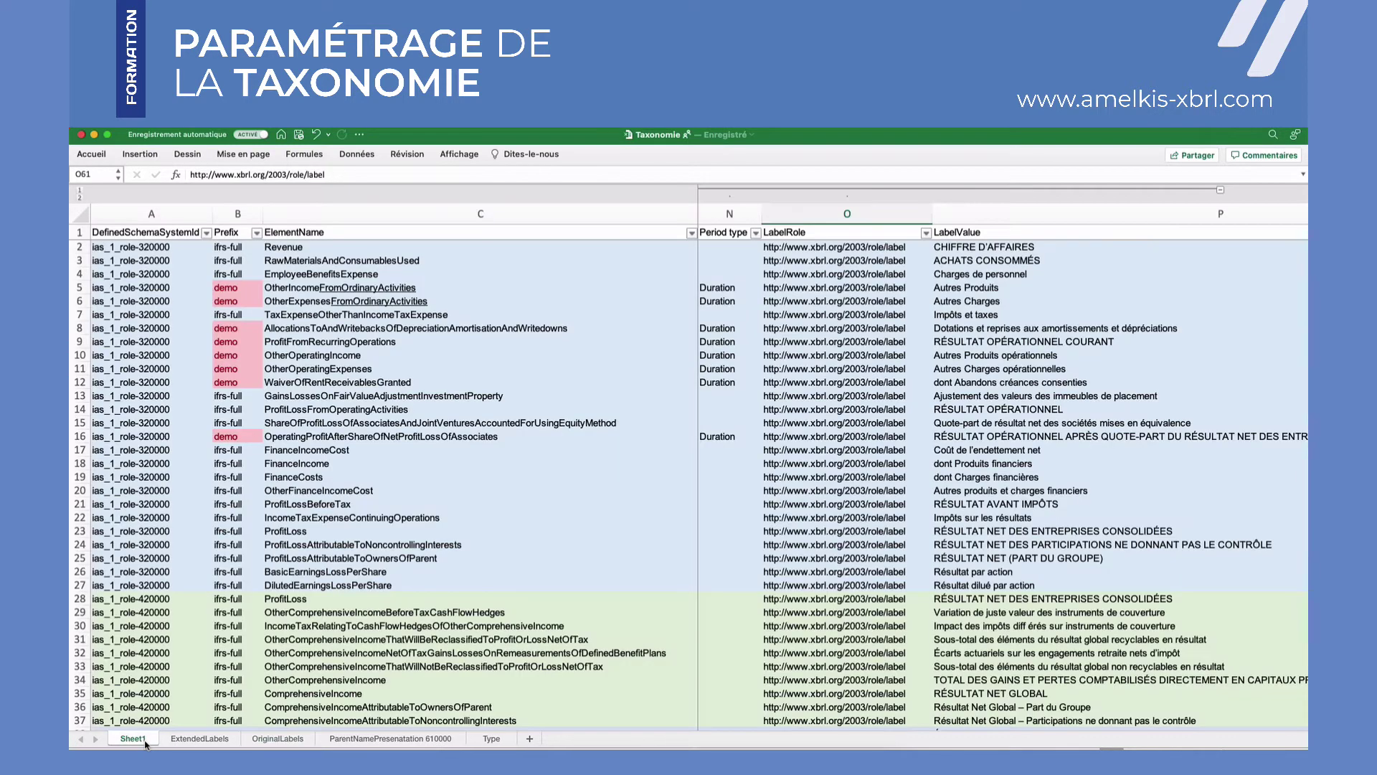
click(864, 431)
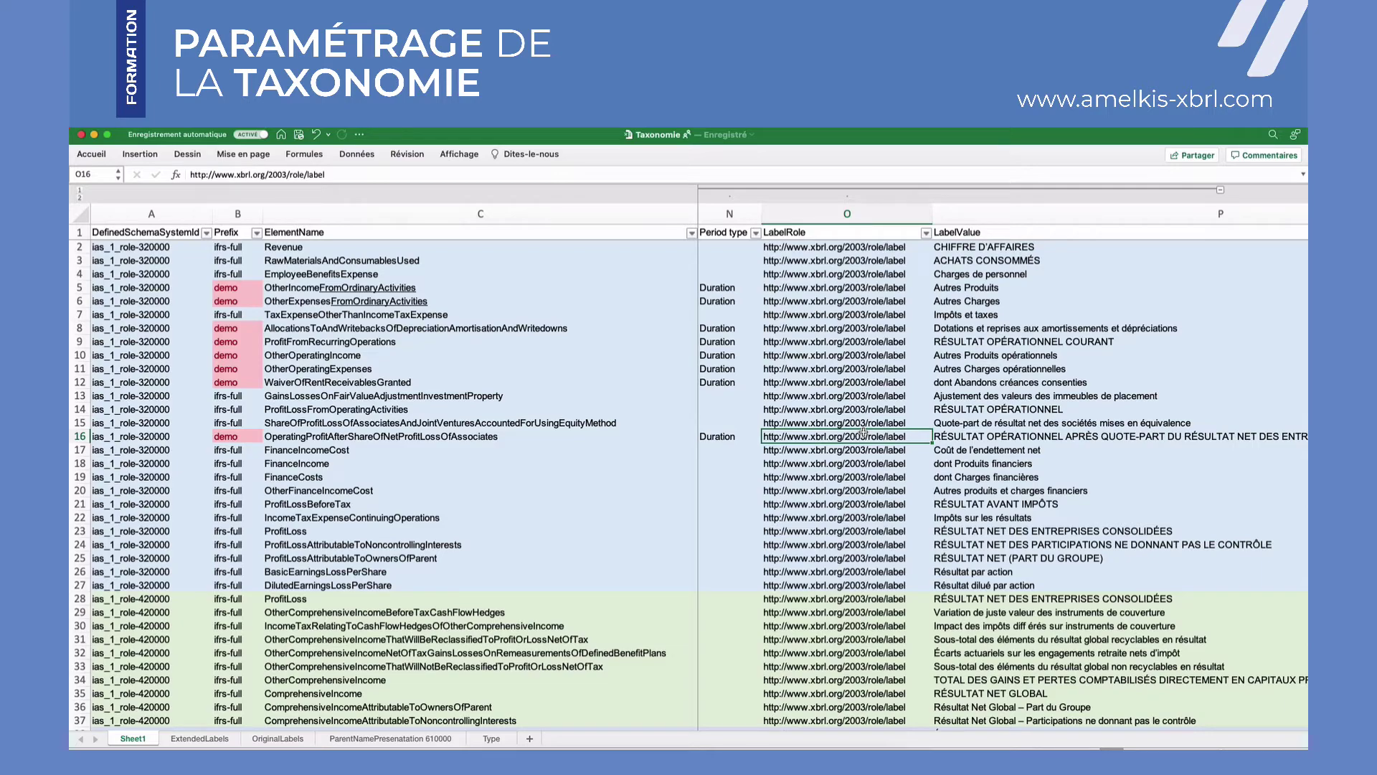
scroll(864, 431, down, 5)
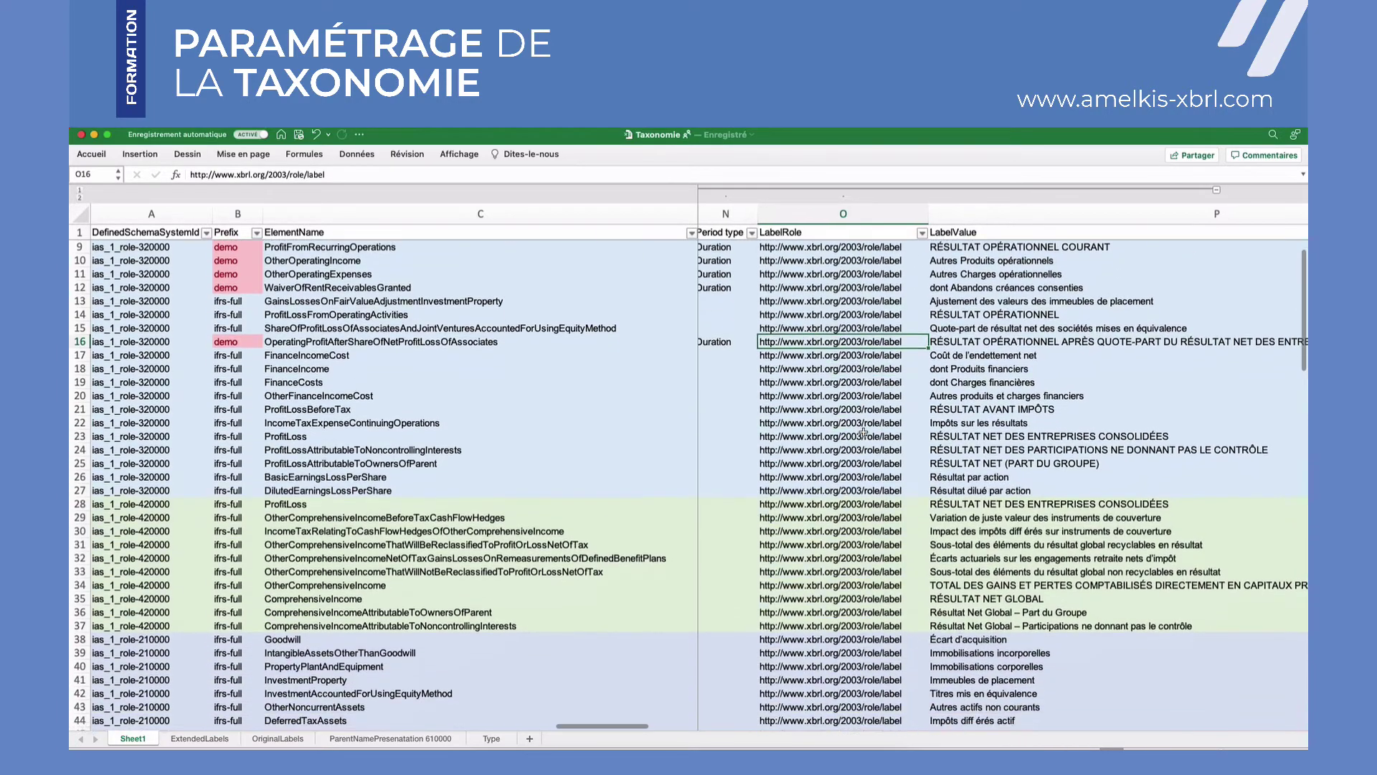
scroll(862, 431, up, 5)
scroll(863, 432, right, 5)
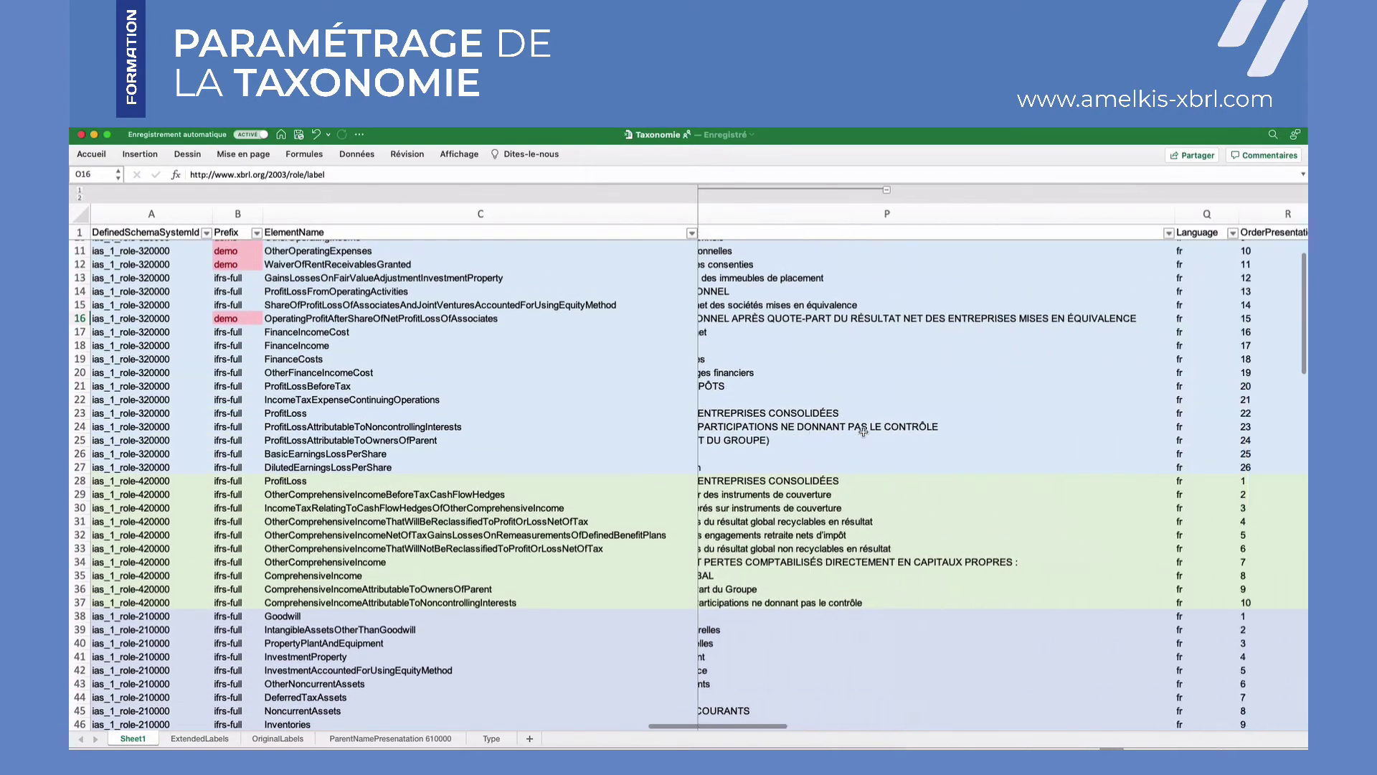
scroll(863, 431, down, 2)
scroll(863, 431, up, 2)
scroll(863, 431, right, 2)
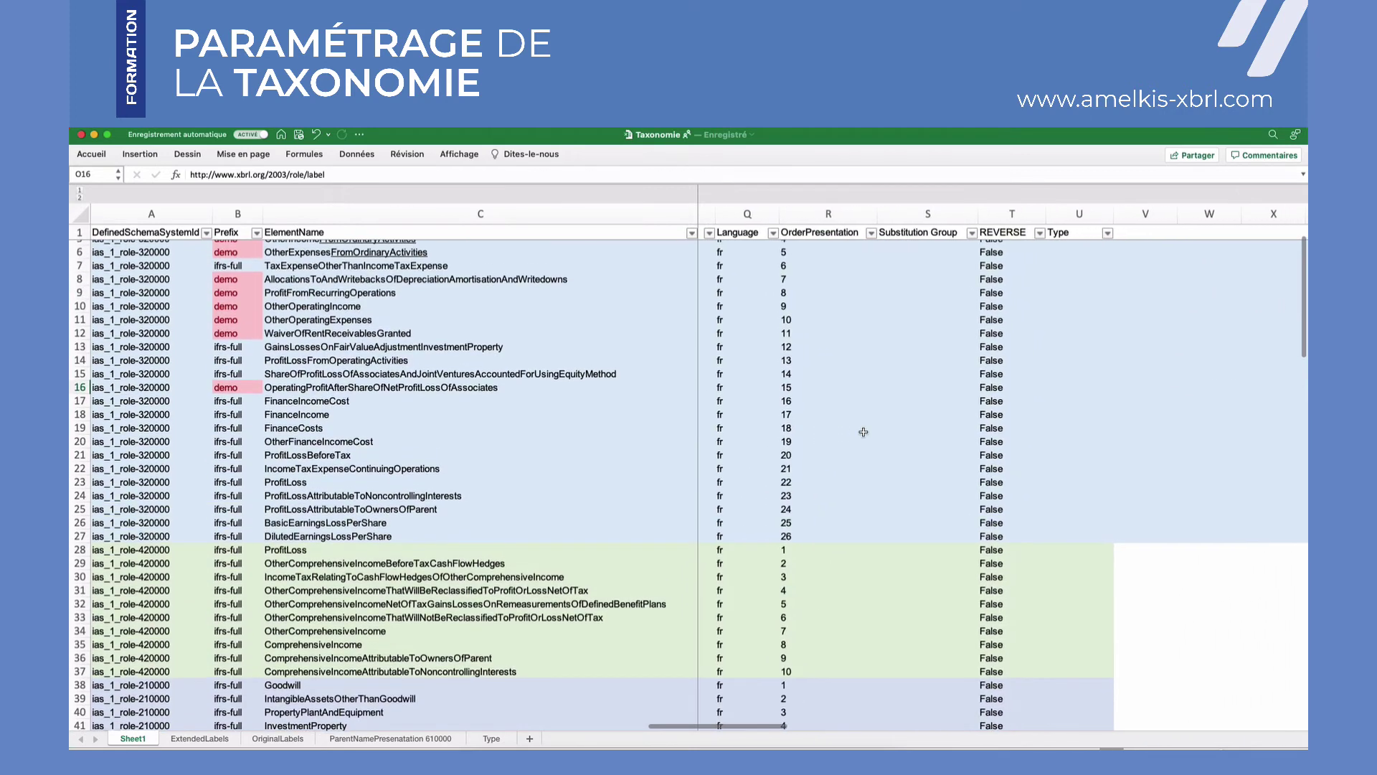
- Select the fr Language values of the AllocationsToAndWritebacksOfDepreciationAmortisationAndWritedowns, EmployeeBenefitsExpense and OtherOperatingIncome rows
click(728, 276)
scroll(729, 276, up, 2)
scroll(729, 277, left, 1)
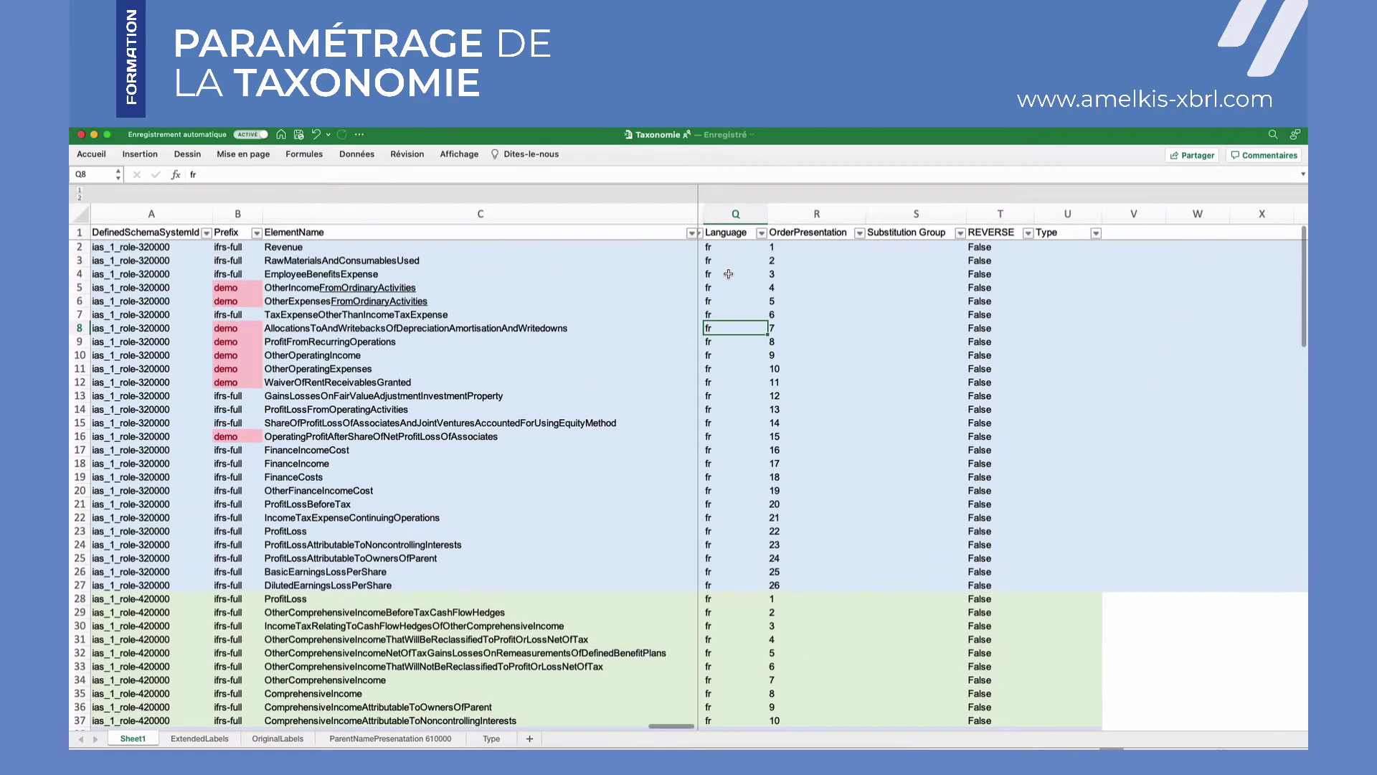
drag(732, 276, 732, 266)
click(730, 357)
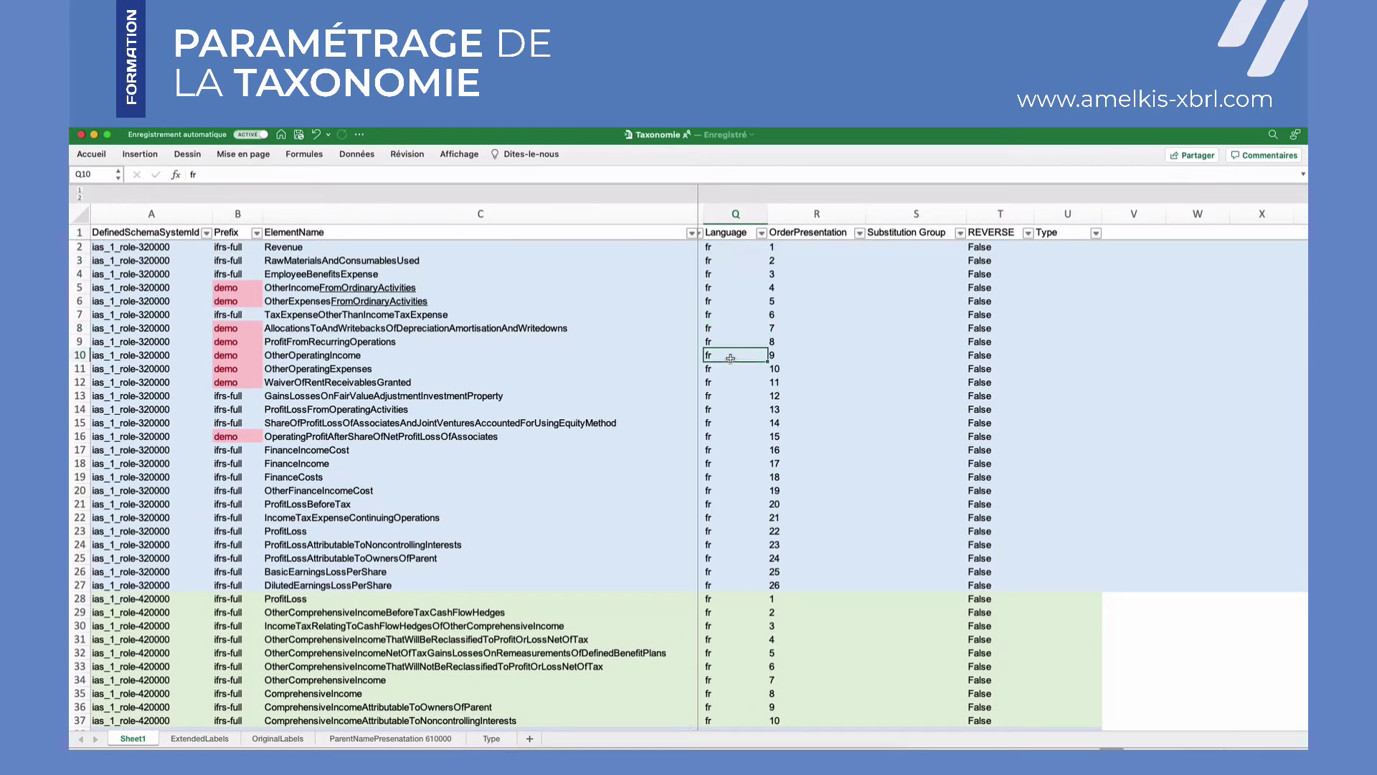
- Examine the OrderPresentation numbering from the income statement rows down to the balance sheet rows
scroll(730, 358, right, 1)
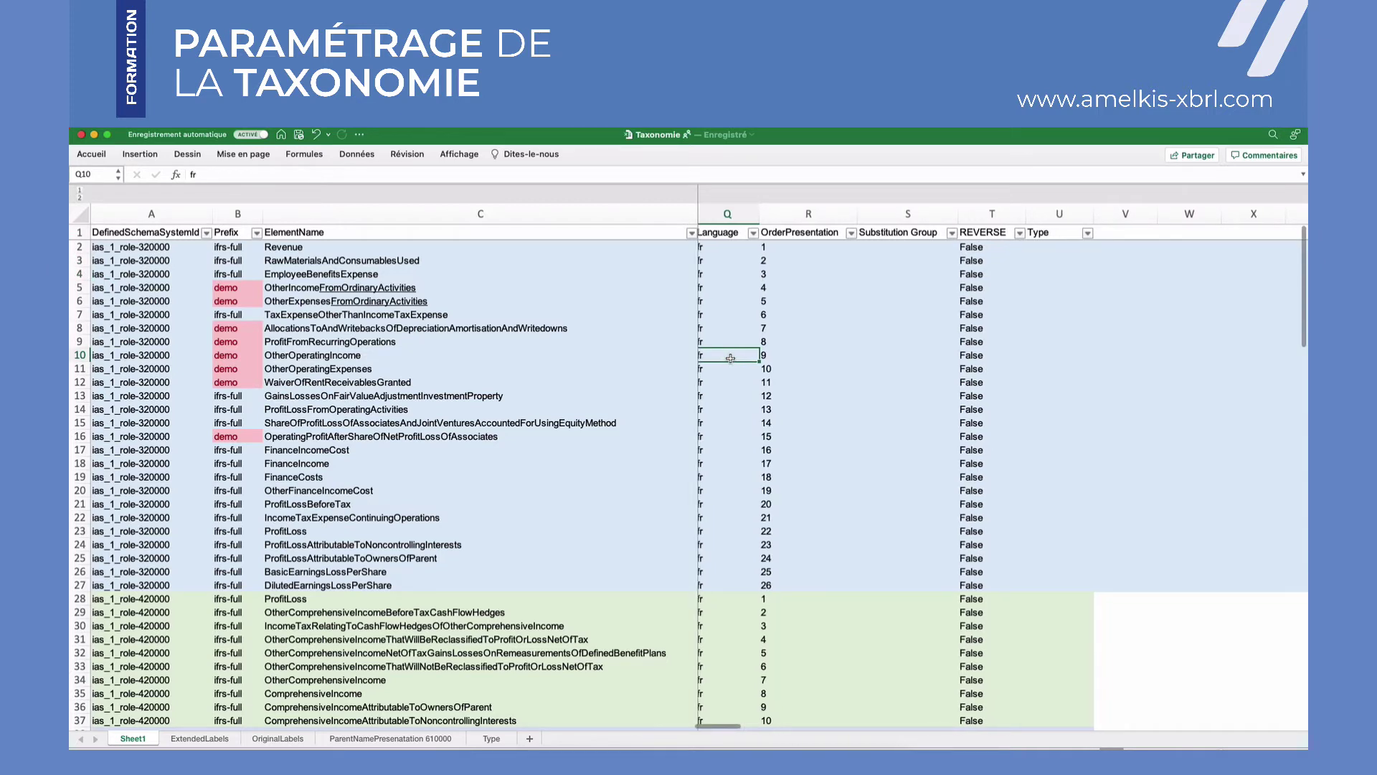
scroll(730, 358, right, 1)
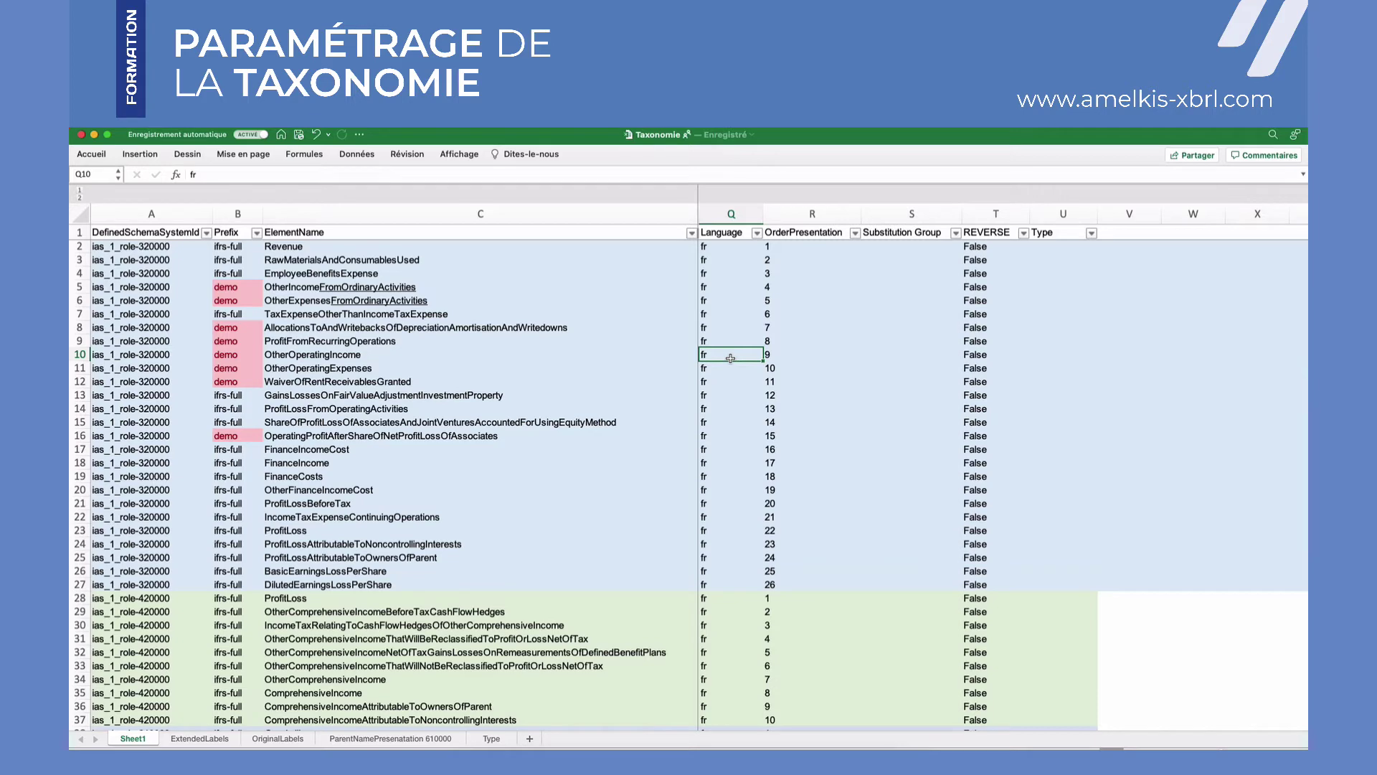
scroll(731, 358, right, 5)
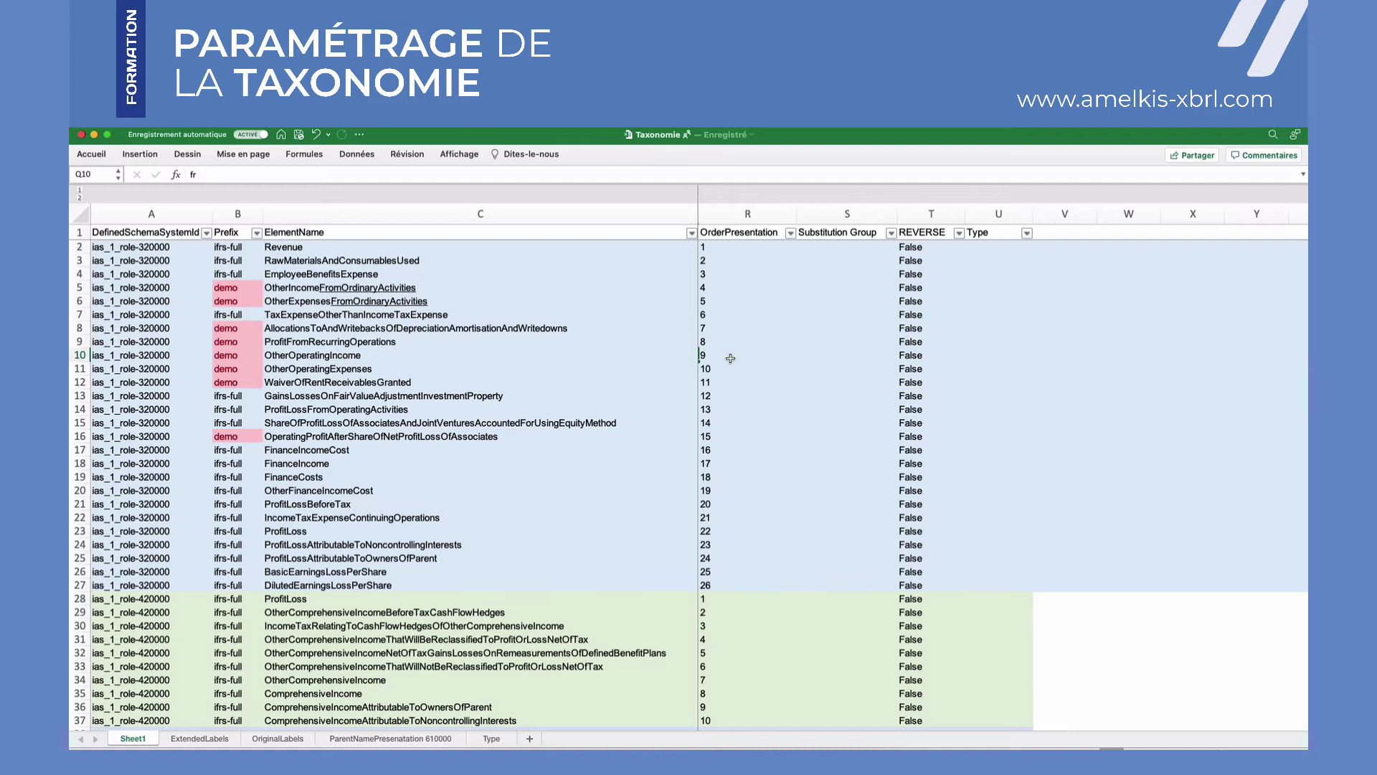
scroll(730, 357, down, 10)
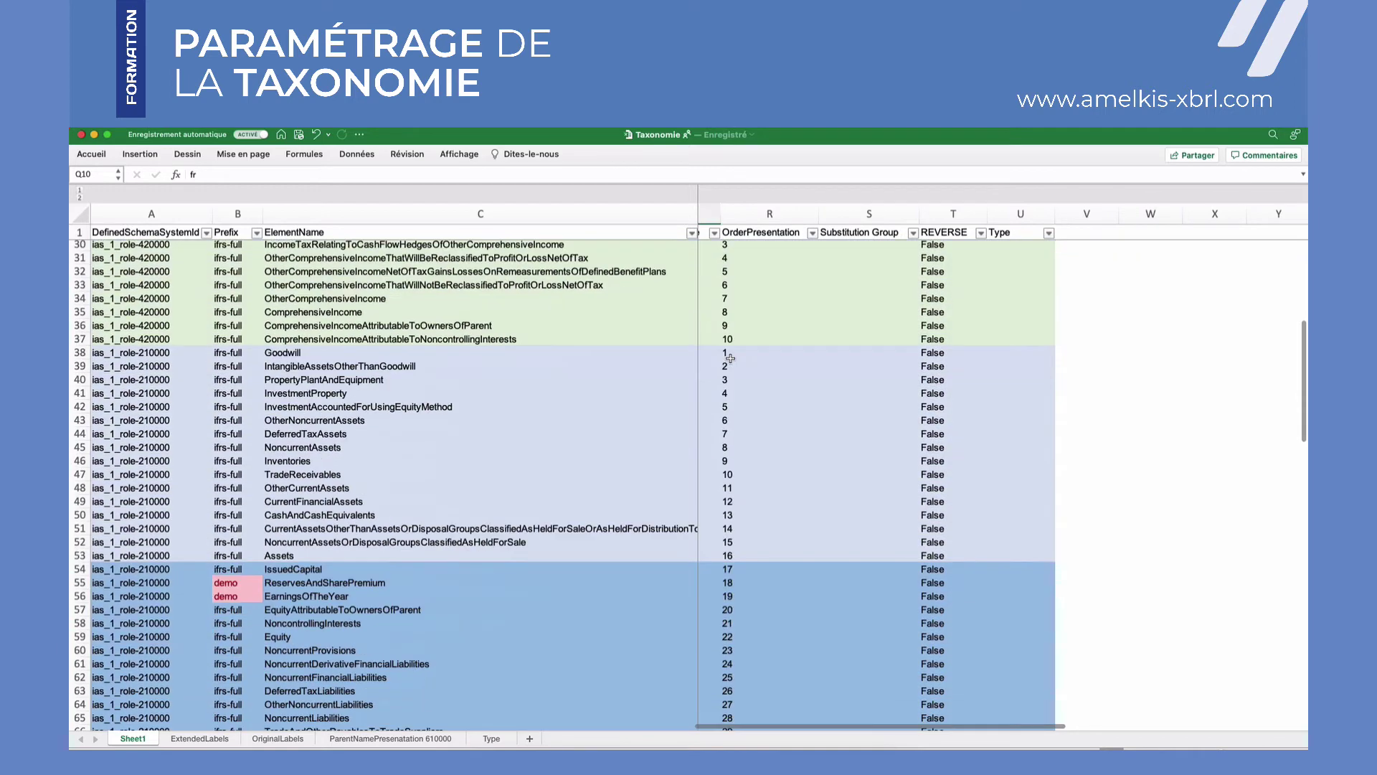
- Select the Type column, the ComprehensiveIncomeAttributableToNoncontrollingInterests row's Type cell and the OtherExpensesFromOrdinaryActivities row's Type cell
scroll(1119, 309, right, 2)
click(934, 213)
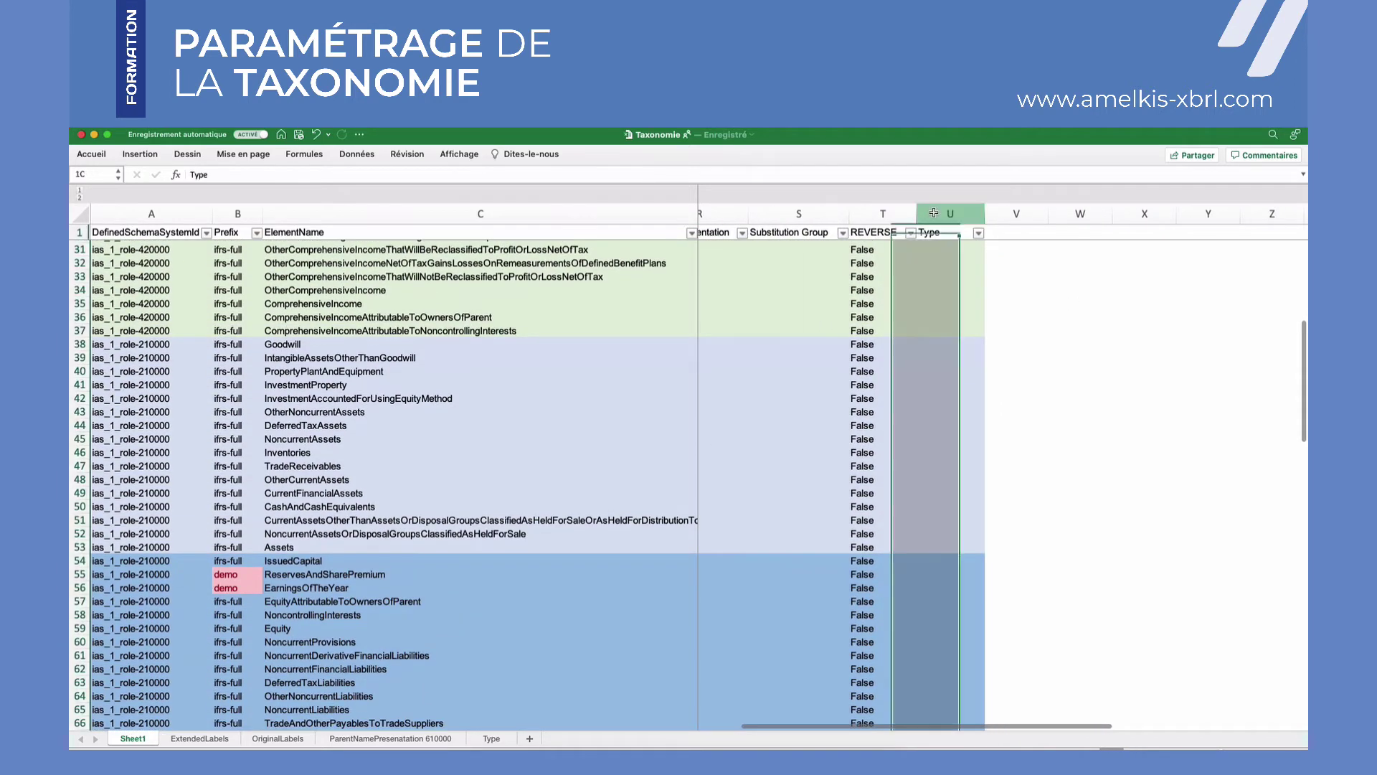
click(927, 330)
scroll(928, 337, up, 10)
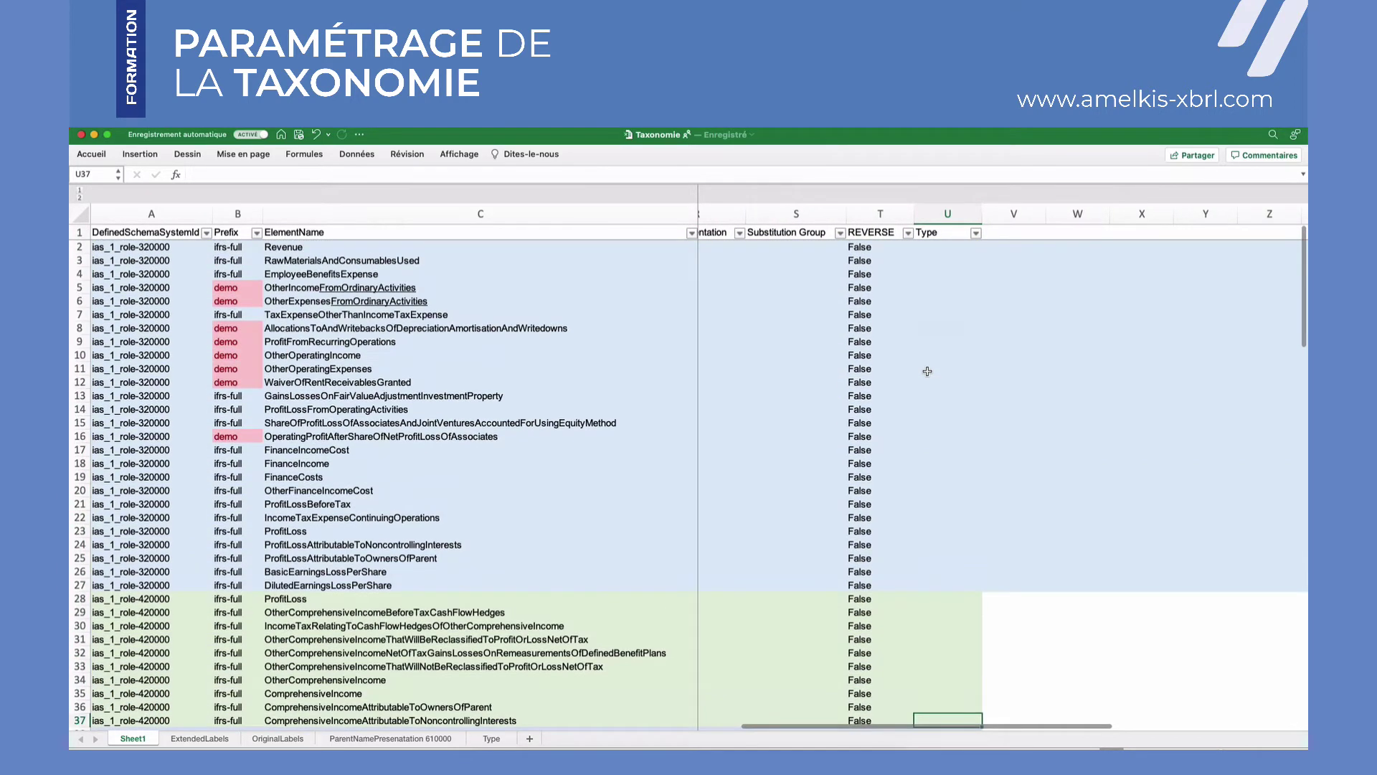
click(935, 301)
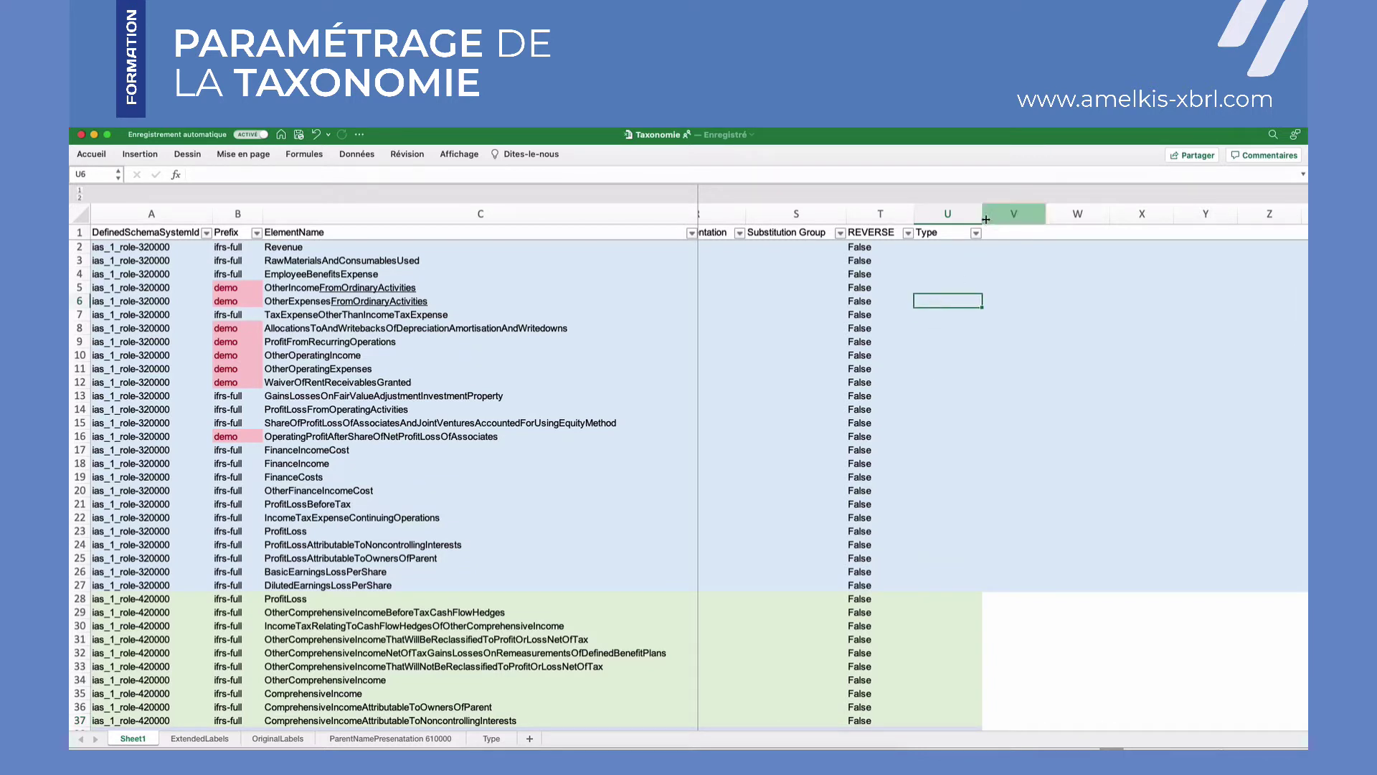
- Widen the Type column to more than three times its width and check its cells down to the ias_7_role-520000 rows
drag(982, 214, 1145, 214)
click(1038, 343)
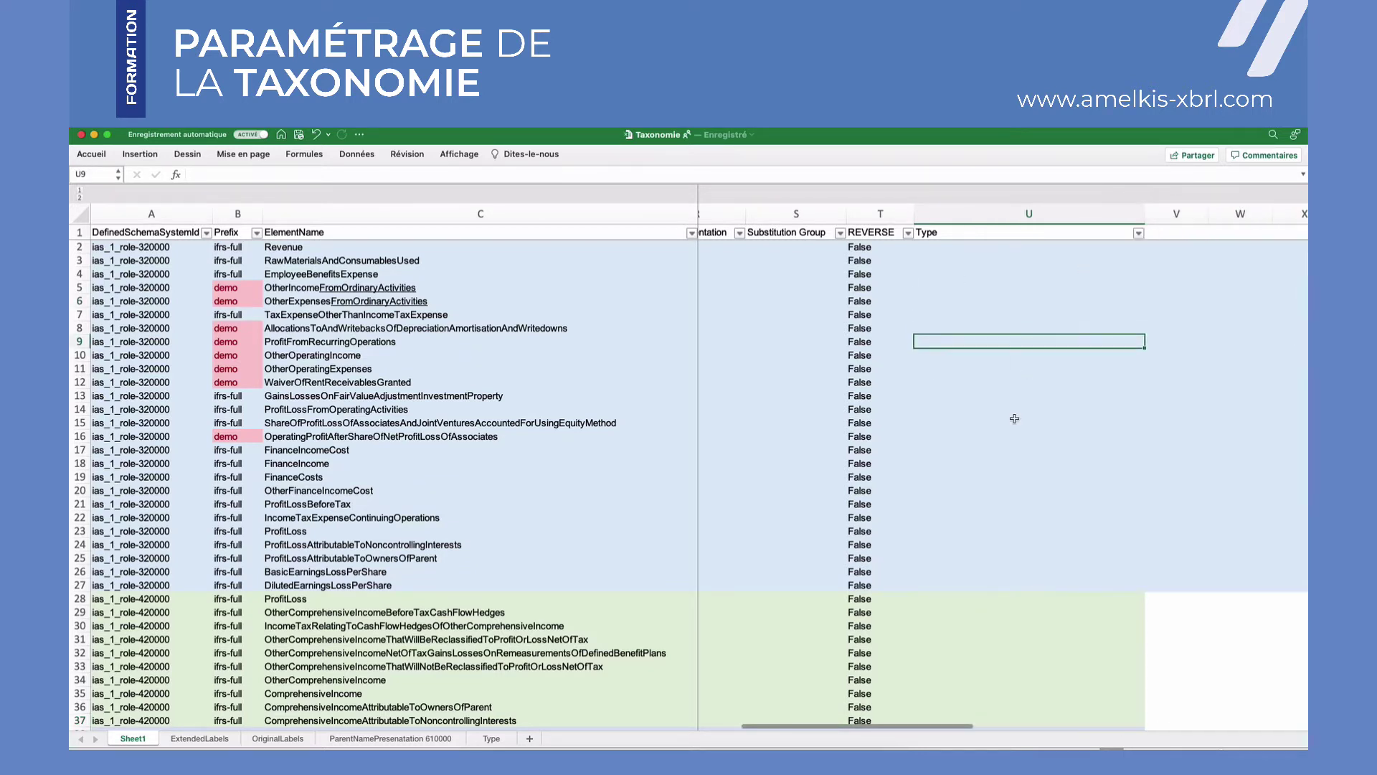
click(1004, 489)
scroll(1004, 490, down, 14)
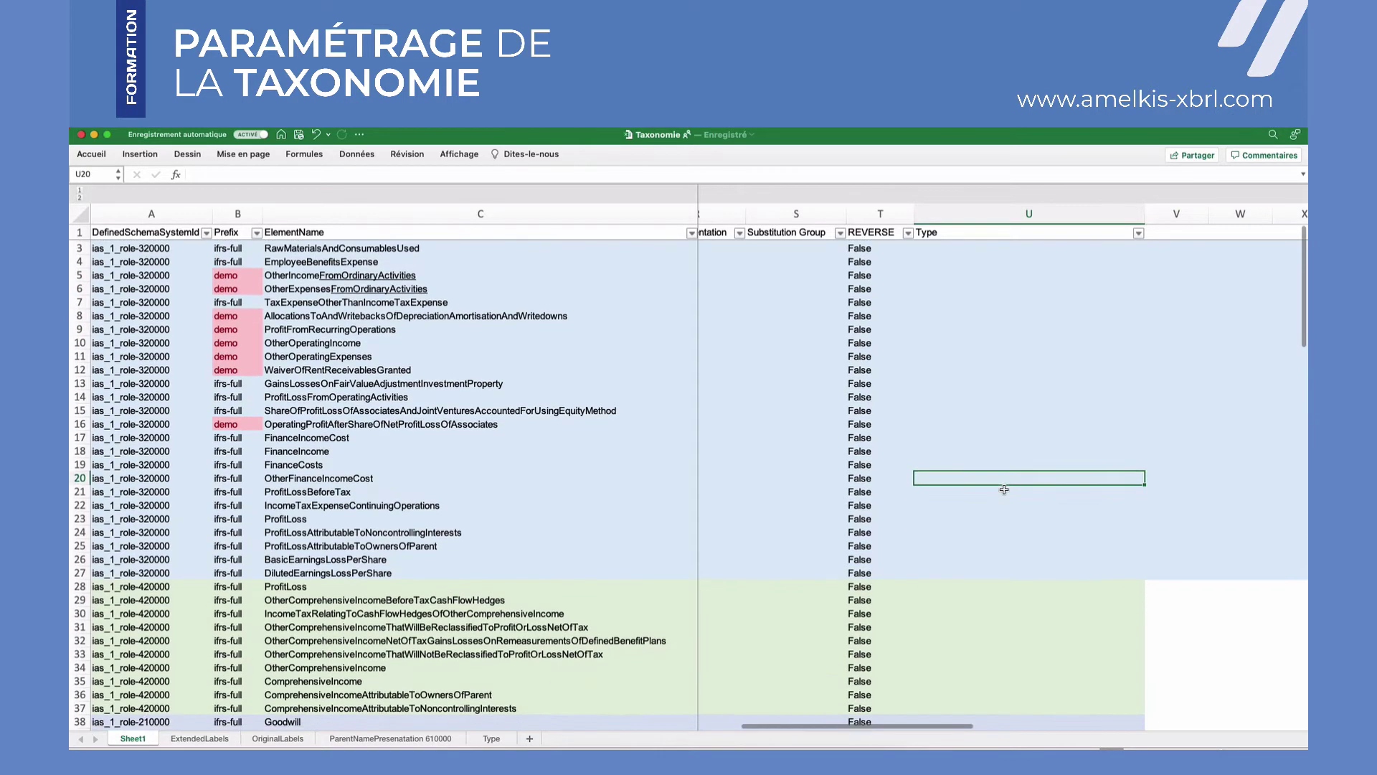
scroll(1004, 489, down, 8)
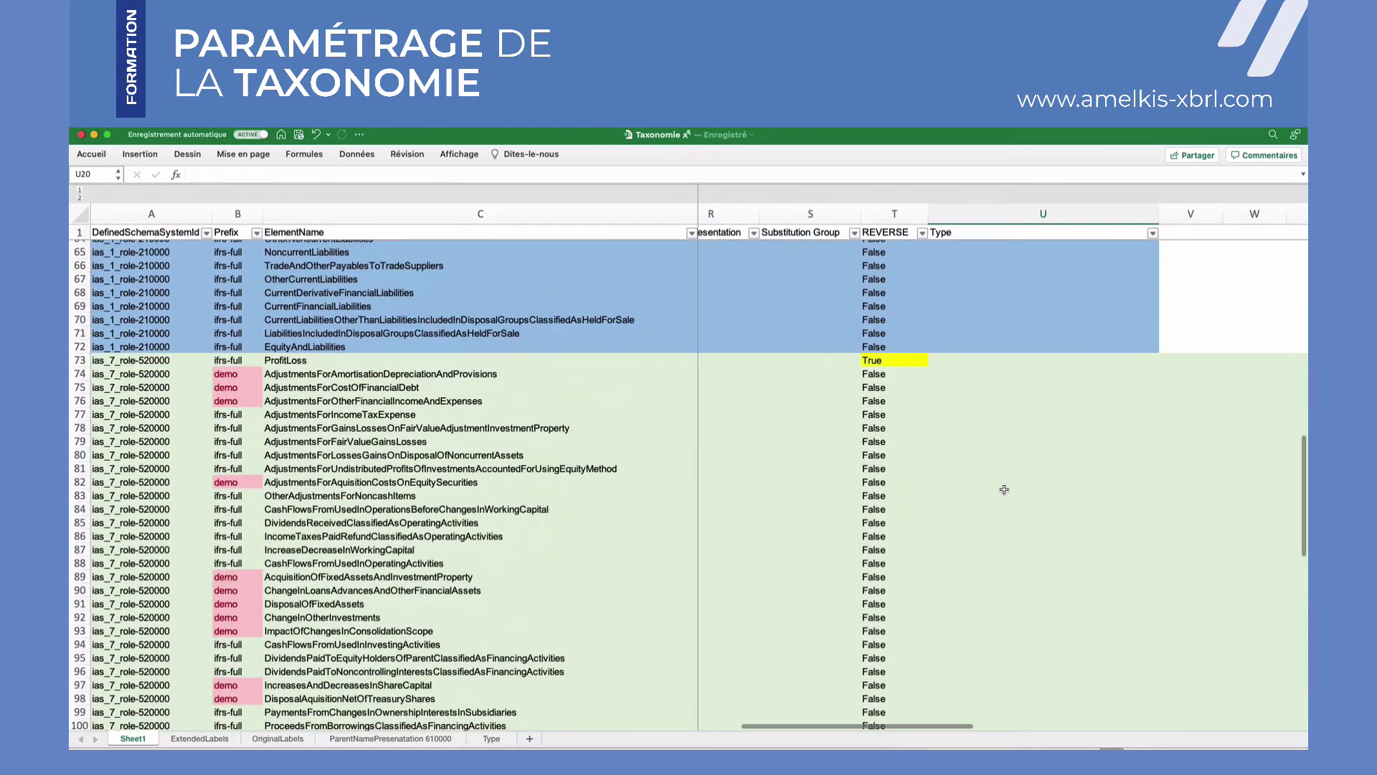
- Open the Type sheet and select the whole list of item types, xbrli:monetaryItemType and num:percentItemType
click(491, 739)
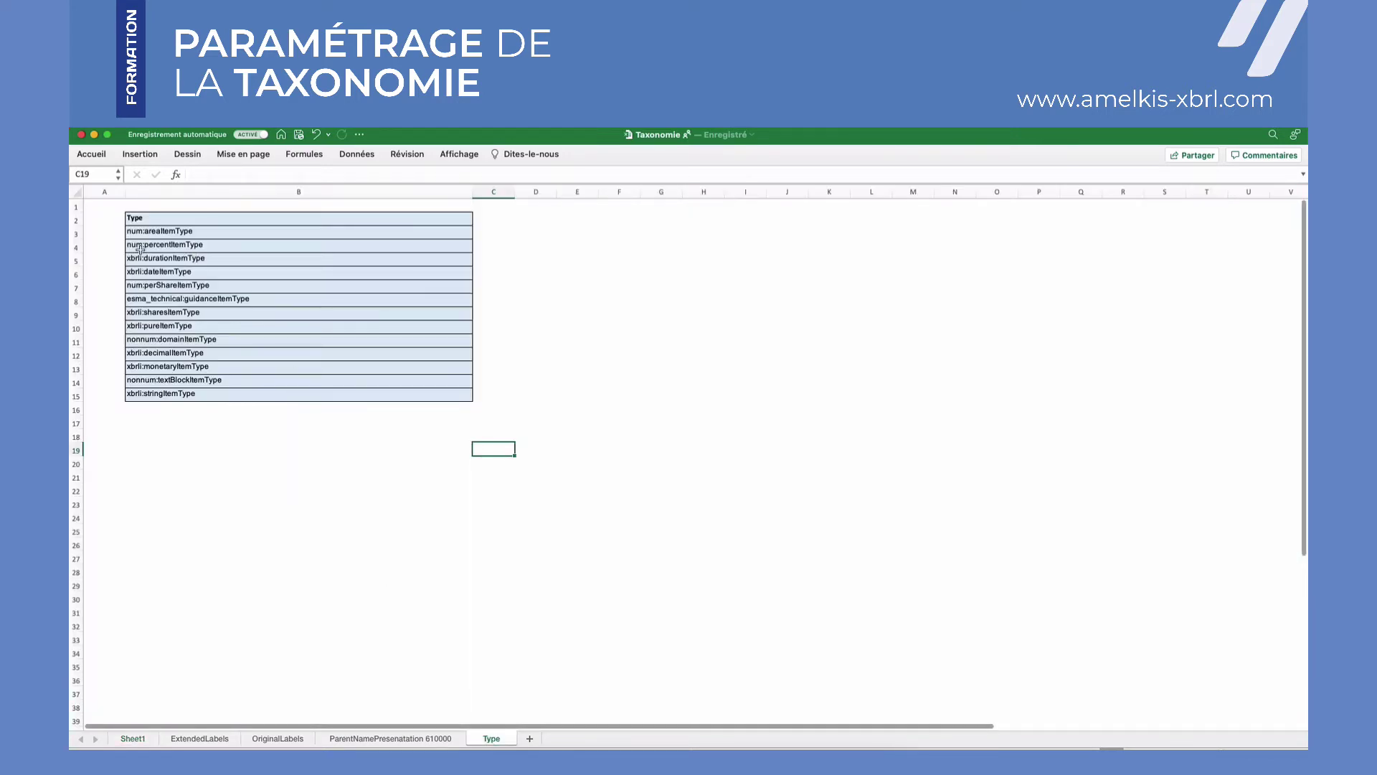
drag(156, 219, 164, 399)
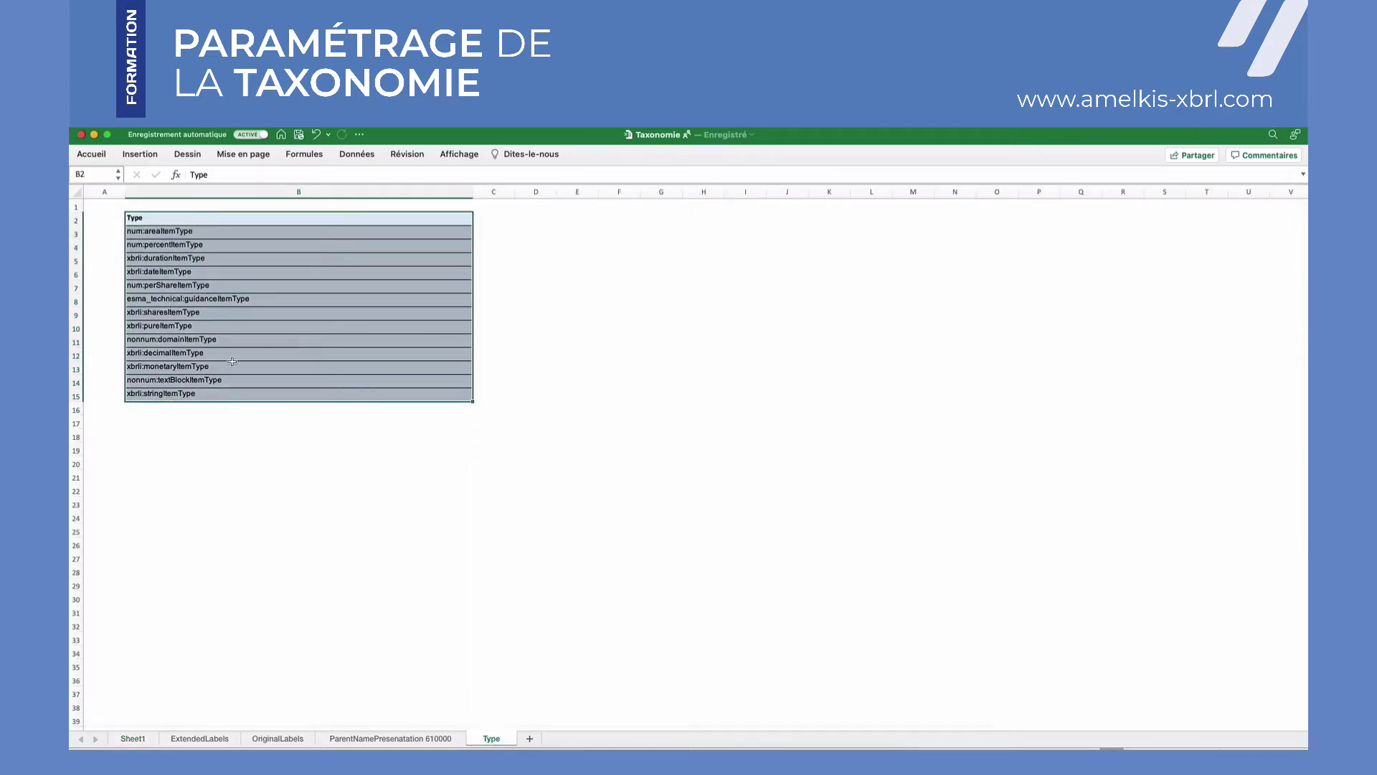
click(228, 245)
drag(228, 251, 181, 397)
click(274, 365)
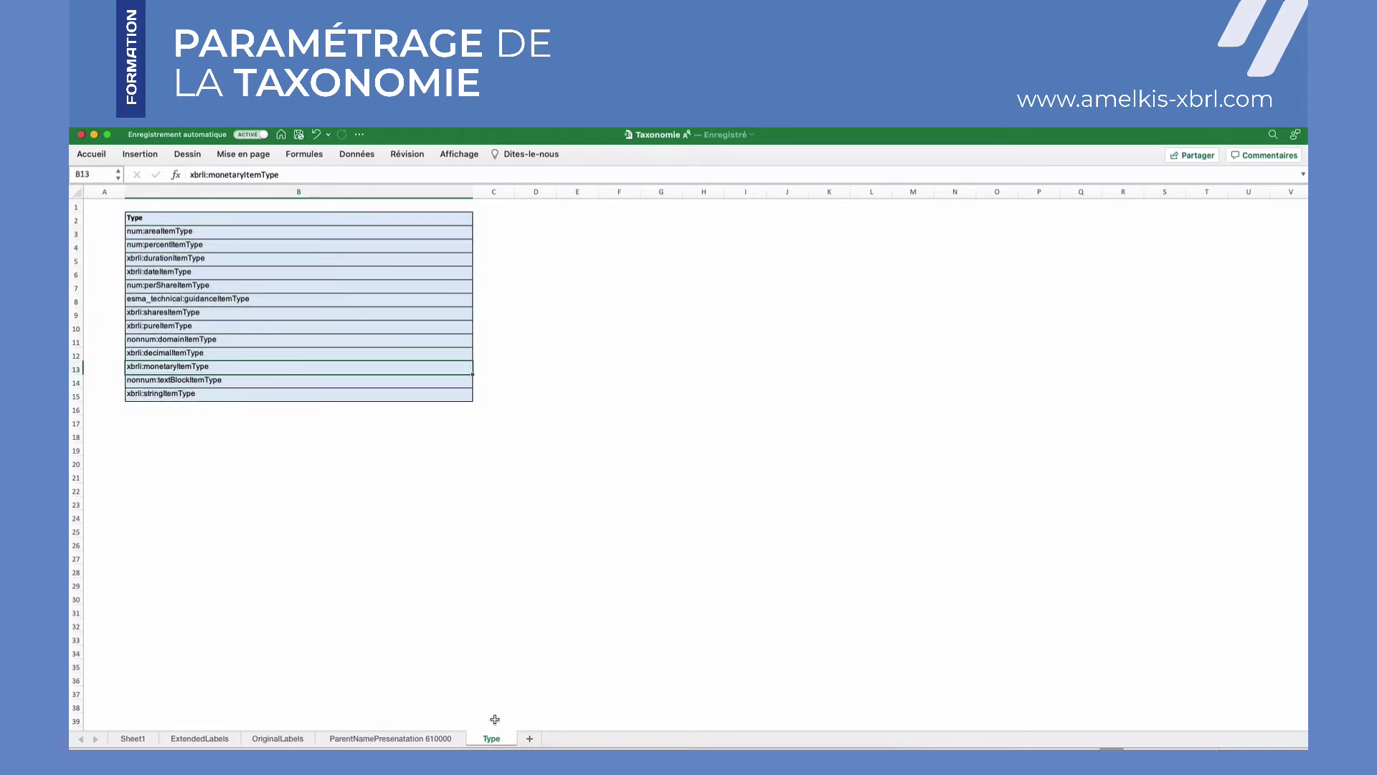
click(201, 246)
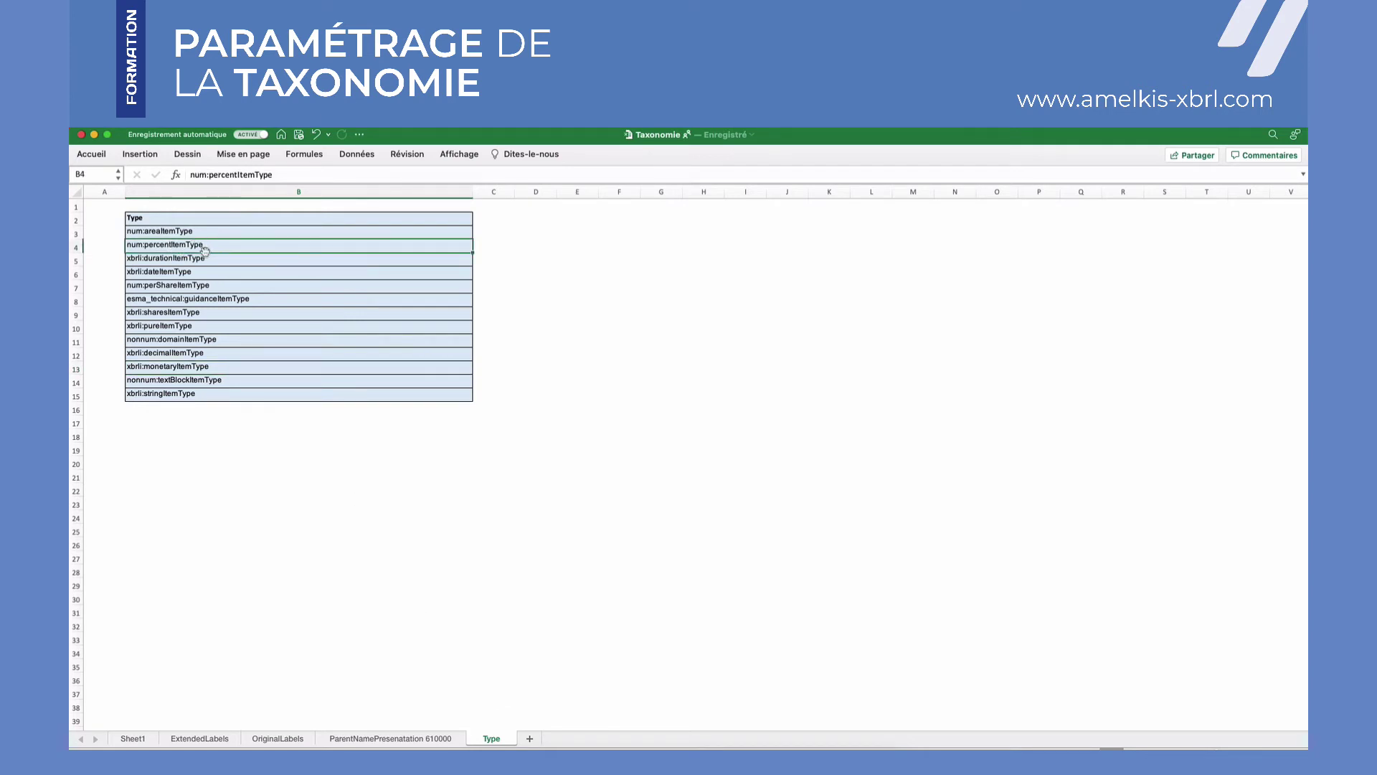
- Return to Sheet1, select the AdjustmentsForFairValueGainsLosses row's Type cell and go back to the ParentElementNamePresentation column
click(132, 739)
click(1025, 381)
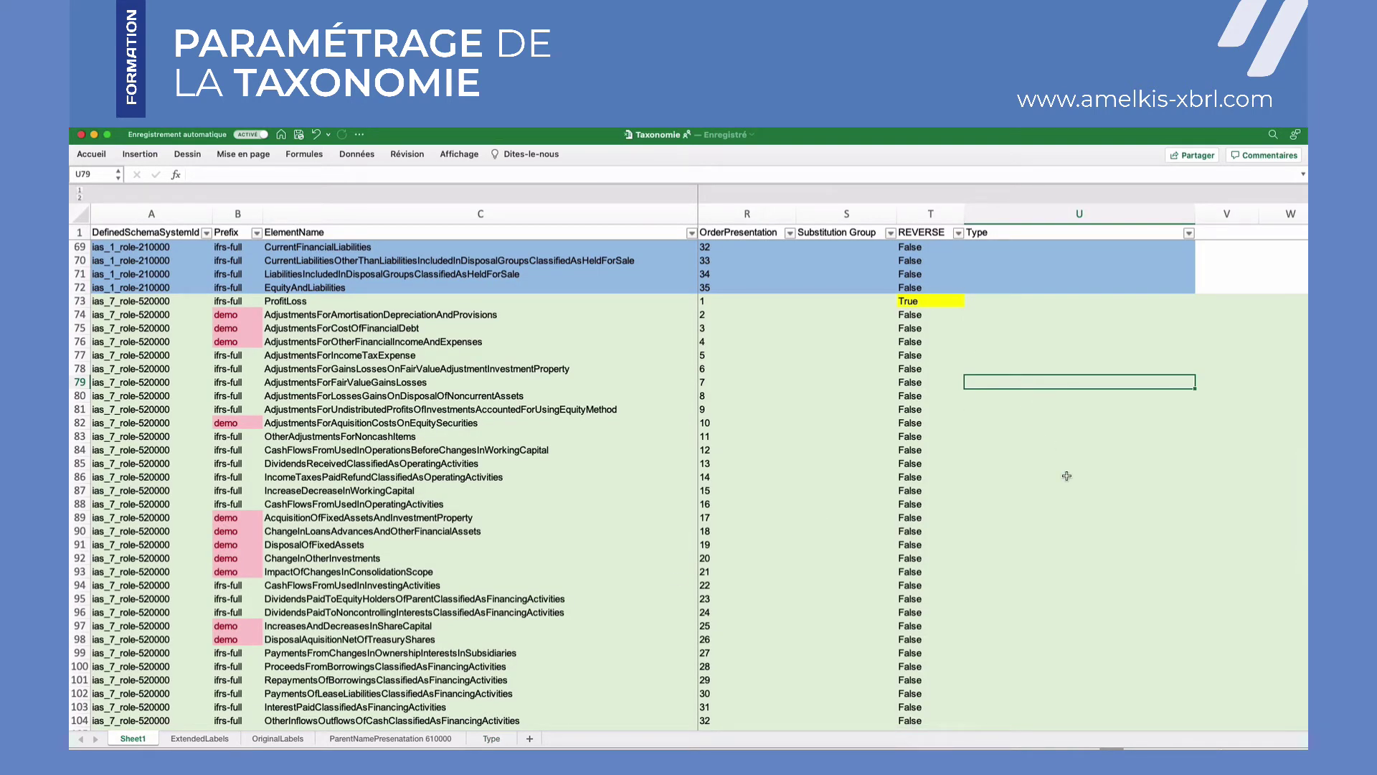
scroll(986, 515, left, 10)
scroll(986, 515, up, 1)
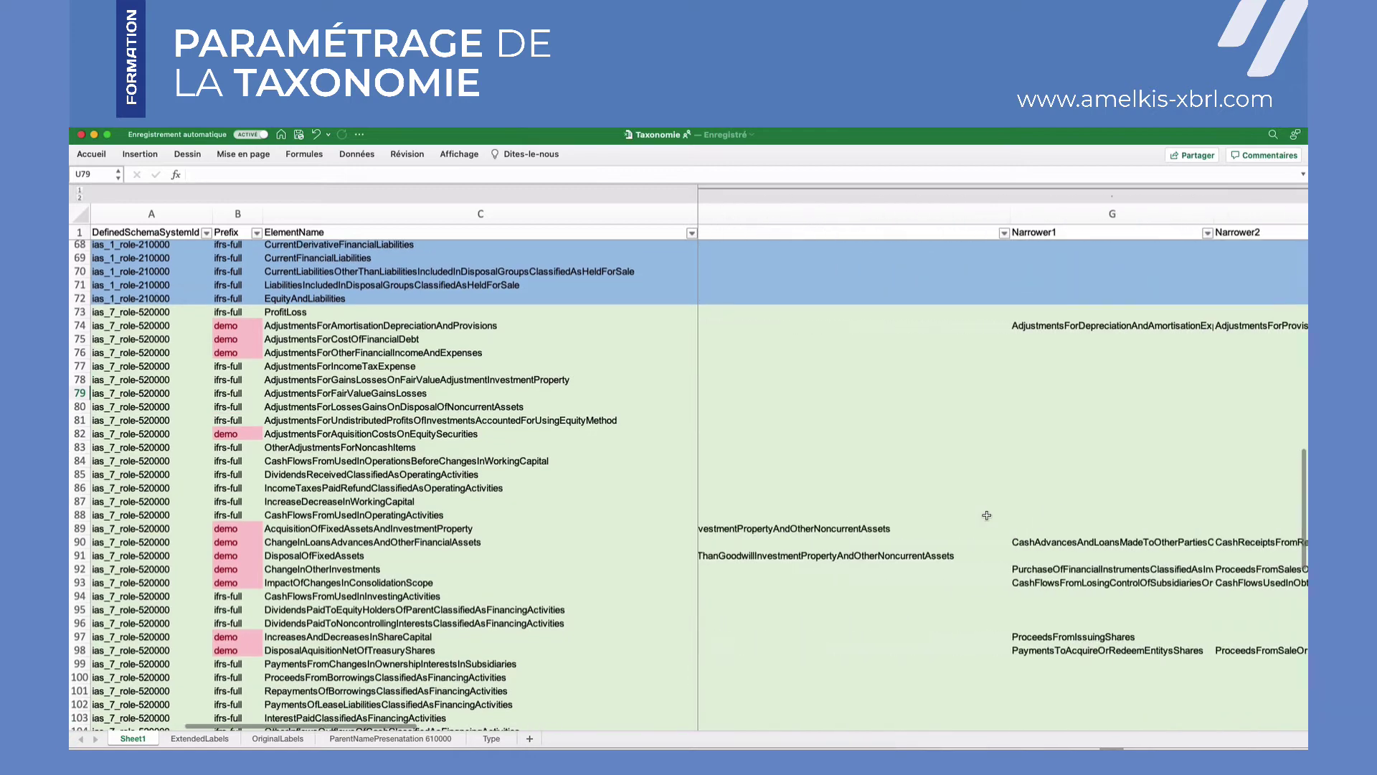
scroll(986, 515, left, 3)
scroll(987, 515, up, 7)
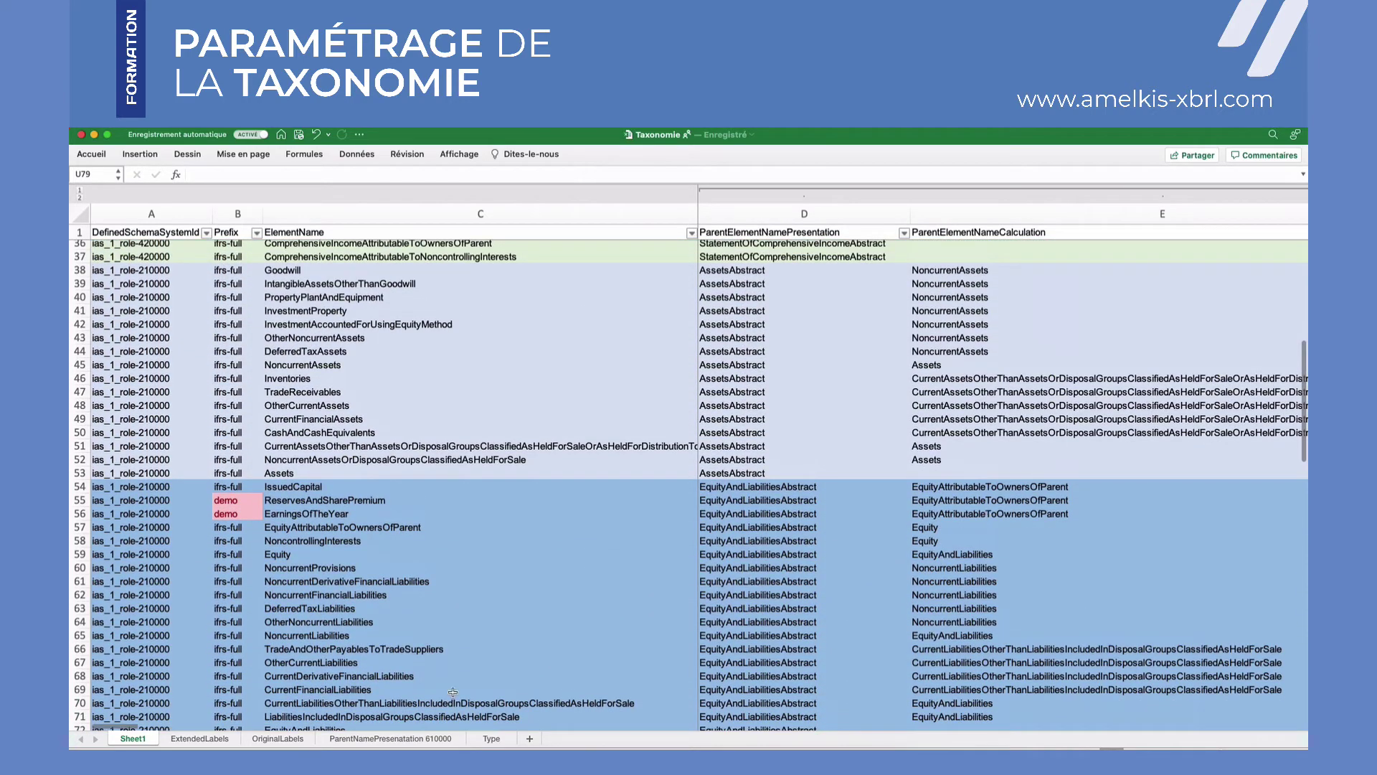
- Open the ExtendedLabels sheet and select the AdjustmentsForAmortisationDepreciationAndProvisions and OtherOperatingIncome element names
click(201, 739)
click(354, 331)
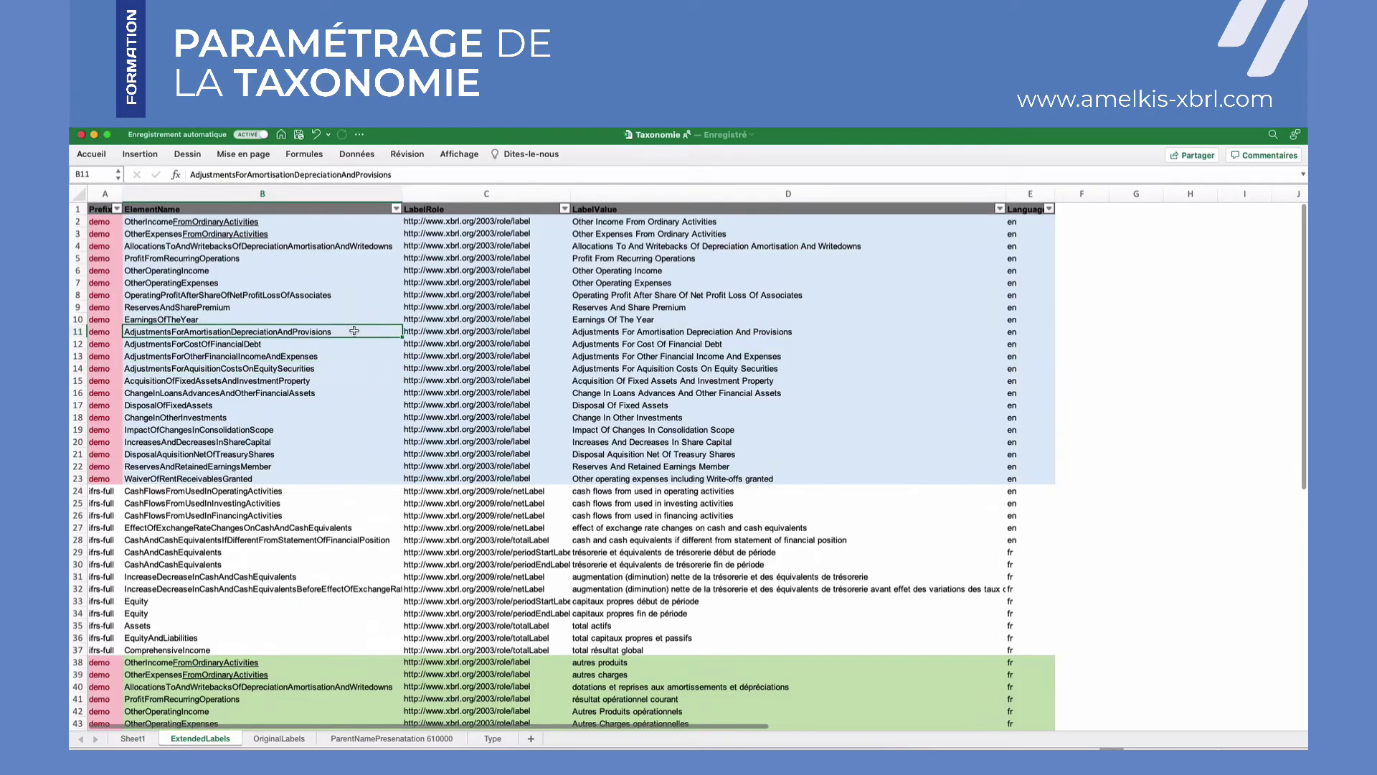
click(315, 270)
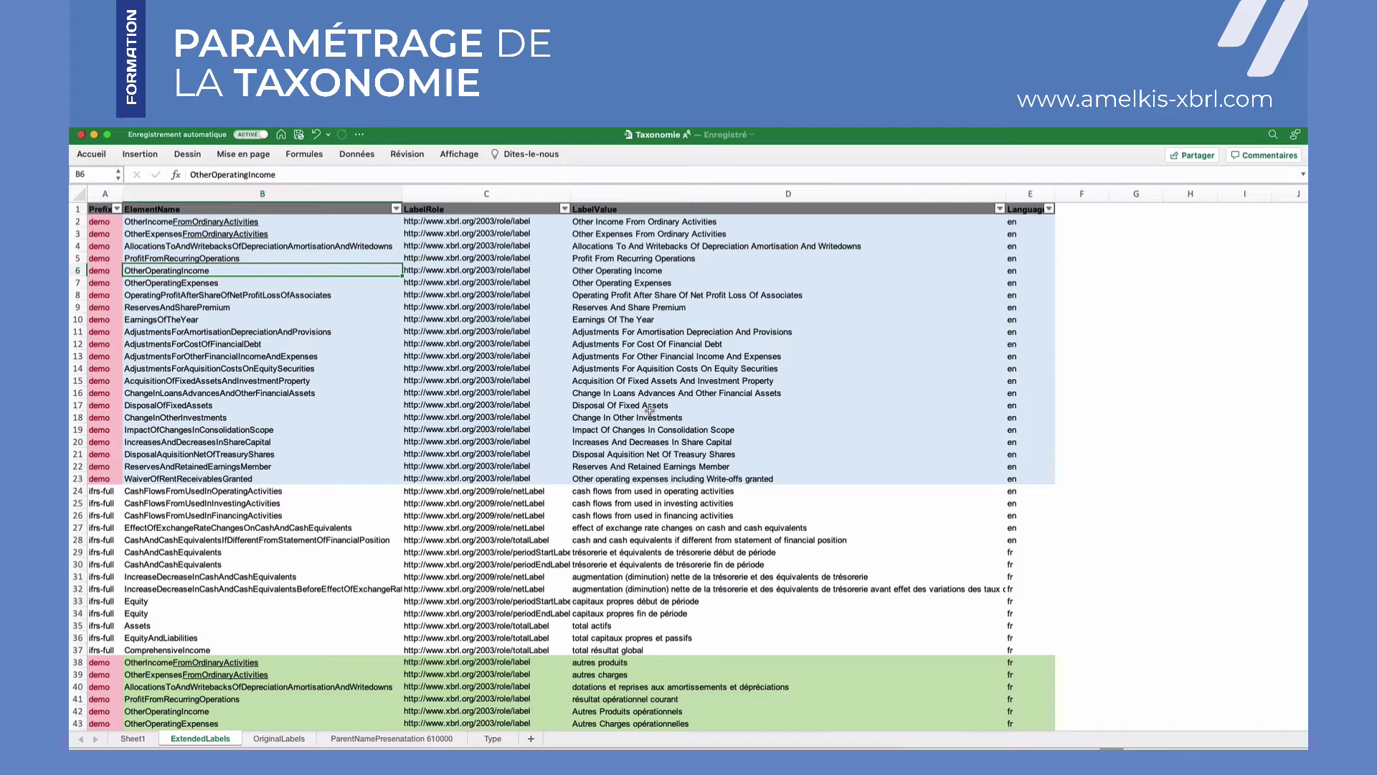
- Select the French AcquisitionOfFixedAssetsAndInvestmentProperty row from its label value back to its element name and examine the surrounding labels
scroll(650, 410, down, 6)
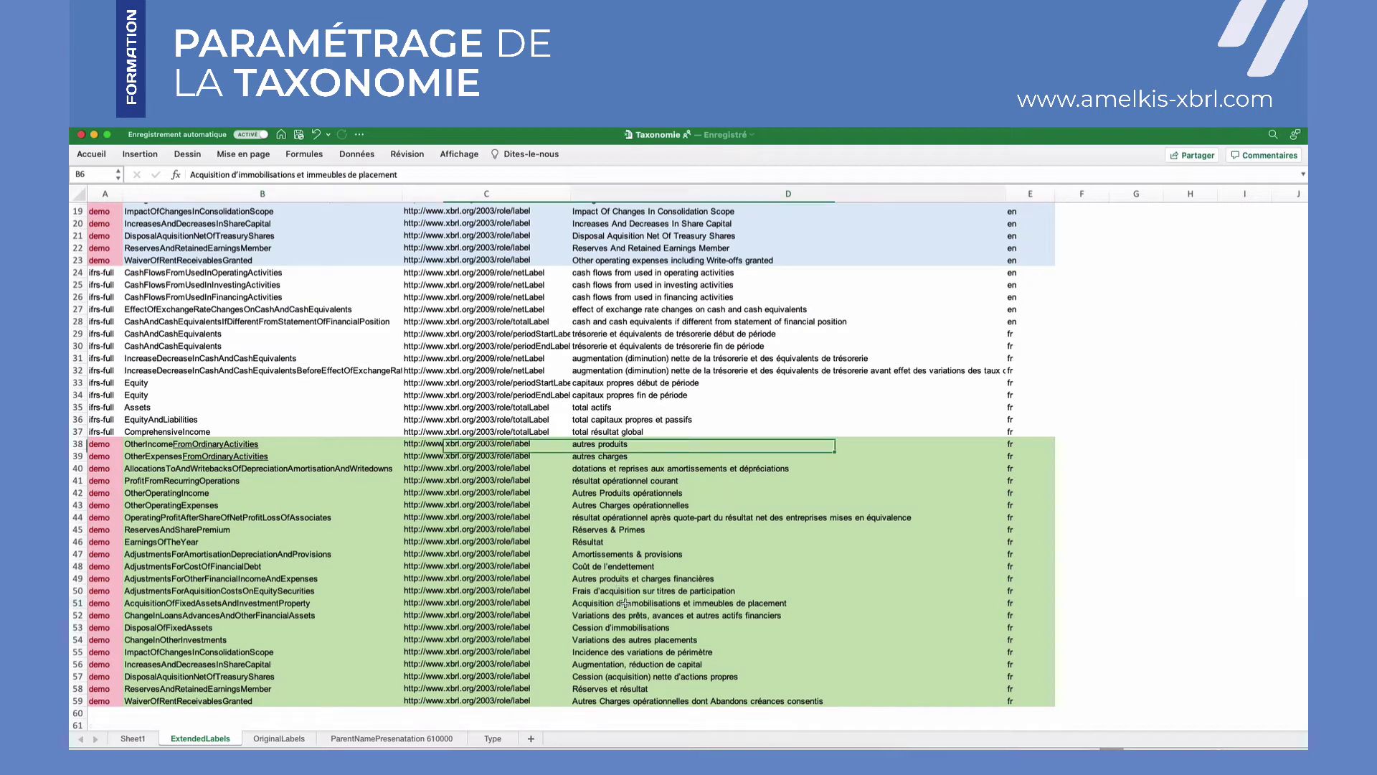
drag(628, 602, 260, 600)
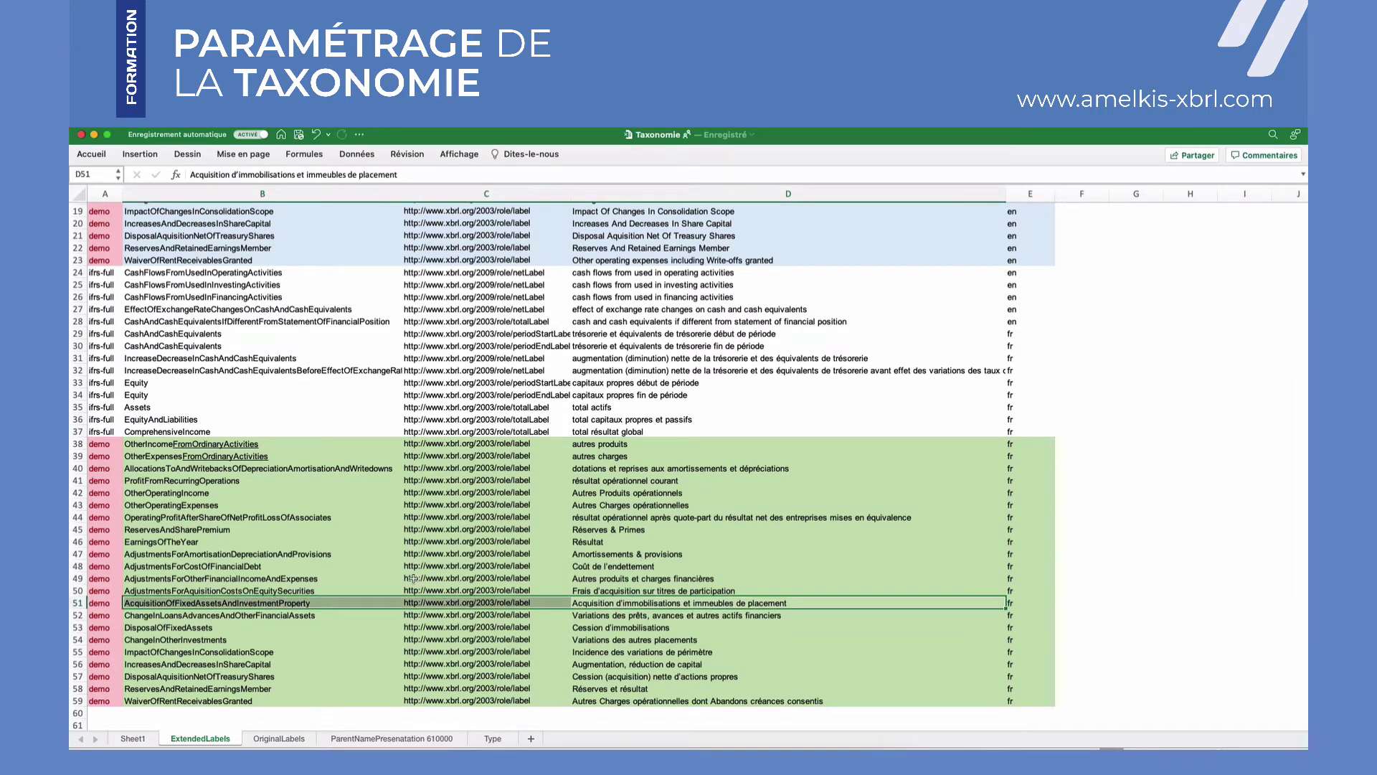
scroll(413, 578, up, 3)
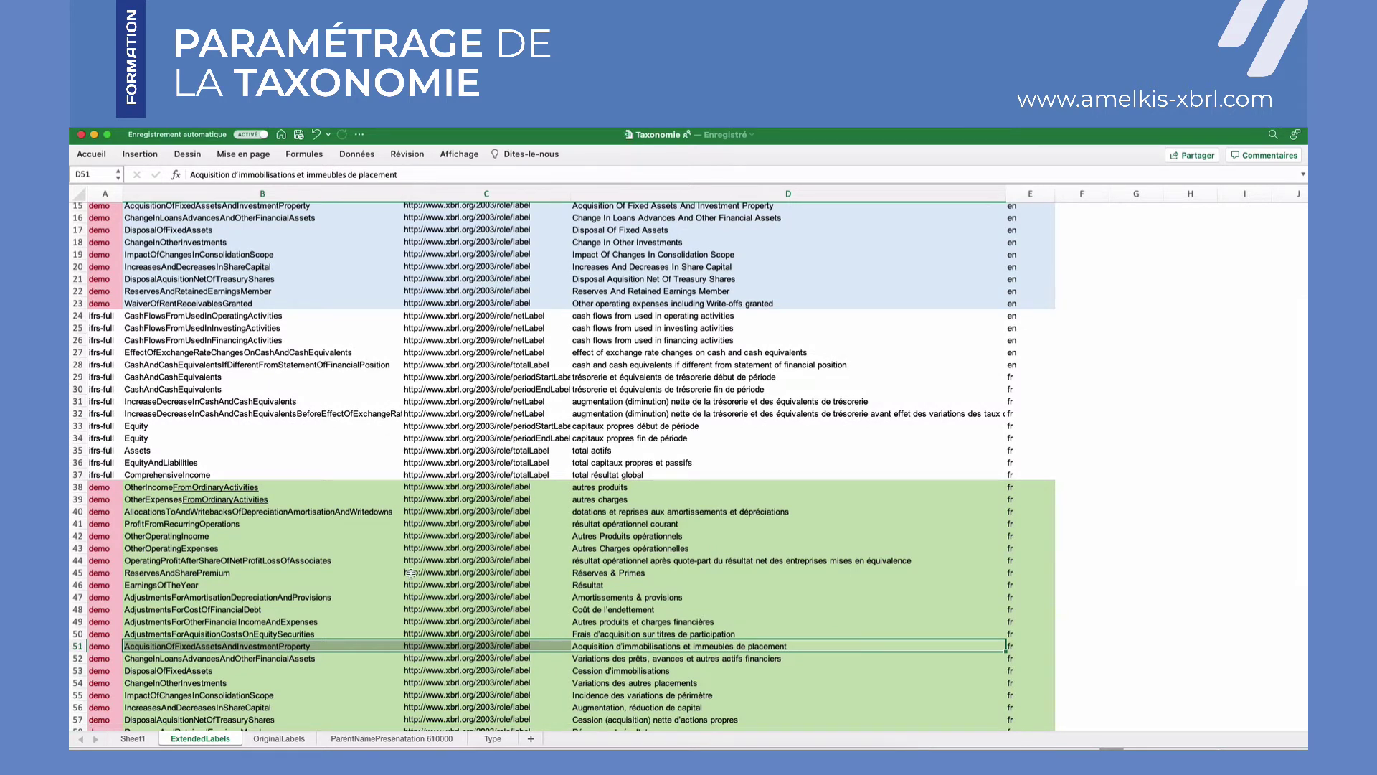
scroll(411, 573, down, 3)
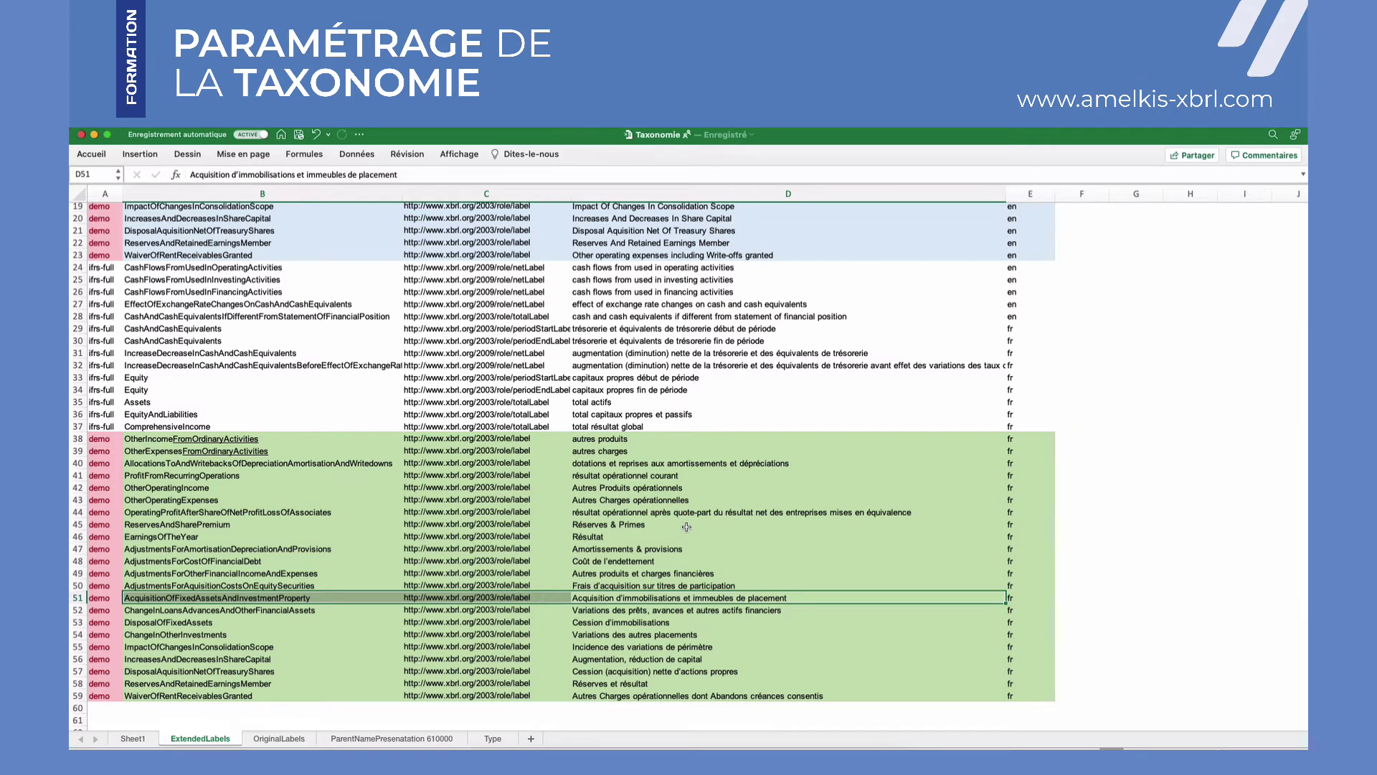
- Select the AcquisitionOfFixedAssetsAndInvestmentProperty element name in the French label rows and in the English label rows
click(319, 601)
scroll(331, 582, up, 3)
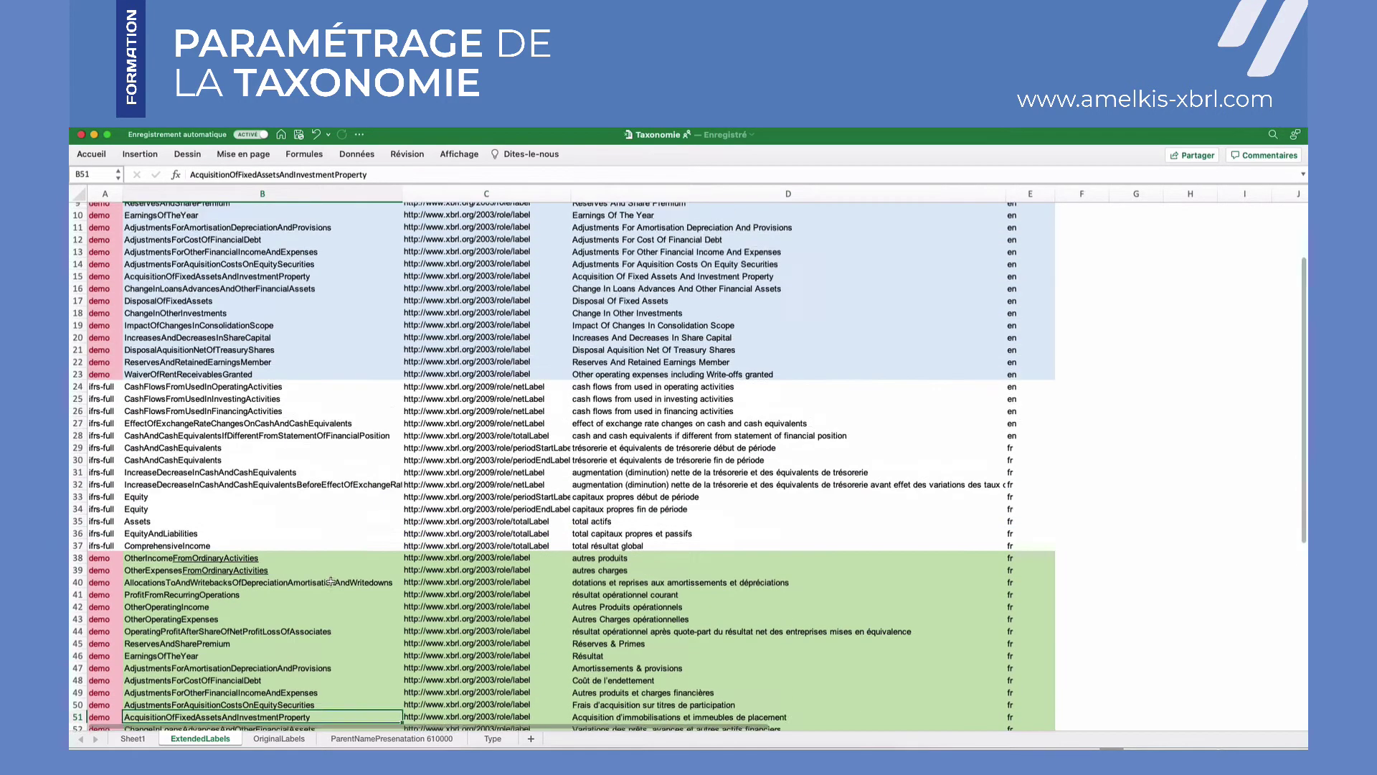
scroll(332, 581, up, 3)
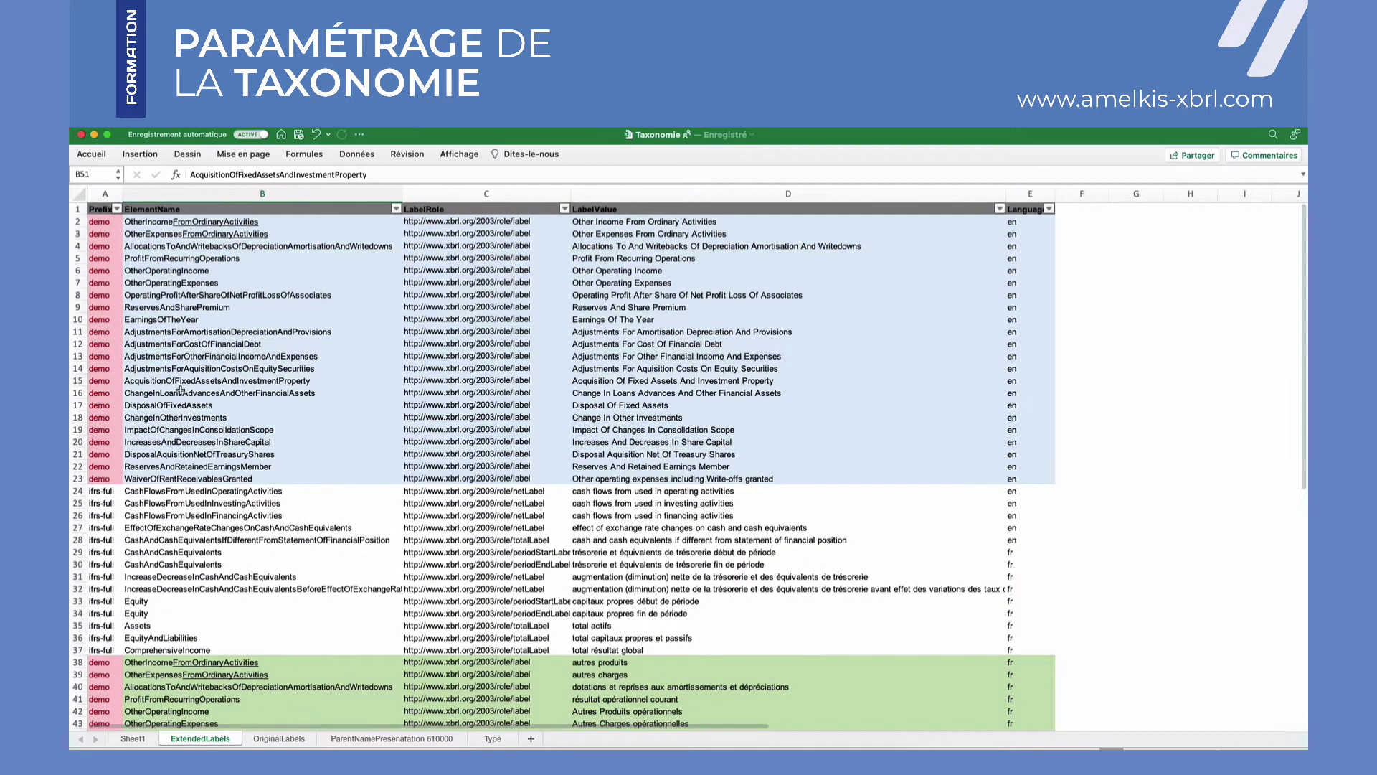
click(180, 381)
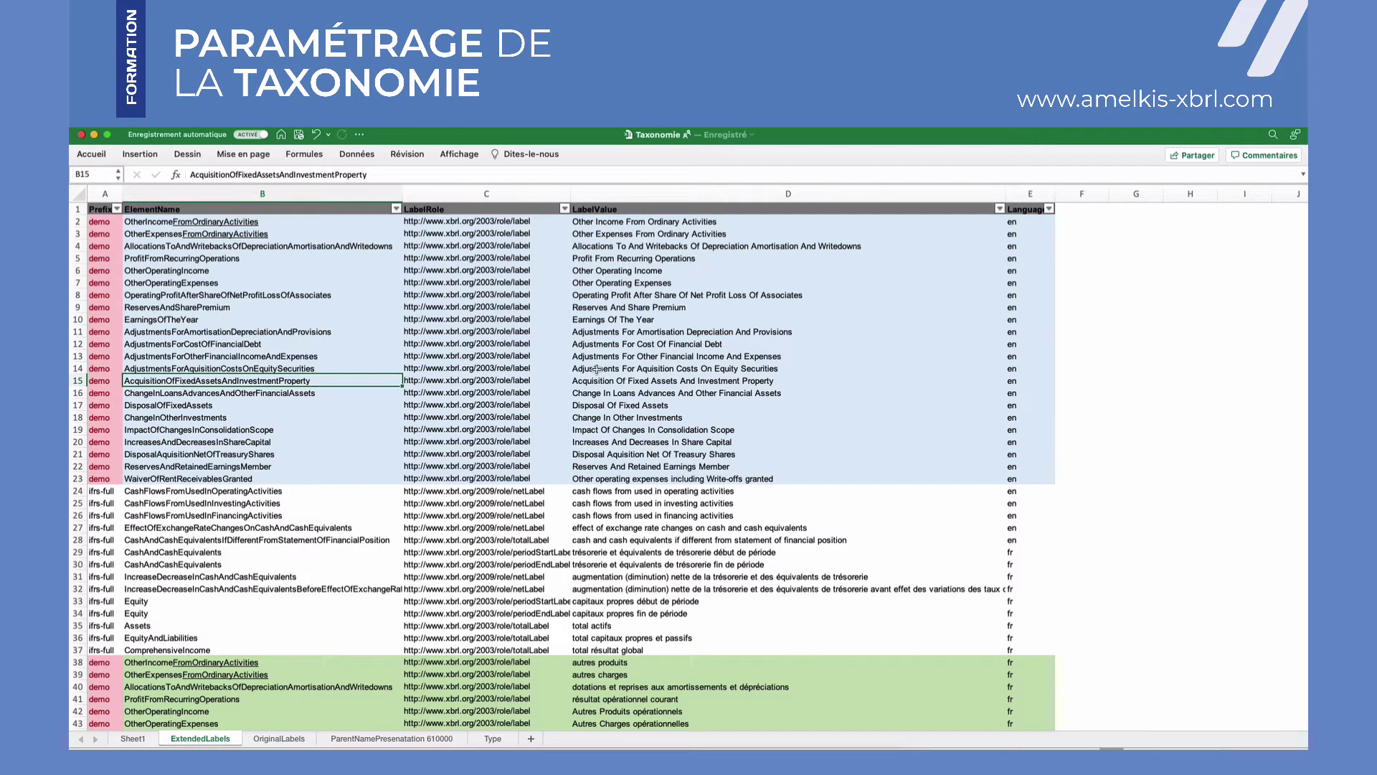
- Select the Prefix, ElementName and LabelRole columns of the extended labels in turn, ending on the AdjustmentsForCostOfFinancialDebt row's label role
scroll(614, 399, down, 5)
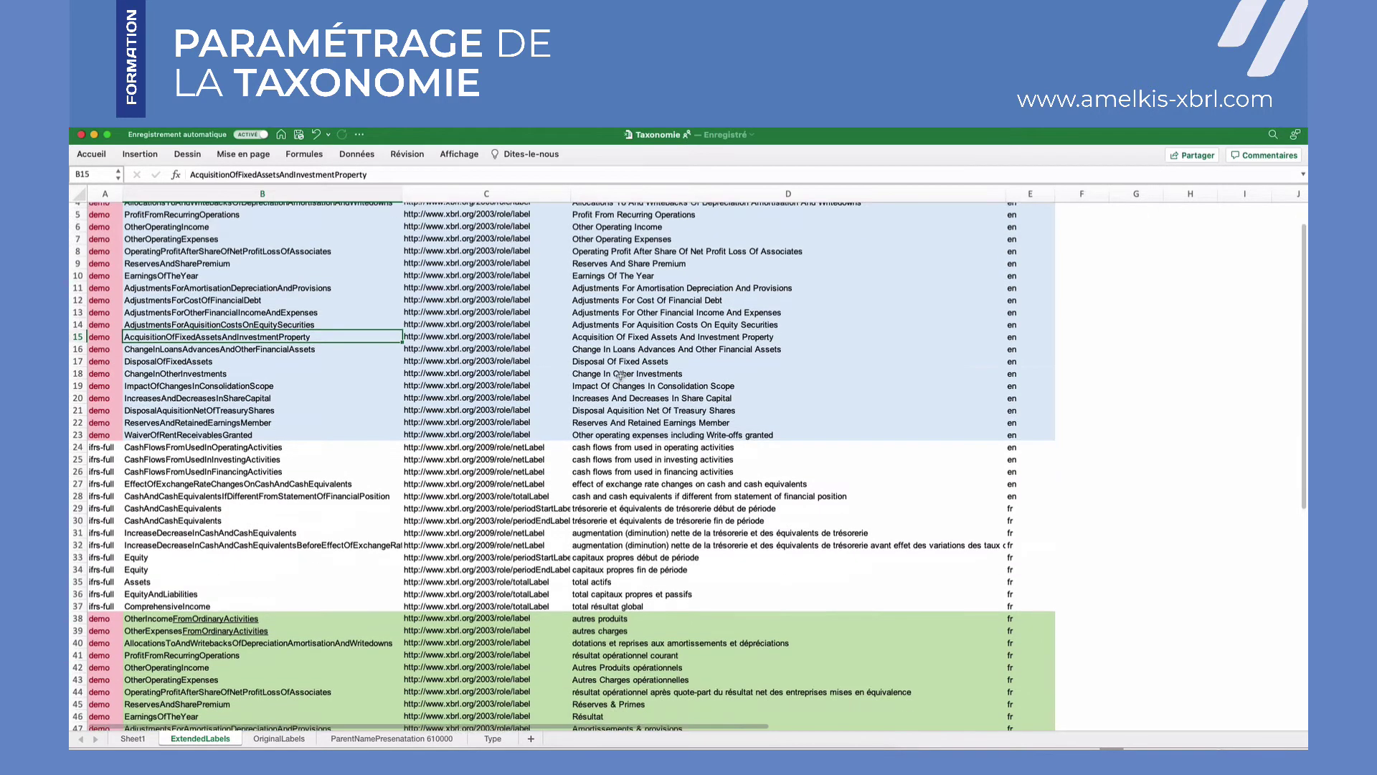
scroll(615, 657, up, 2)
scroll(615, 657, up, 3)
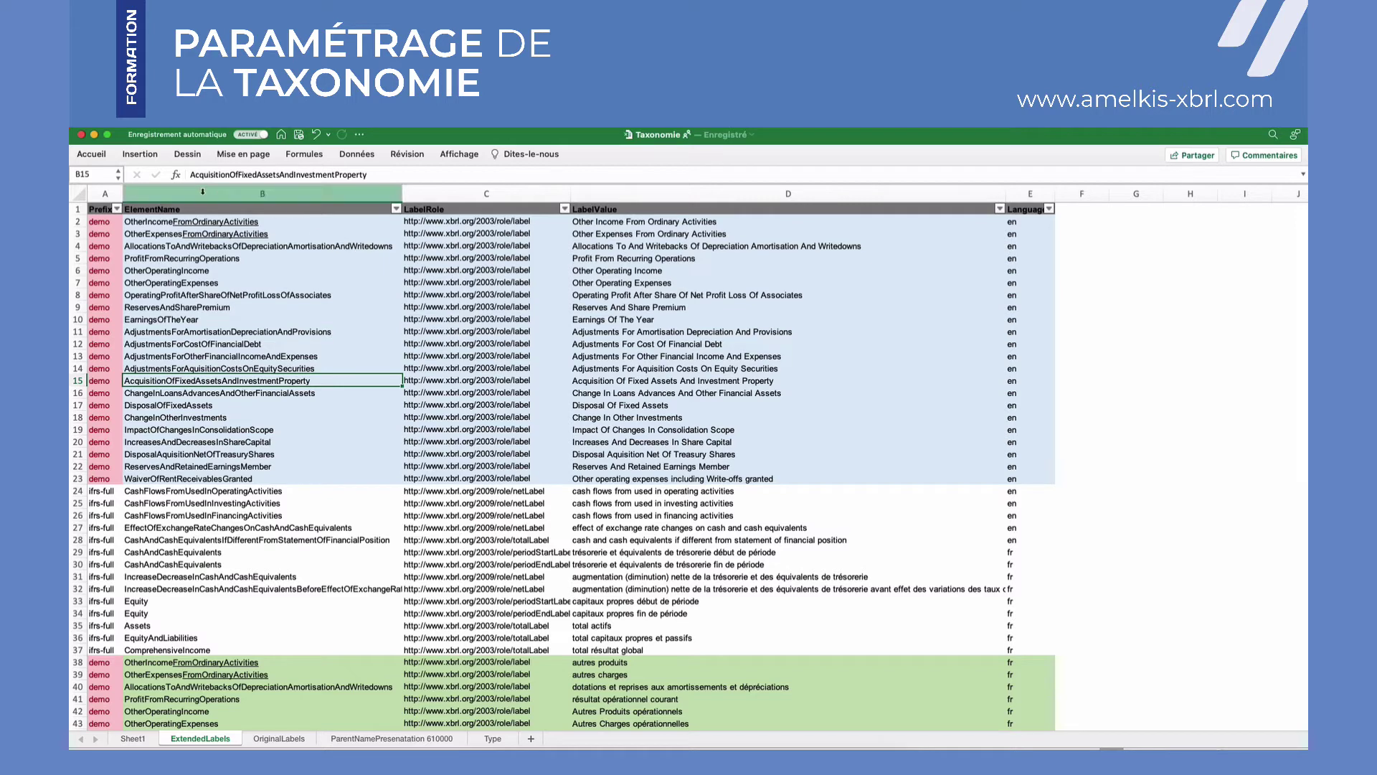
click(106, 191)
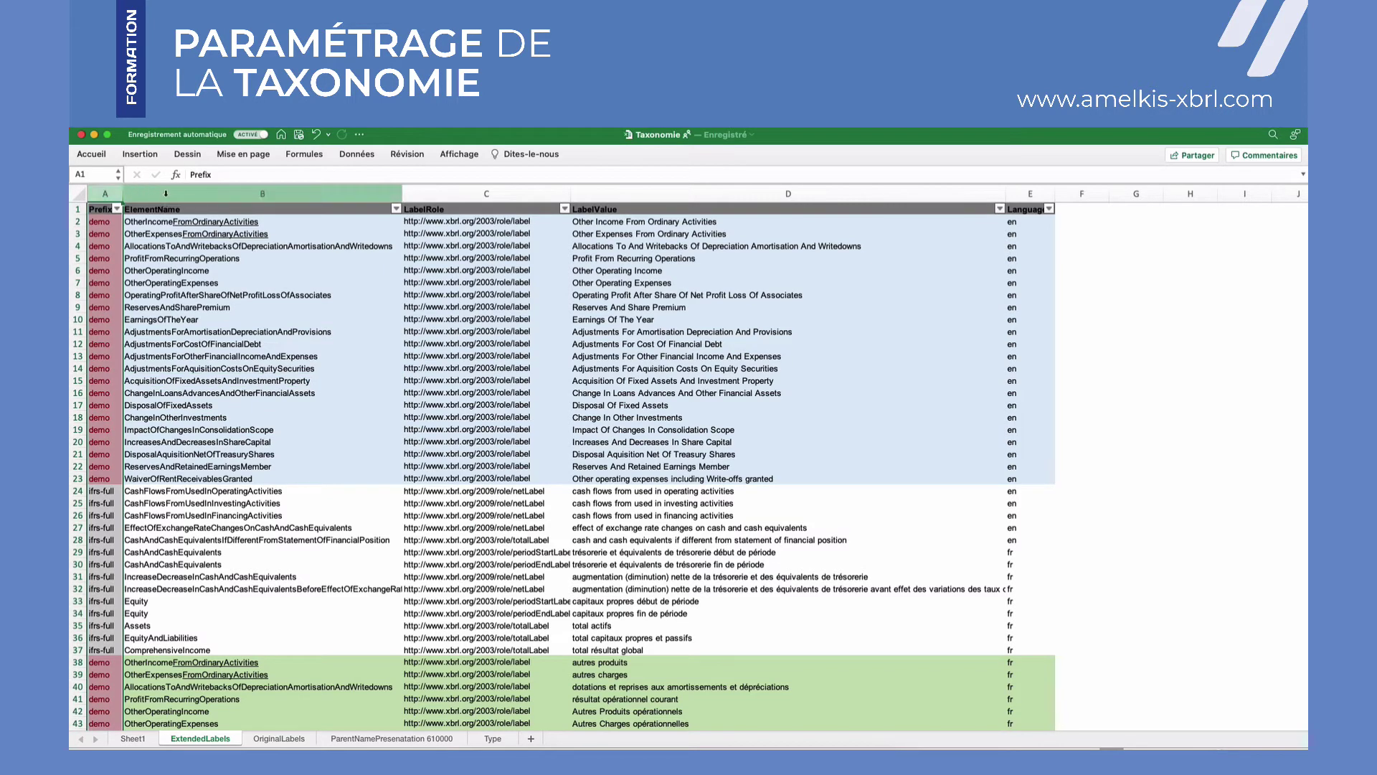
click(240, 194)
click(486, 193)
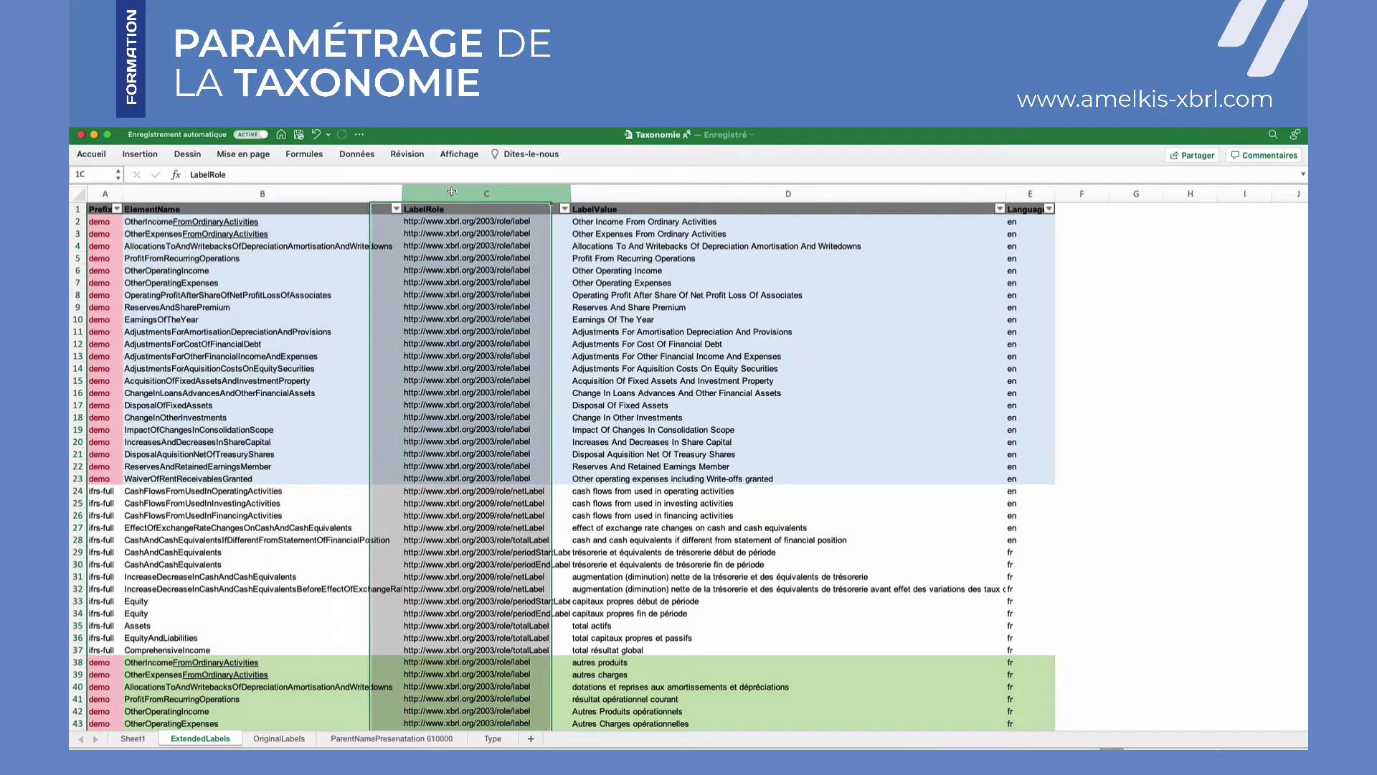
click(487, 345)
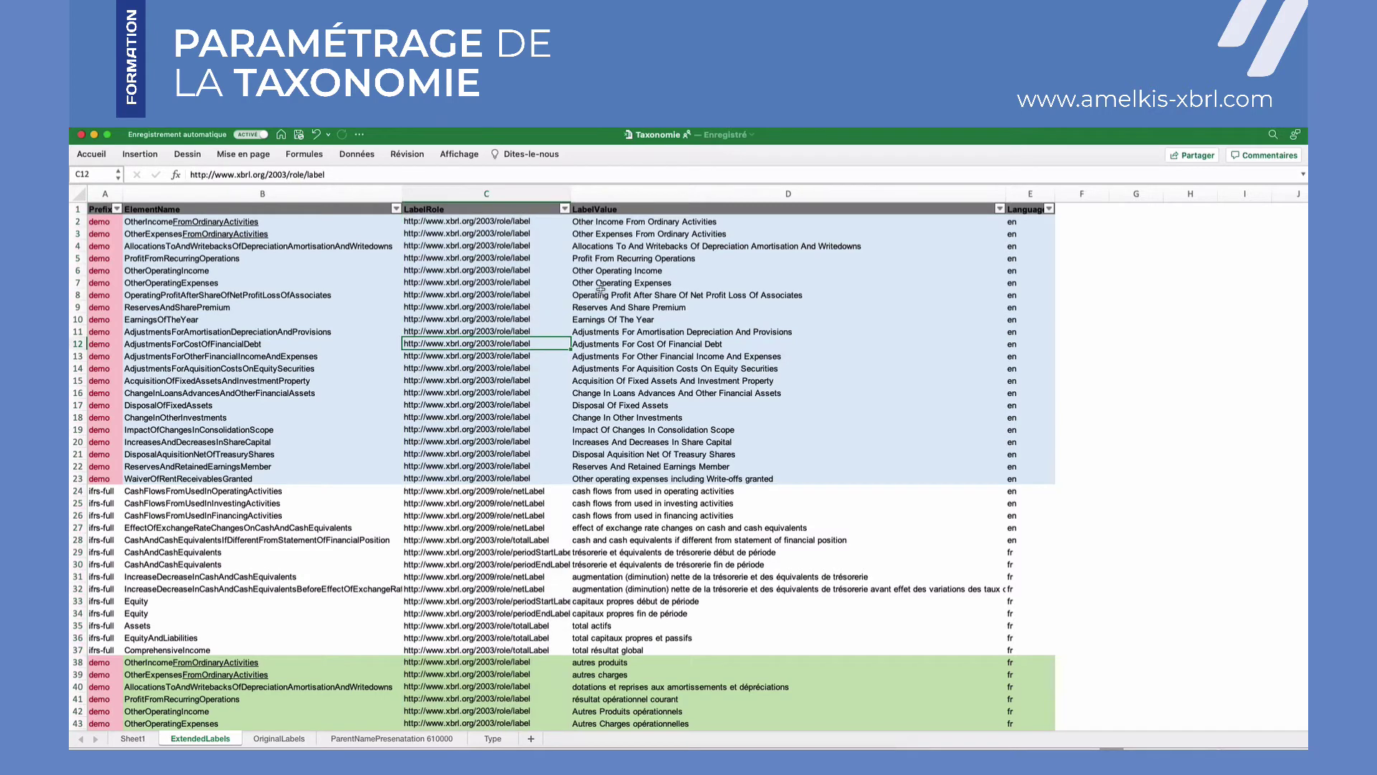
- Select the LabelValue column, its AdjustmentsForCostOfFinancialDebt and ChangeInLoansAdvancesAndOtherFinancialAssets values, the Language column and the ChangeInOtherInvestments label value
click(646, 193)
click(668, 344)
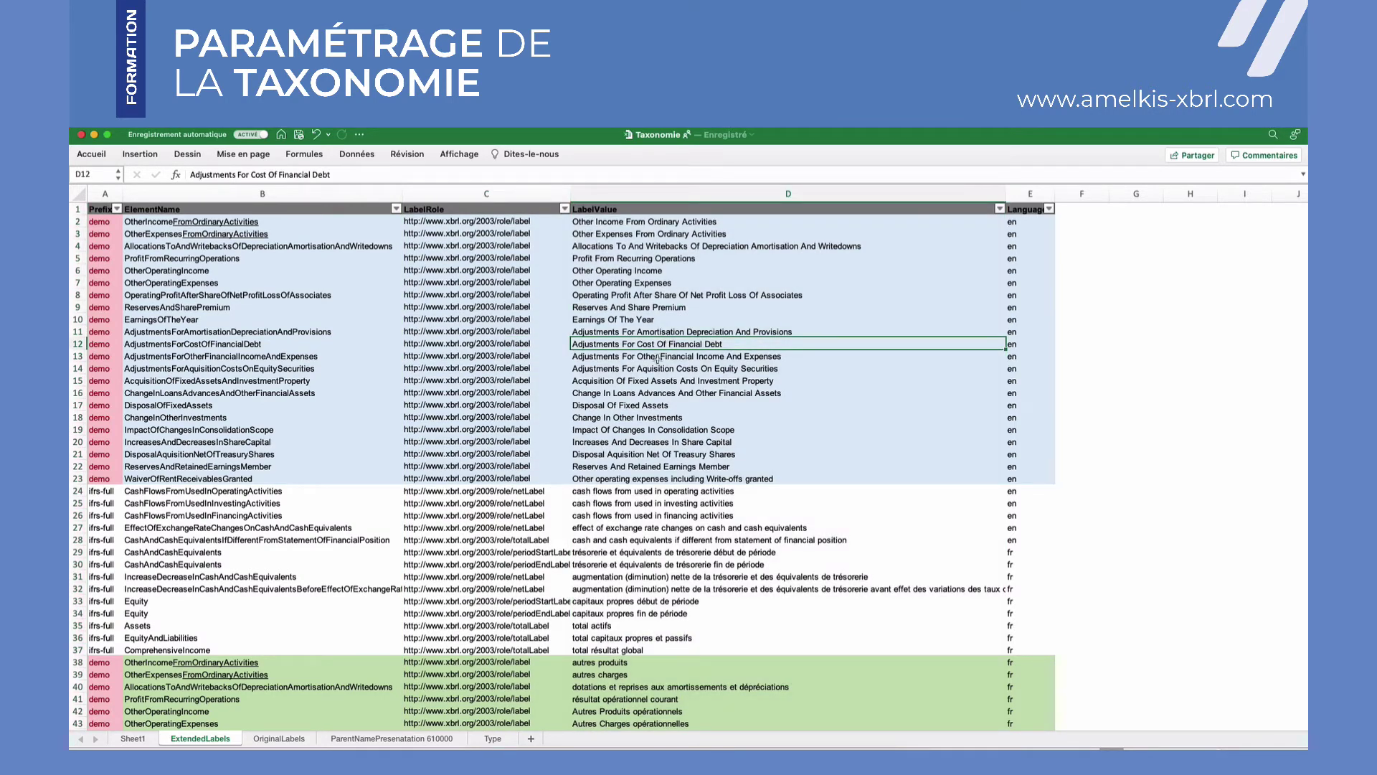
click(660, 393)
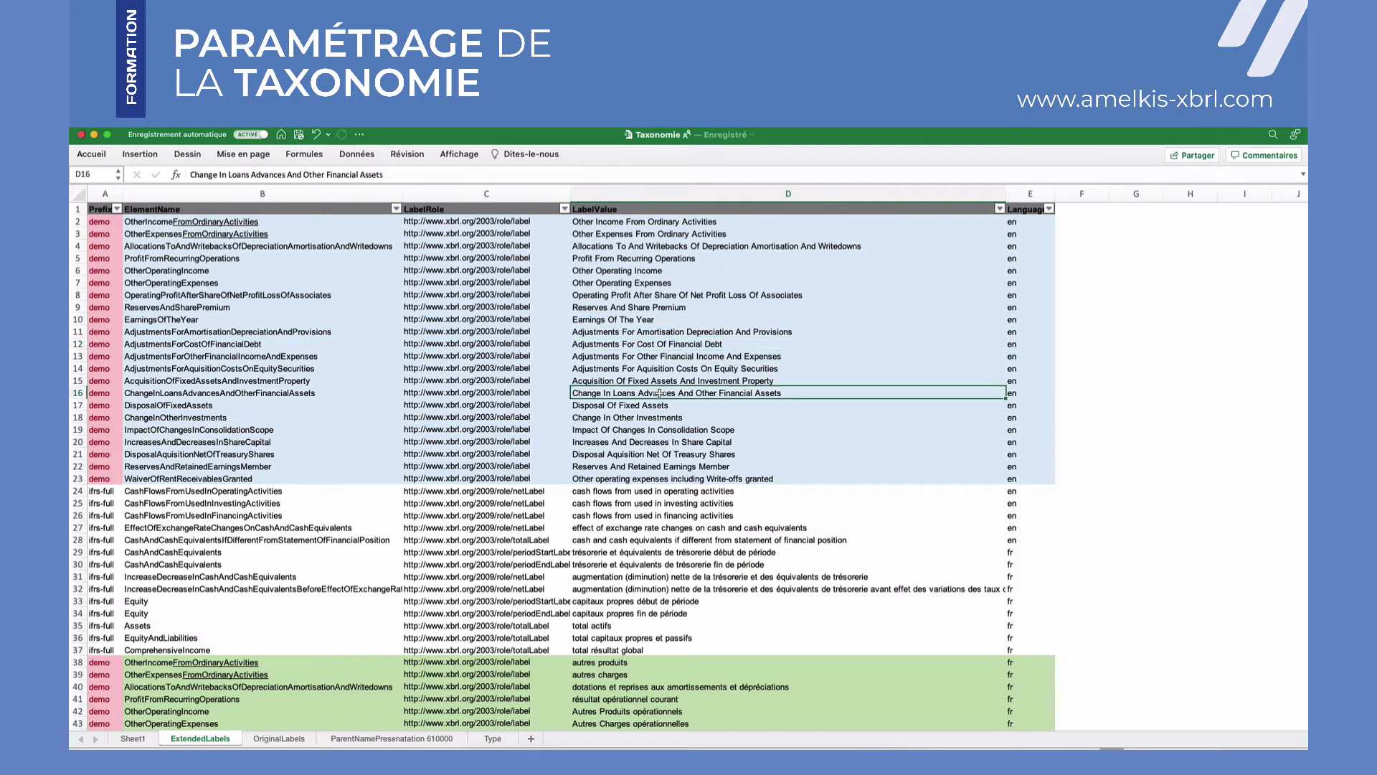
click(1041, 194)
click(922, 416)
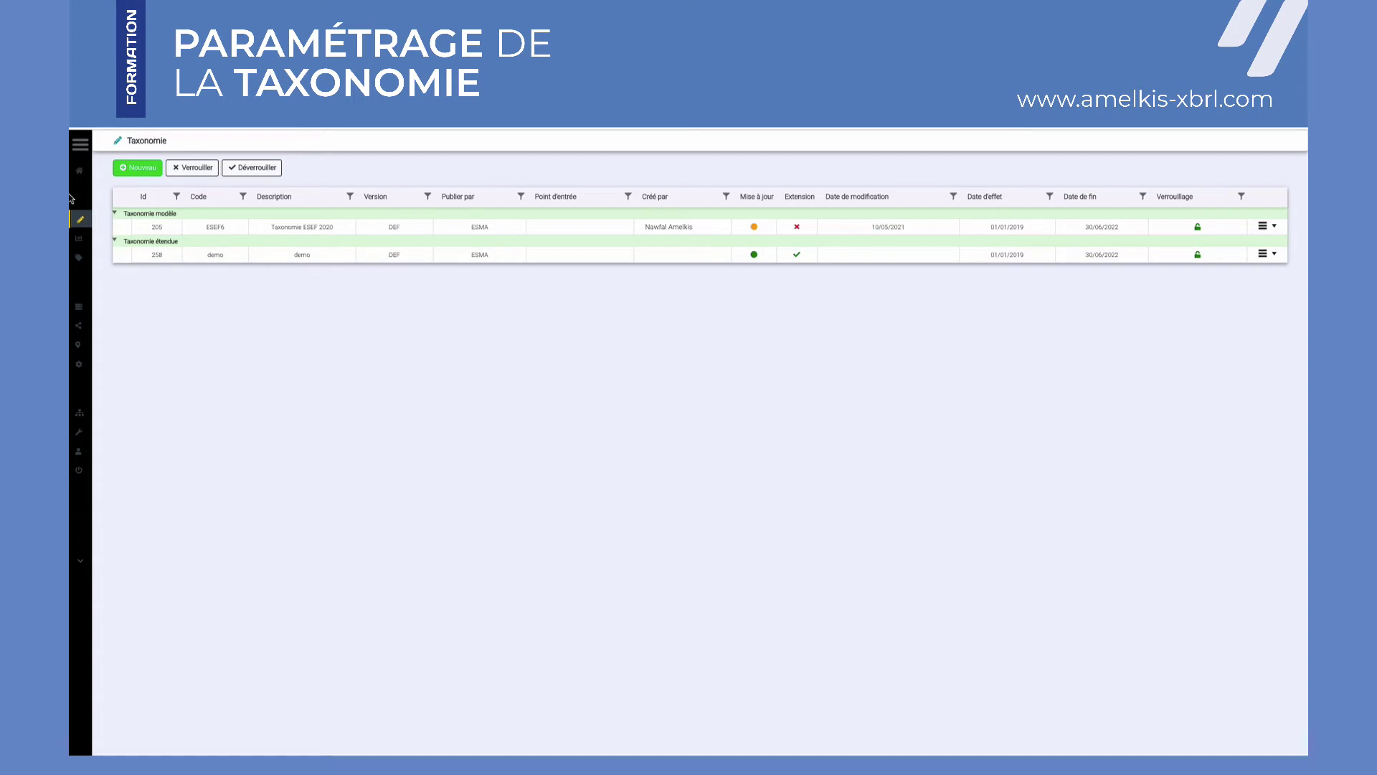
- Switch to the Amelkis XBRL Taxonomie page and expand its navigation
mouse_move(80, 219)
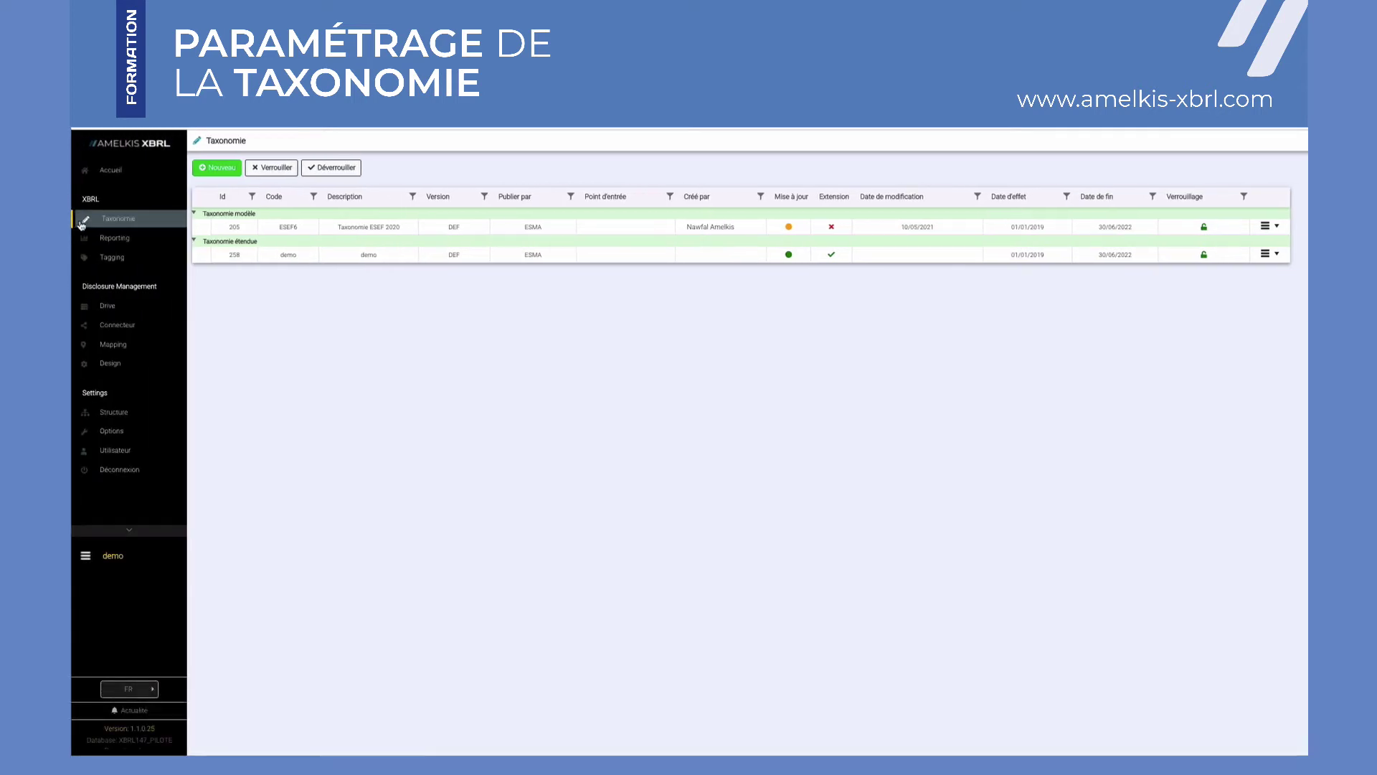